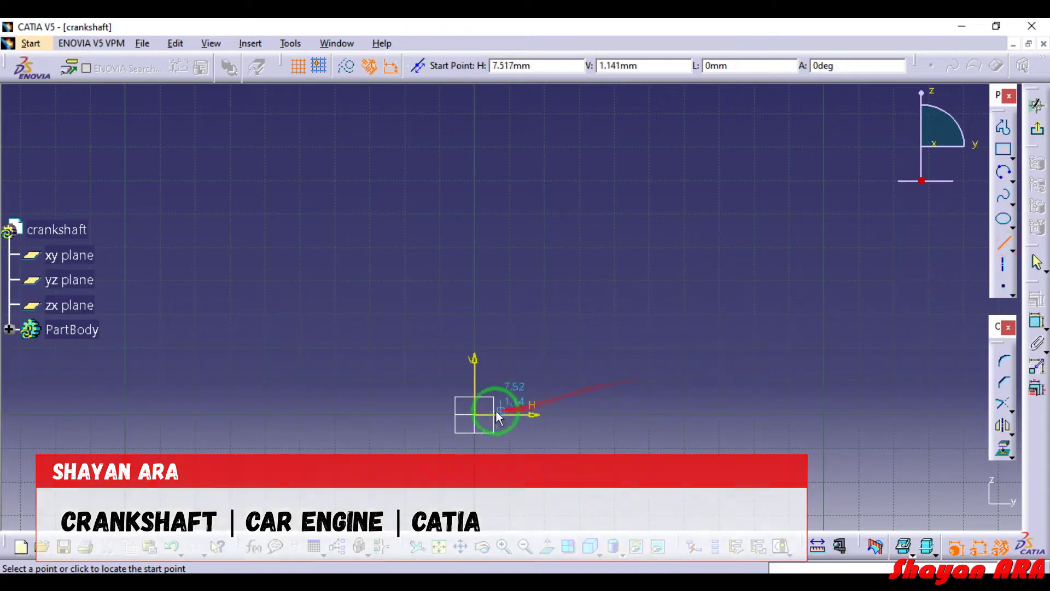
Sketch a horizontal line along the H axis from the origin and dimension its length to 7.5 mm.
{"action": "left_click", "coordinate": [474, 415]}
{"action": "left_click", "coordinate": [550, 415]}
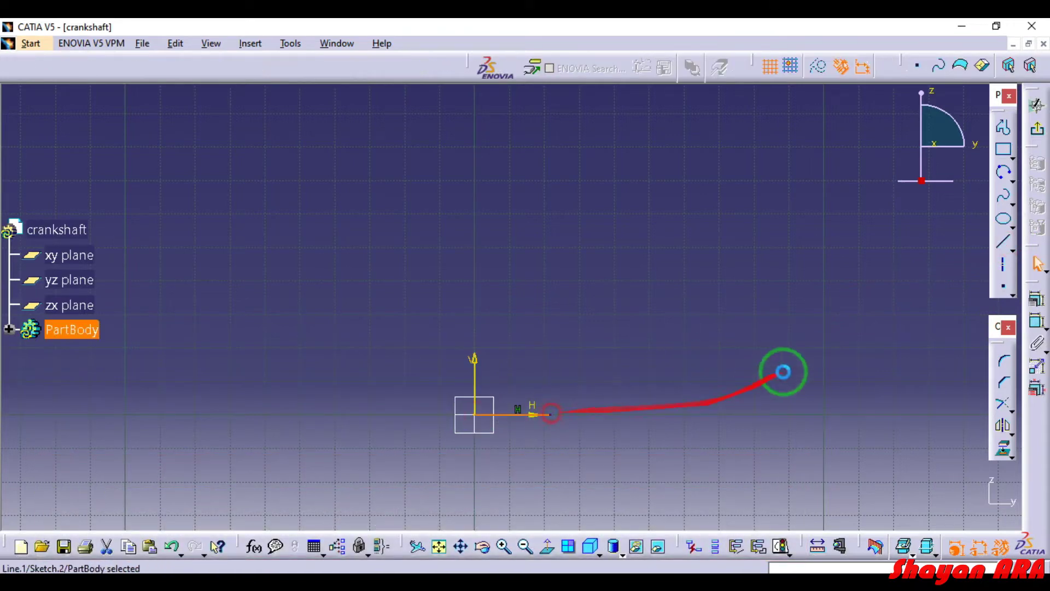
{"action": "left_click", "coordinate": [1034, 317]}
{"action": "left_click", "coordinate": [563, 485]}
{"action": "double_click", "coordinate": [562, 482]}
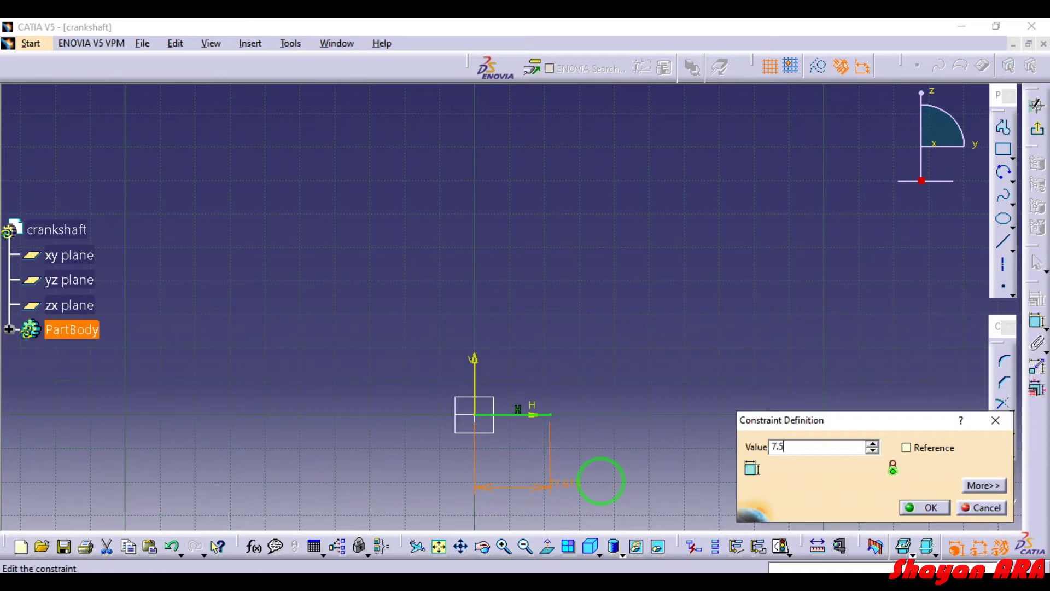
{"action": "key", "text": "Return"}
{"action": "left_click", "coordinate": [546, 359]}
Sketch a vertical line about 28 mm long upward from the origin along the V axis.
{"action": "mouse_move", "coordinate": [536, 342]}
{"action": "middle_mouse_down"}
{"action": "mouse_move", "coordinate": [564, 264]}
{"action": "mouse_move", "coordinate": [573, 147]}
{"action": "middle_mouse_up"}
{"action": "left_click", "coordinate": [563, 303]}
{"action": "scroll", "coordinate": [558, 299], "scroll_direction": "up", "scroll_amount": 1}
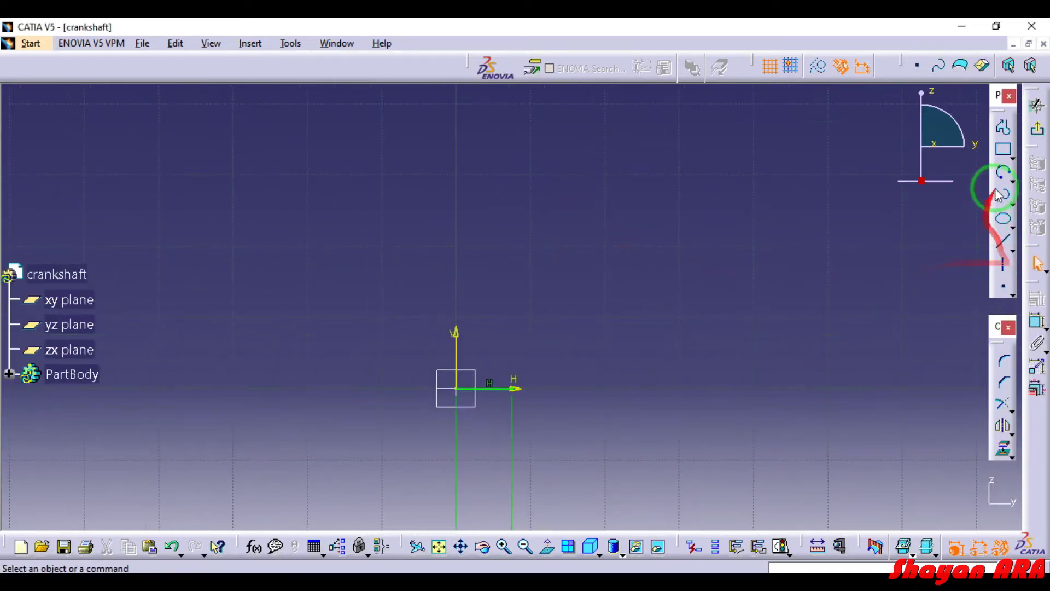
{"action": "left_click", "coordinate": [1003, 243]}
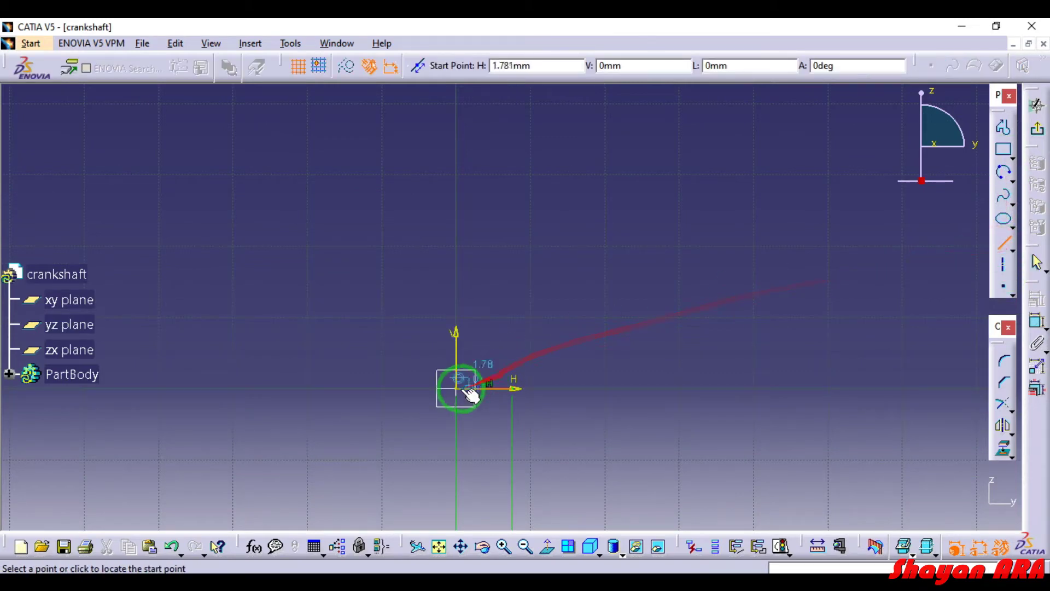
{"action": "left_click", "coordinate": [457, 390]}
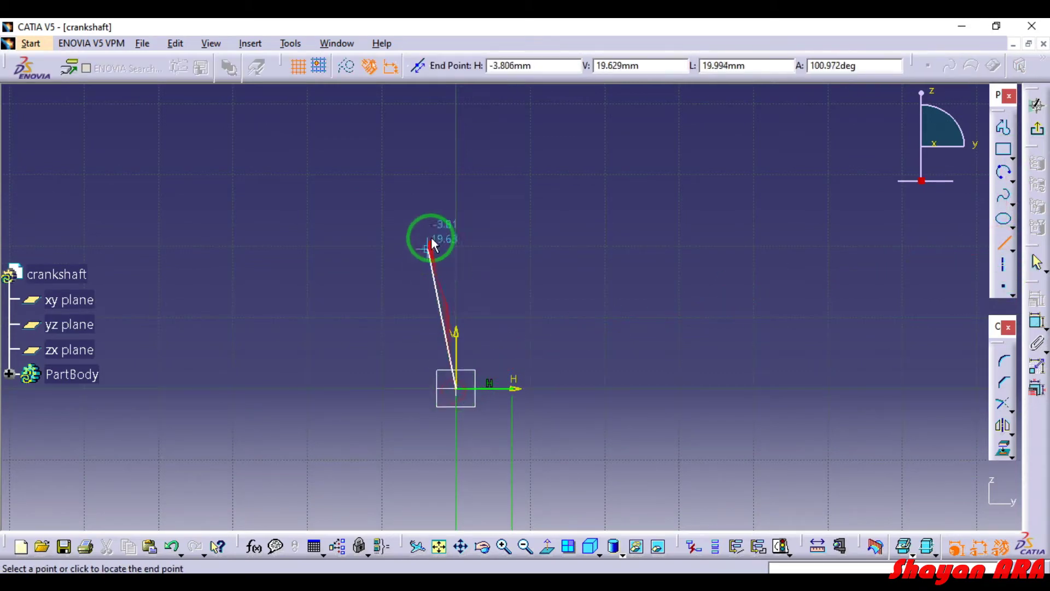
{"action": "left_click", "coordinate": [458, 187]}
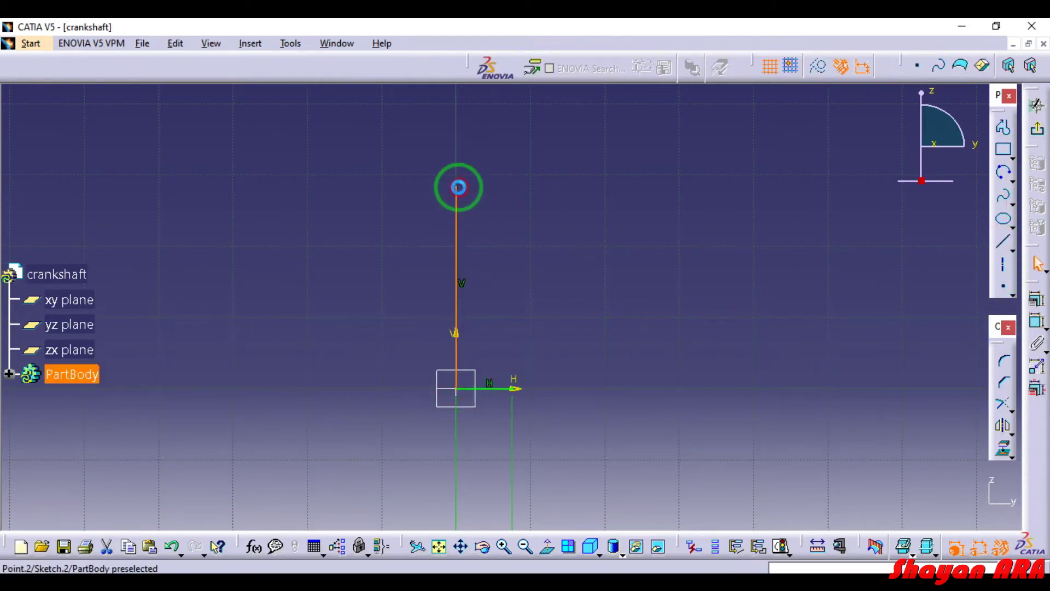
Sketch a three-point limits arc of about 5.5 mm radius from the vertical line's upper end, curving up toward positive H.
{"action": "left_click", "coordinate": [1012, 181]}
{"action": "left_click", "coordinate": [1012, 196]}
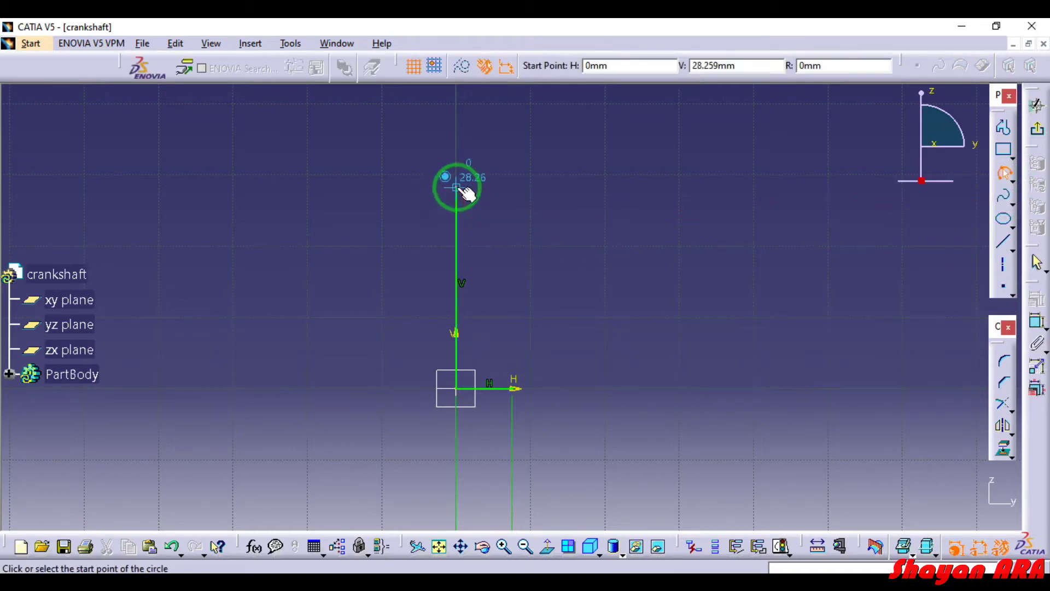
{"action": "left_click", "coordinate": [482, 150]}
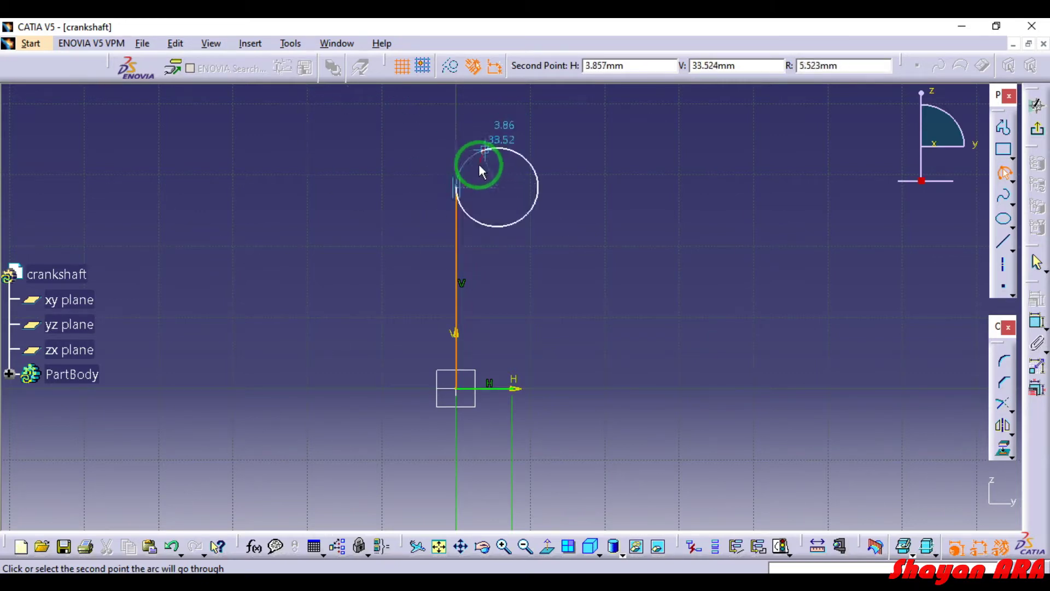
{"action": "left_click", "coordinate": [462, 174]}
{"action": "left_click", "coordinate": [648, 125]}
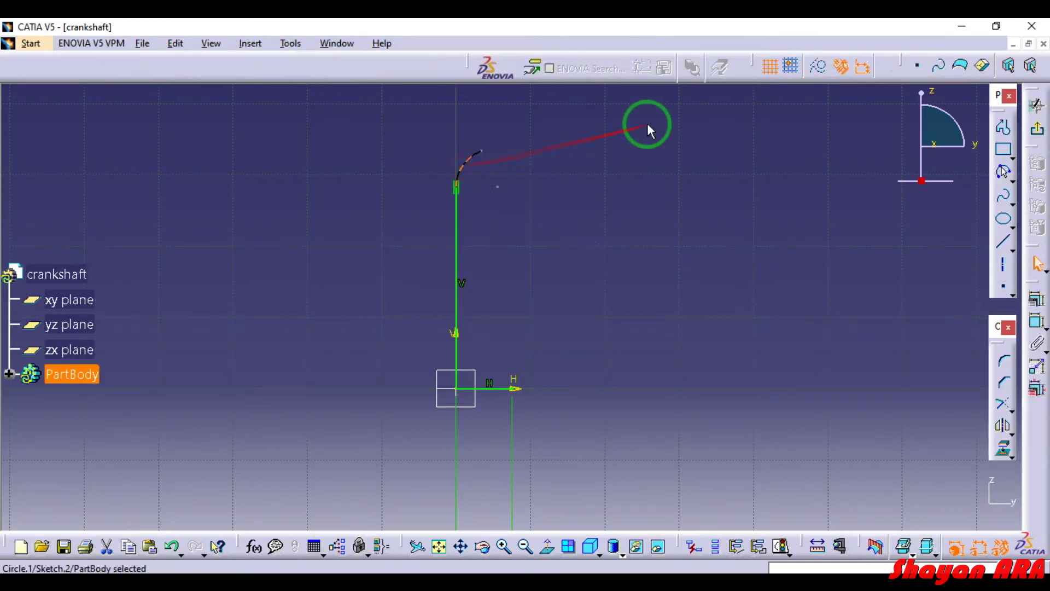
Sketch a downward-sloping line about 6.6 mm long from the arc's upper end and delete the extra profile segment beyond it.
{"action": "left_click", "coordinate": [1004, 127]}
{"action": "left_click", "coordinate": [482, 151]}
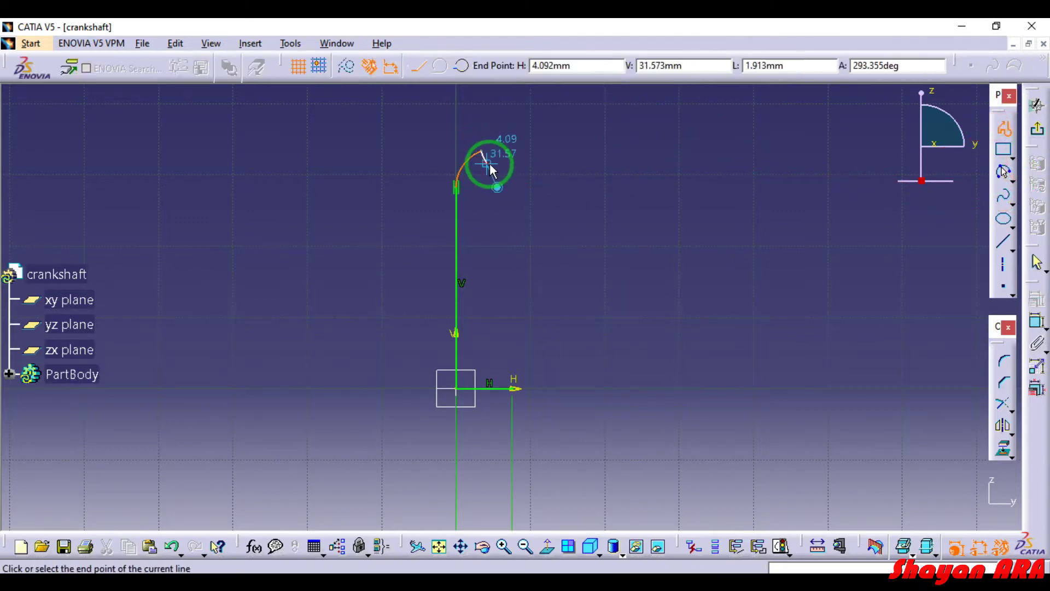
{"action": "left_click", "coordinate": [512, 187]}
{"action": "left_click", "coordinate": [622, 151]}
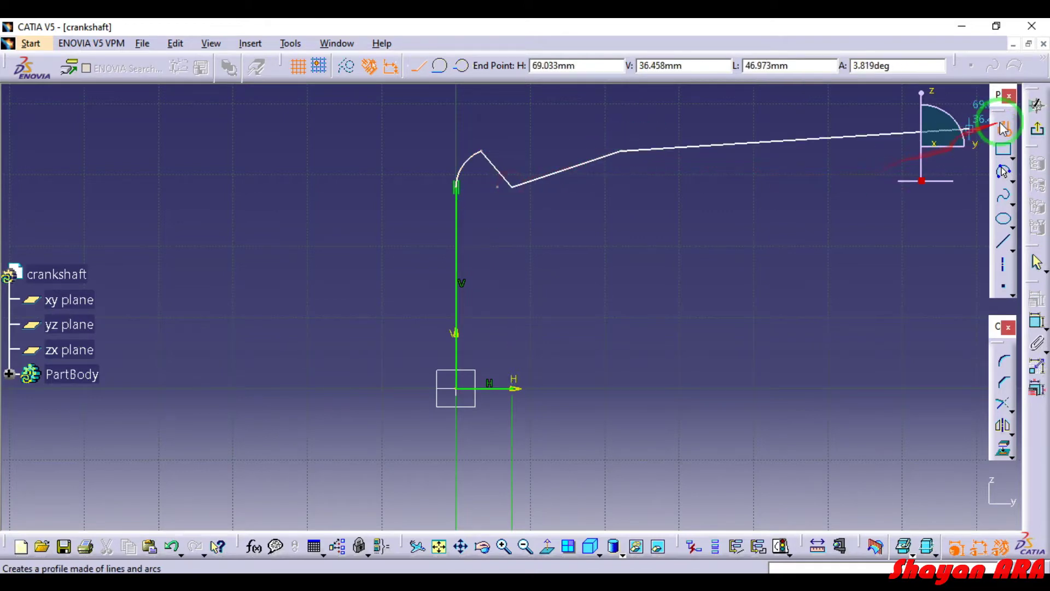
{"action": "left_click", "coordinate": [1003, 128]}
{"action": "left_click", "coordinate": [543, 242]}
{"action": "left_click", "coordinate": [572, 168]}
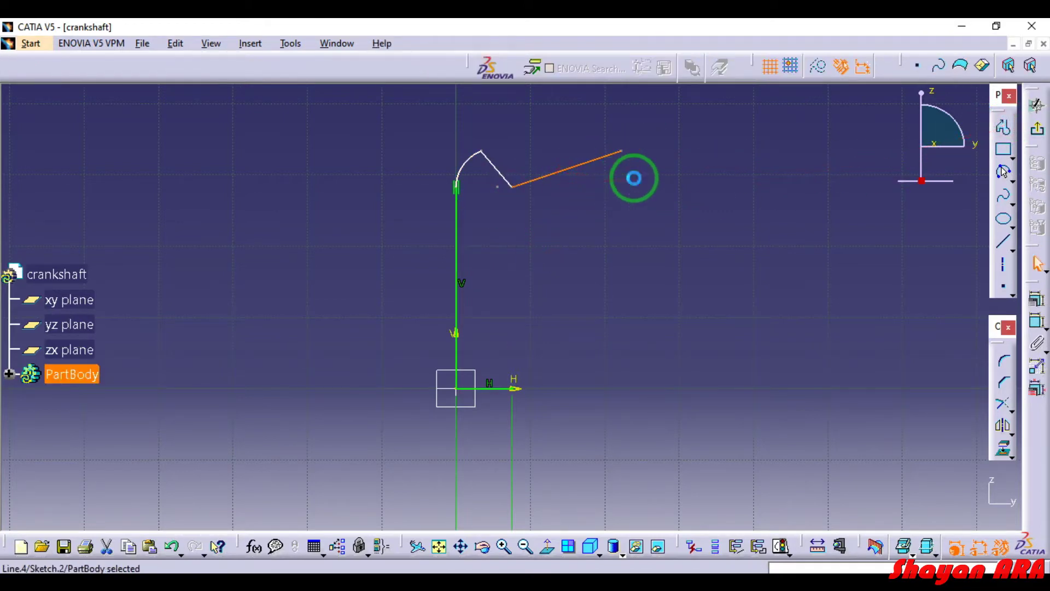
{"action": "key", "text": "Delete"}
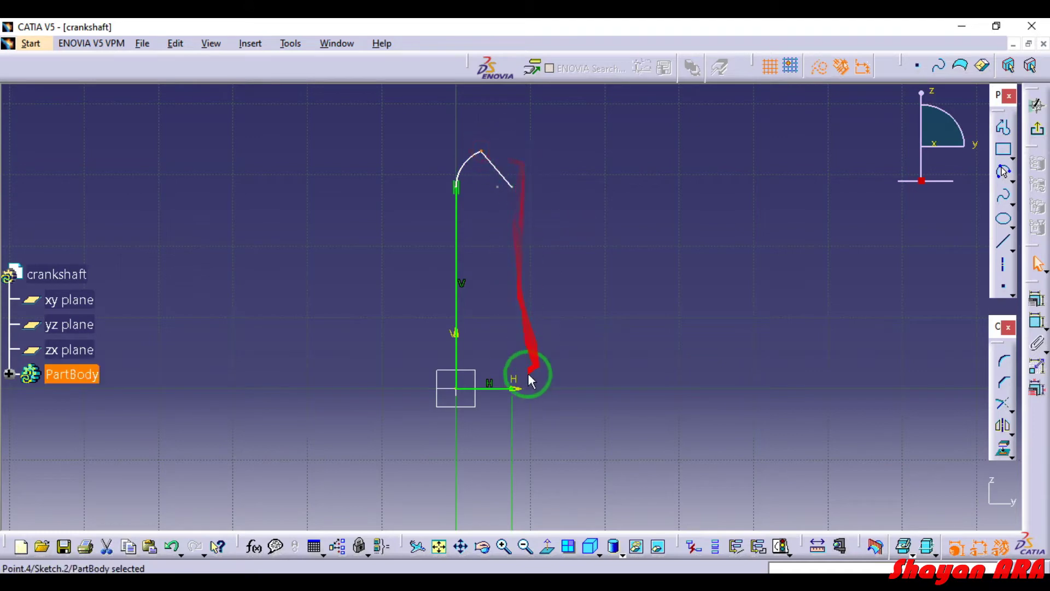
Dimension the height of the arc's upper end above the H axis and set it to 65 mm.
{"action": "left_click", "coordinate": [521, 390], "text": "ctrl"}
{"action": "left_click", "coordinate": [1015, 324]}
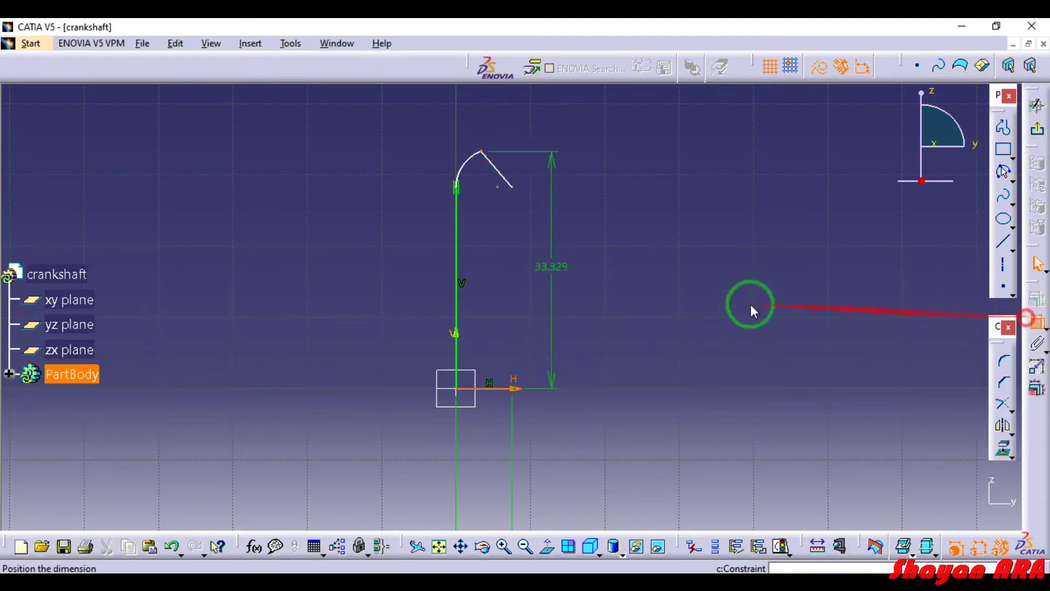
{"action": "left_click", "coordinate": [157, 230]}
{"action": "double_click", "coordinate": [160, 226]}
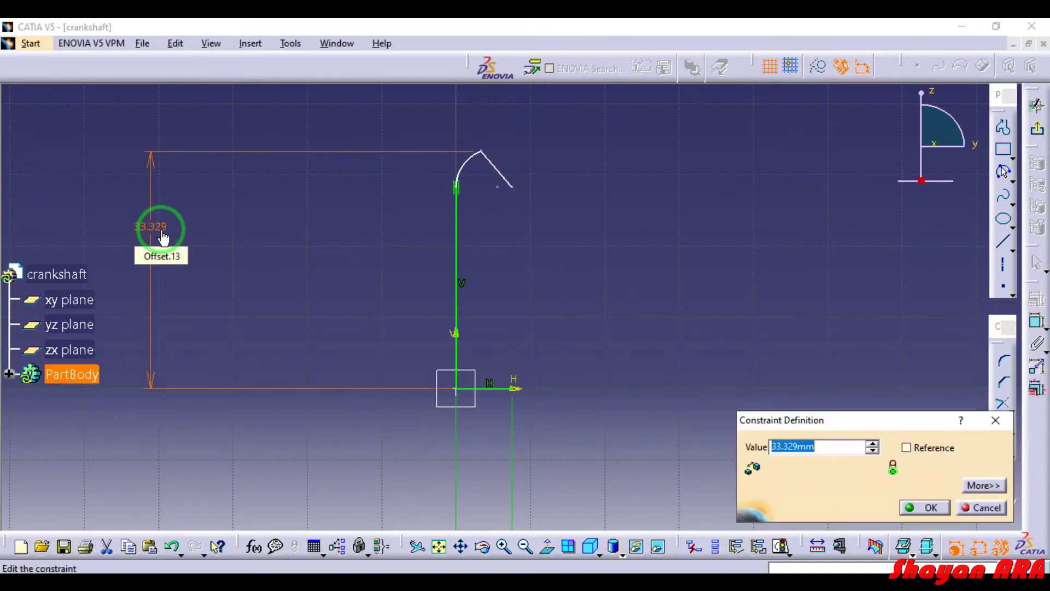
{"action": "key", "text": "Return"}
Add a vertical dimension between the sloping line's two endpoints and set it to 4 mm.
{"action": "mouse_move", "coordinate": [571, 201]}
{"action": "middle_mouse_down"}
{"action": "mouse_move", "coordinate": [563, 246]}
{"action": "mouse_move", "coordinate": [582, 312]}
{"action": "mouse_move", "coordinate": [560, 353]}
{"action": "mouse_move", "coordinate": [572, 248]}
{"action": "mouse_move", "coordinate": [601, 143]}
{"action": "middle_mouse_up"}
{"action": "middle_click_drag", "start_coordinate": [508, 214], "coordinate": [569, 277]}
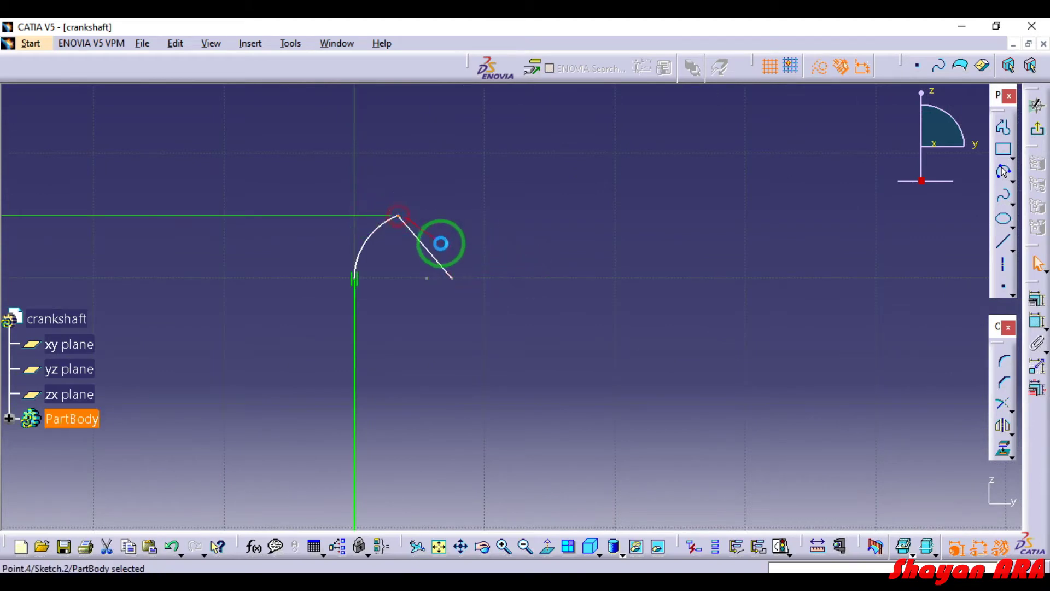
{"action": "left_click_drag", "start_coordinate": [456, 278], "coordinate": [706, 263]}
{"action": "left_click", "coordinate": [1037, 321]}
{"action": "right_click", "coordinate": [683, 253]}
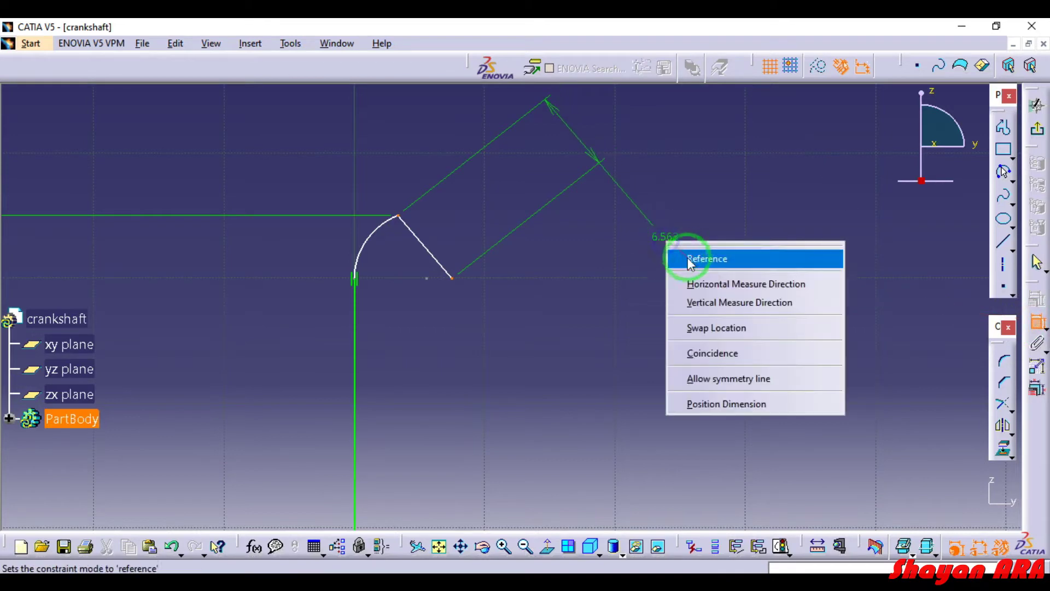
{"action": "left_click", "coordinate": [723, 302]}
{"action": "left_click", "coordinate": [721, 264]}
{"action": "double_click", "coordinate": [720, 258]}
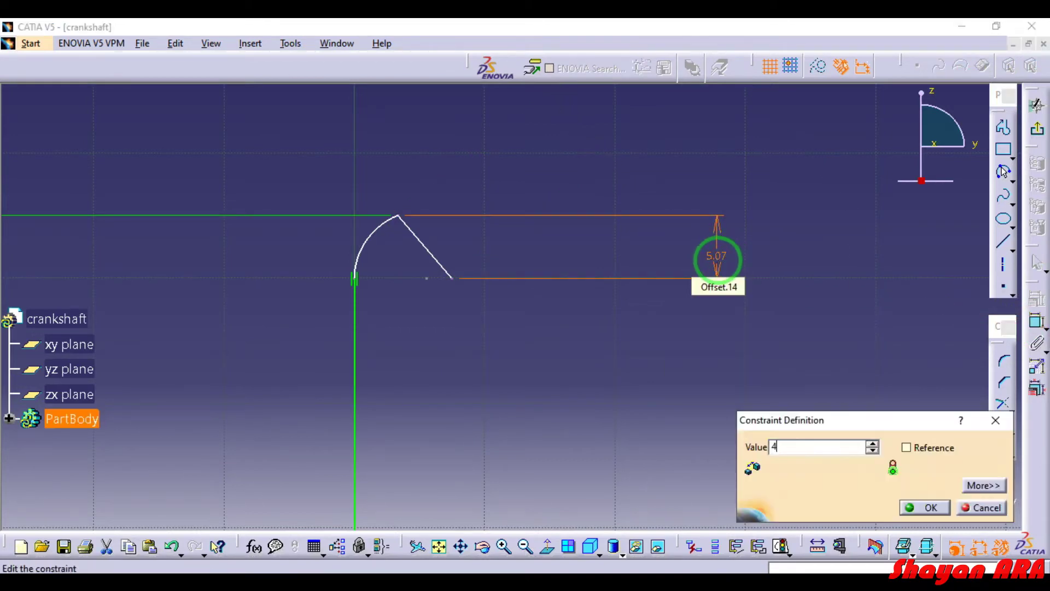
{"action": "key", "text": "Return"}
{"action": "left_click", "coordinate": [539, 340]}
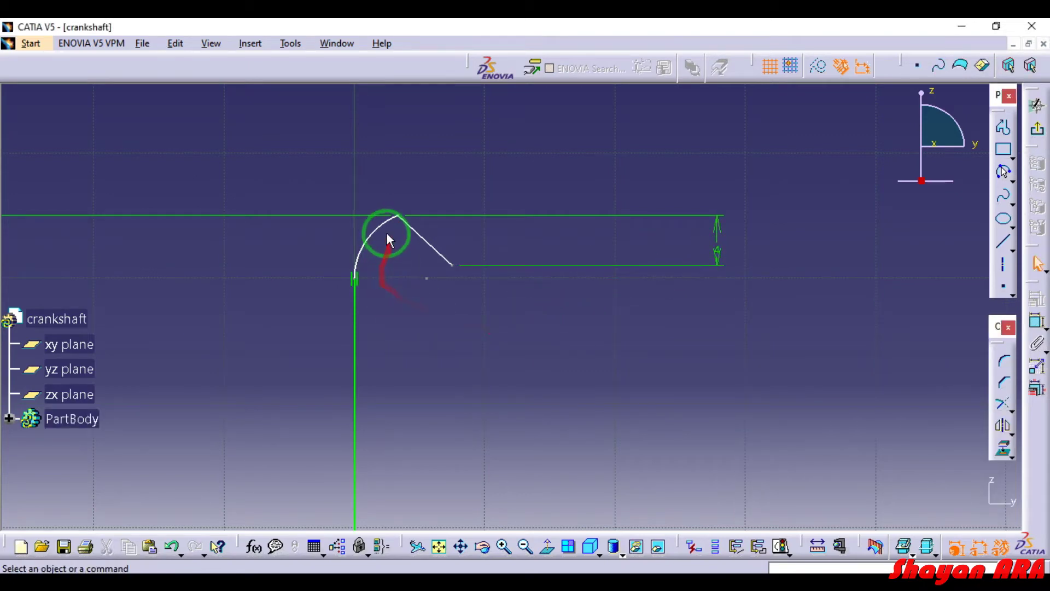
Constrain the arc's radius to 70 mm.
{"action": "left_click", "coordinate": [1037, 321]}
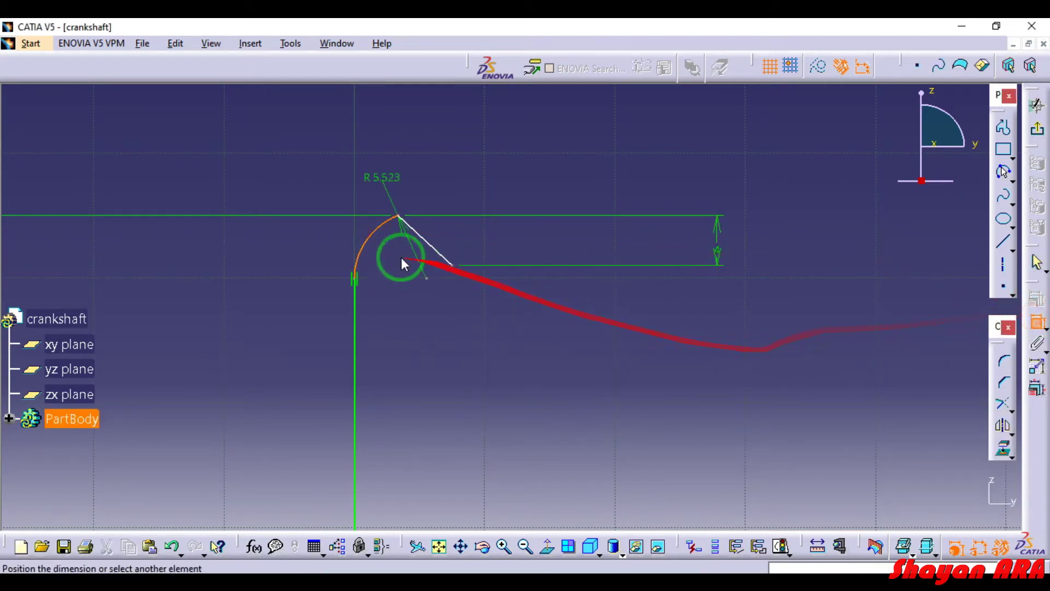
{"action": "double_click", "coordinate": [320, 249]}
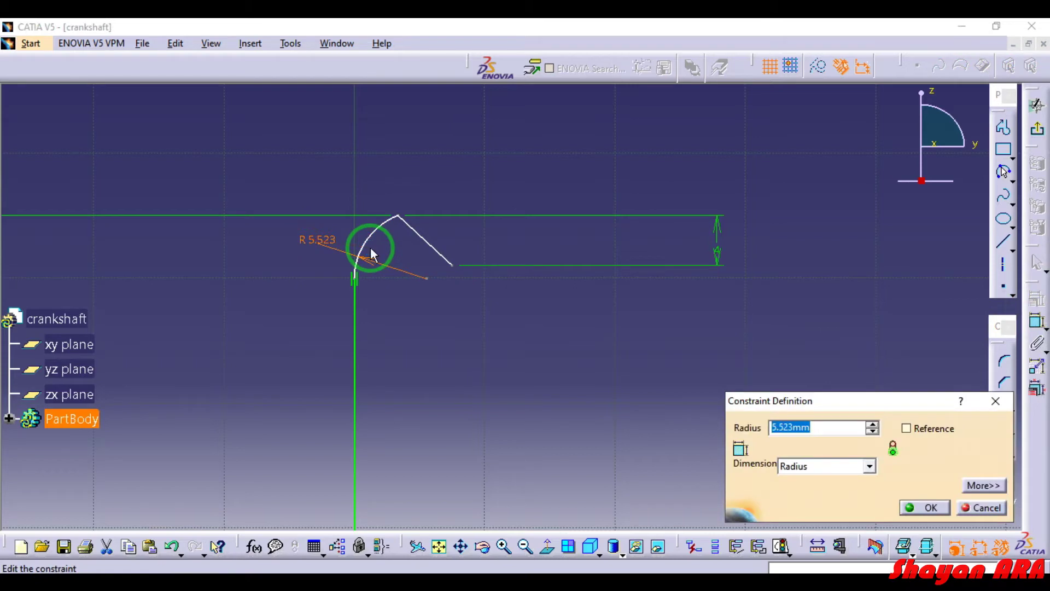
{"action": "key", "text": "Return"}
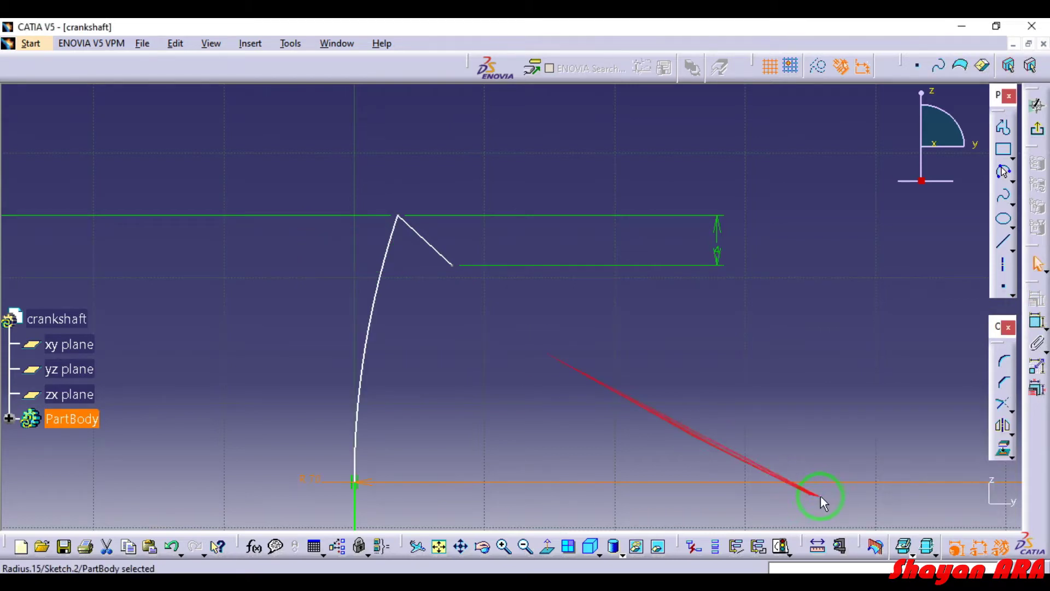
Close the profile with a vertical line from the sloping line's lower end down to the end of the 7.5 mm base line.
{"action": "mouse_move", "coordinate": [783, 428]}
{"action": "middle_mouse_down"}
{"action": "mouse_move", "coordinate": [698, 366]}
{"action": "mouse_move", "coordinate": [698, 429]}
{"action": "mouse_move", "coordinate": [697, 312]}
{"action": "mouse_move", "coordinate": [727, 279]}
{"action": "middle_mouse_up"}
{"action": "middle_click_drag", "start_coordinate": [797, 212], "coordinate": [799, 252]}
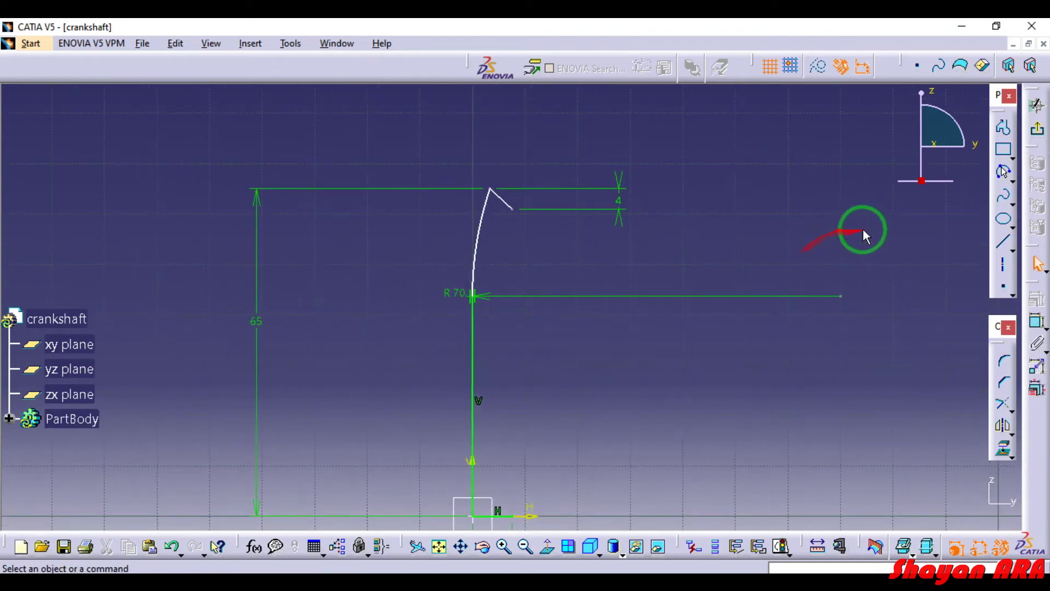
{"action": "left_click", "coordinate": [1003, 242]}
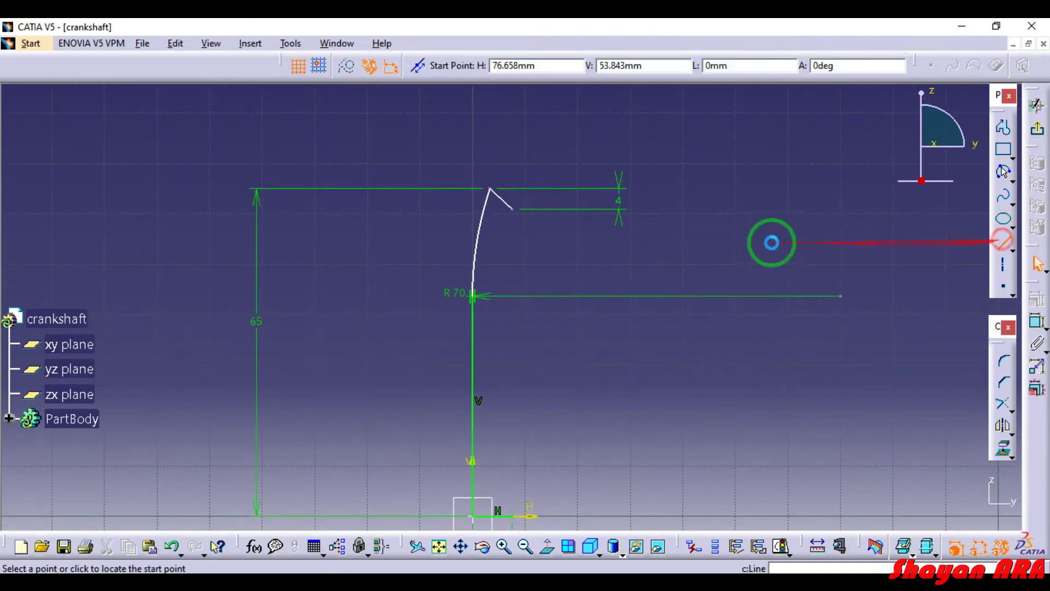
{"action": "left_click", "coordinate": [516, 210]}
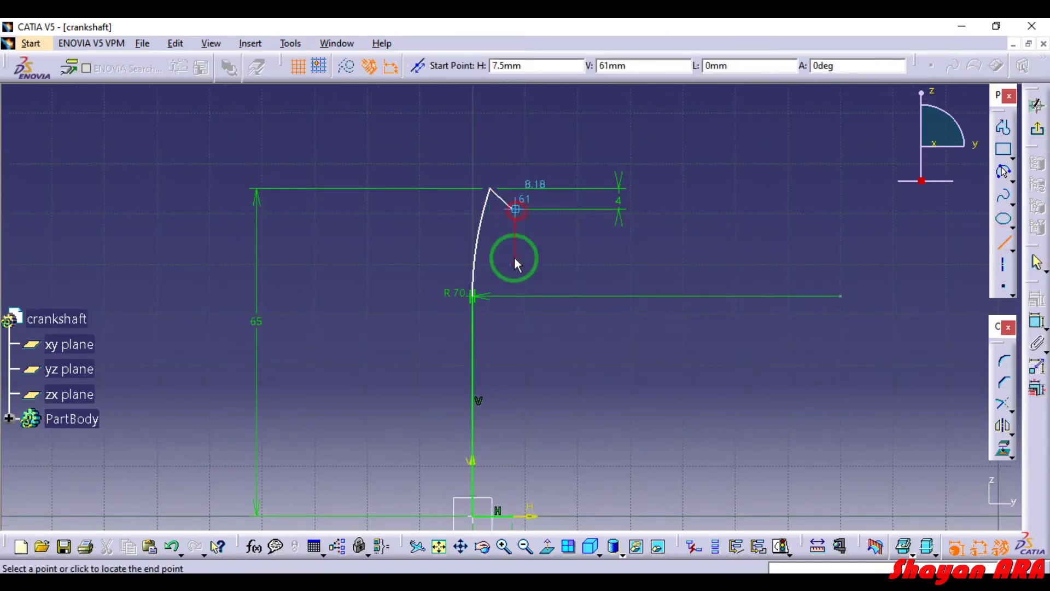
{"action": "left_click", "coordinate": [512, 516]}
{"action": "left_click", "coordinate": [929, 259]}
Dimension the horizontal distance from the V axis to the profile's peak point and set it to 5 mm.
{"action": "scroll", "coordinate": [815, 335], "scroll_direction": "up", "scroll_amount": 1}
{"action": "mouse_move", "coordinate": [814, 335]}
{"action": "middle_mouse_down"}
{"action": "mouse_move", "coordinate": [811, 410]}
{"action": "mouse_move", "coordinate": [754, 388]}
{"action": "mouse_move", "coordinate": [671, 386]}
{"action": "middle_mouse_up"}
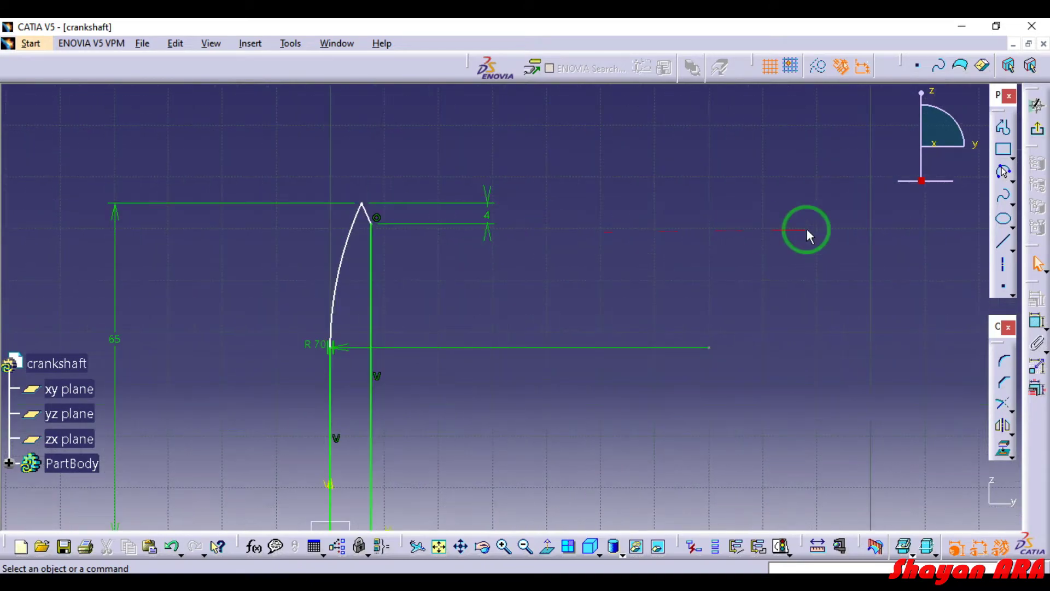
{"action": "left_click", "coordinate": [362, 203]}
{"action": "middle_click_drag", "start_coordinate": [408, 474], "coordinate": [457, 399]}
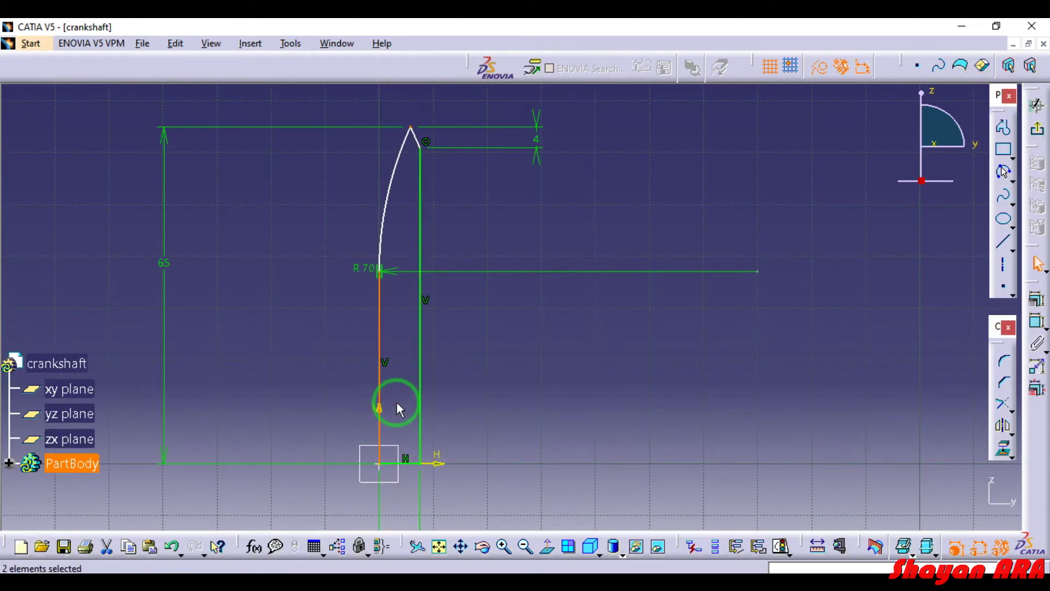
{"action": "left_click", "coordinate": [396, 402]}
{"action": "left_click", "coordinate": [379, 409]}
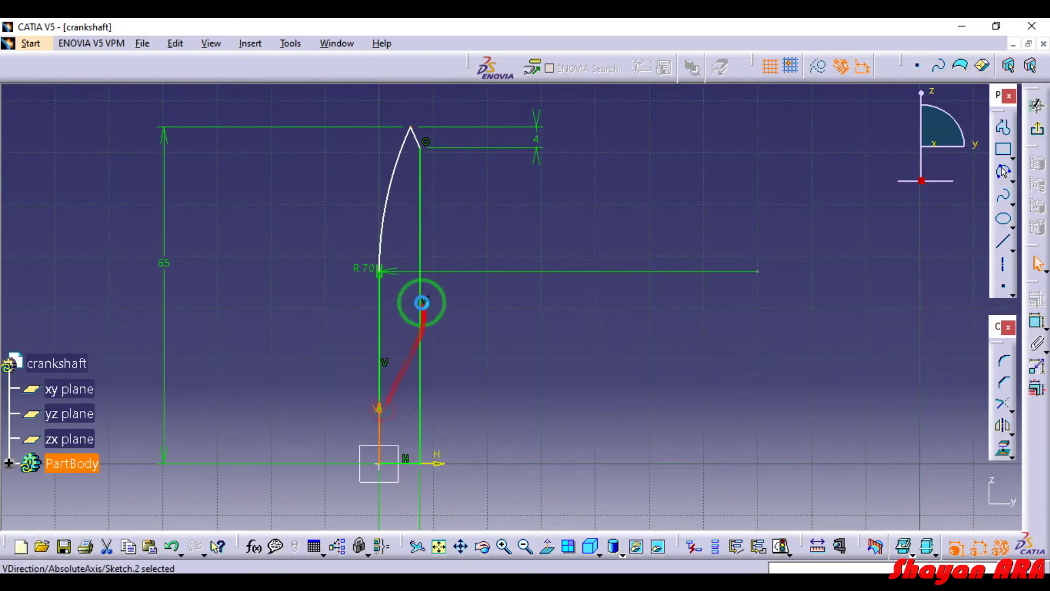
{"action": "left_click", "coordinate": [413, 129], "text": "ctrl"}
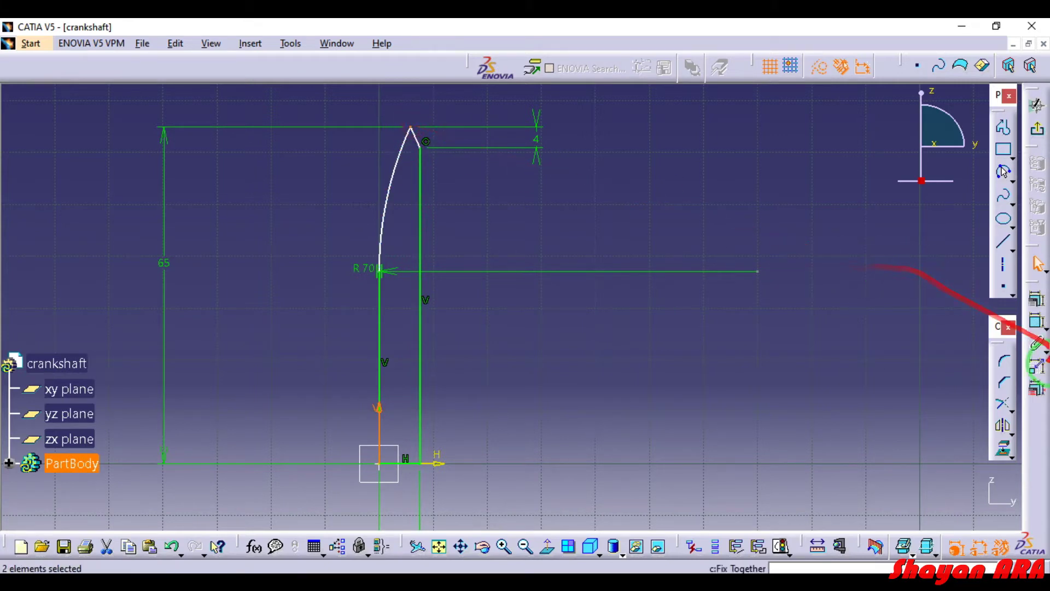
{"action": "left_click", "coordinate": [1037, 322]}
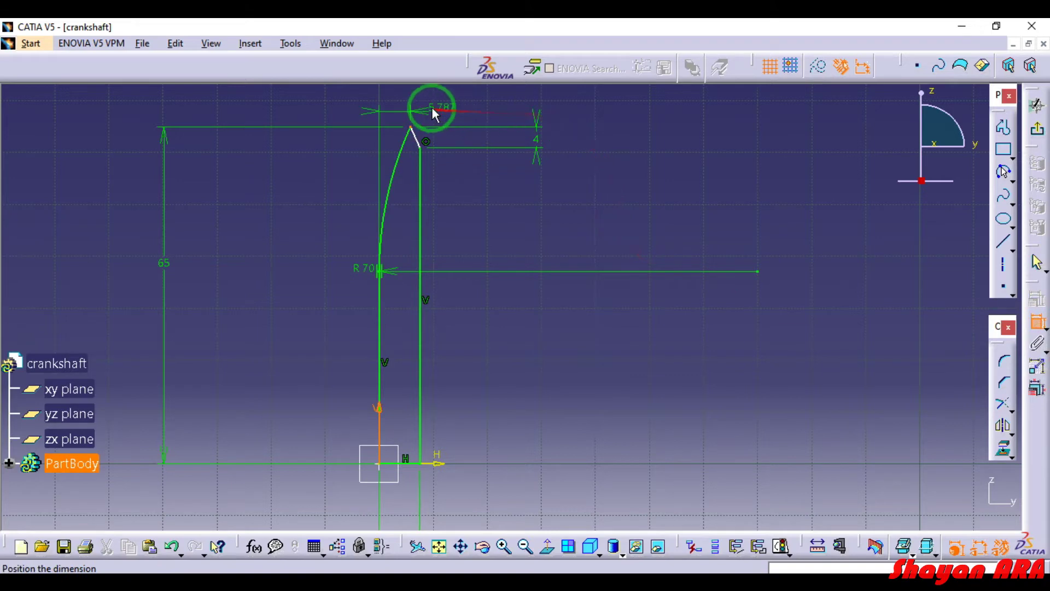
{"action": "left_click", "coordinate": [398, 113]}
{"action": "double_click", "coordinate": [412, 110]}
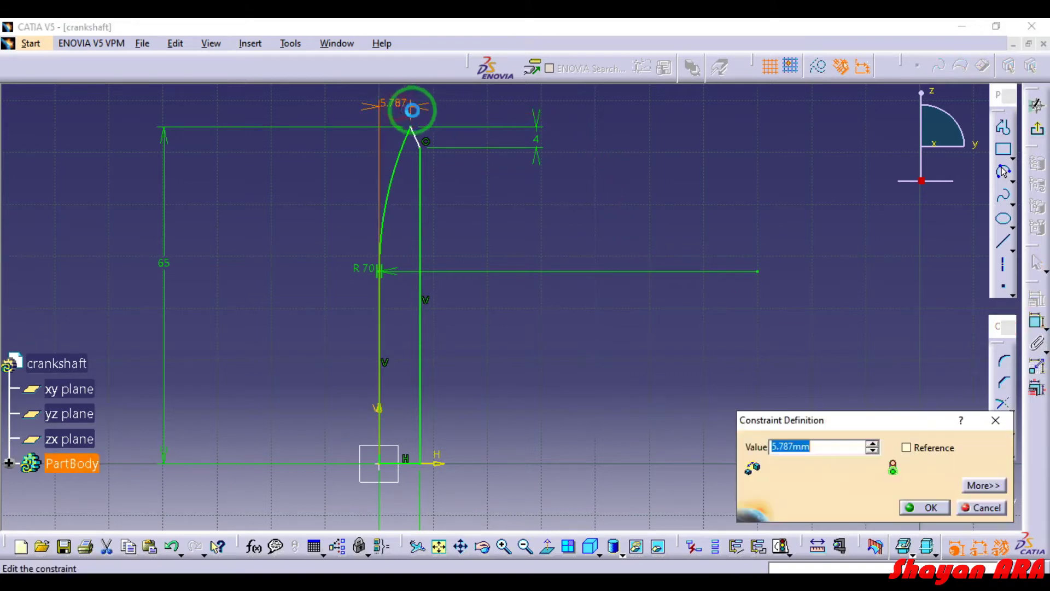
{"action": "key", "text": "Return"}
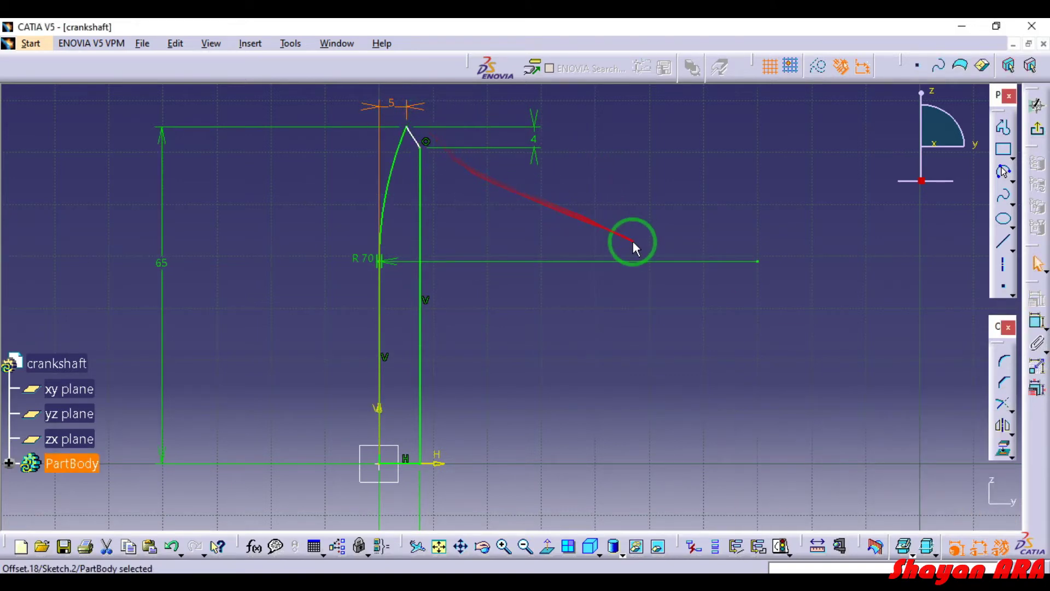
{"action": "left_click", "coordinate": [648, 212]}
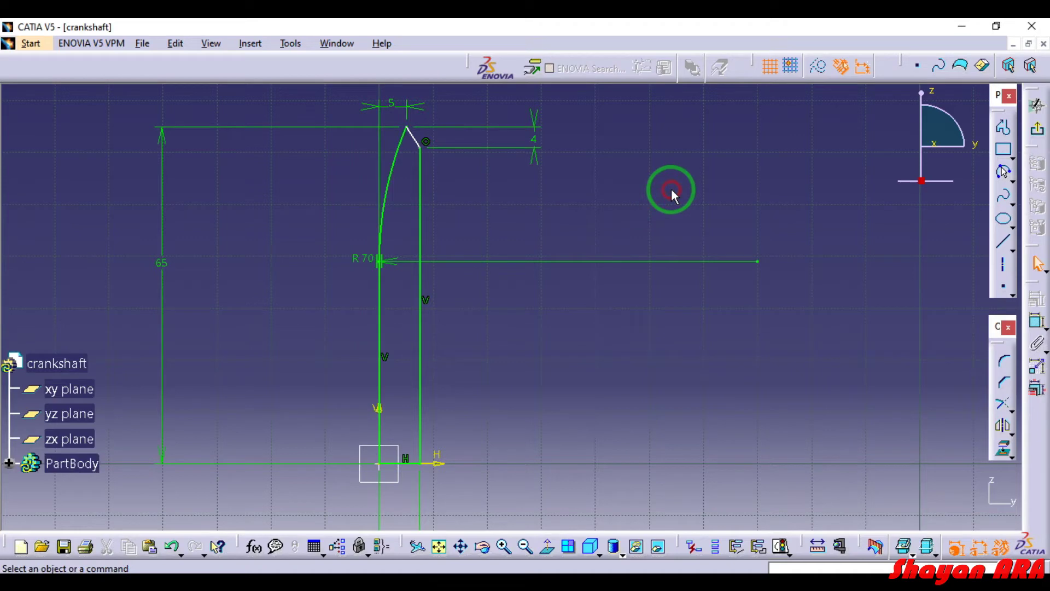
Exit the sketch and revolve the profile into a solid disc with Shaft, using the horizontal H direction as axis.
{"action": "left_click", "coordinate": [1029, 127]}
{"action": "mouse_move", "coordinate": [751, 291]}
{"action": "middle_mouse_down"}
{"action": "mouse_move", "coordinate": [750, 310]}
{"action": "mouse_move", "coordinate": [855, 321]}
{"action": "middle_mouse_up"}
{"action": "left_click", "coordinate": [1040, 362]}
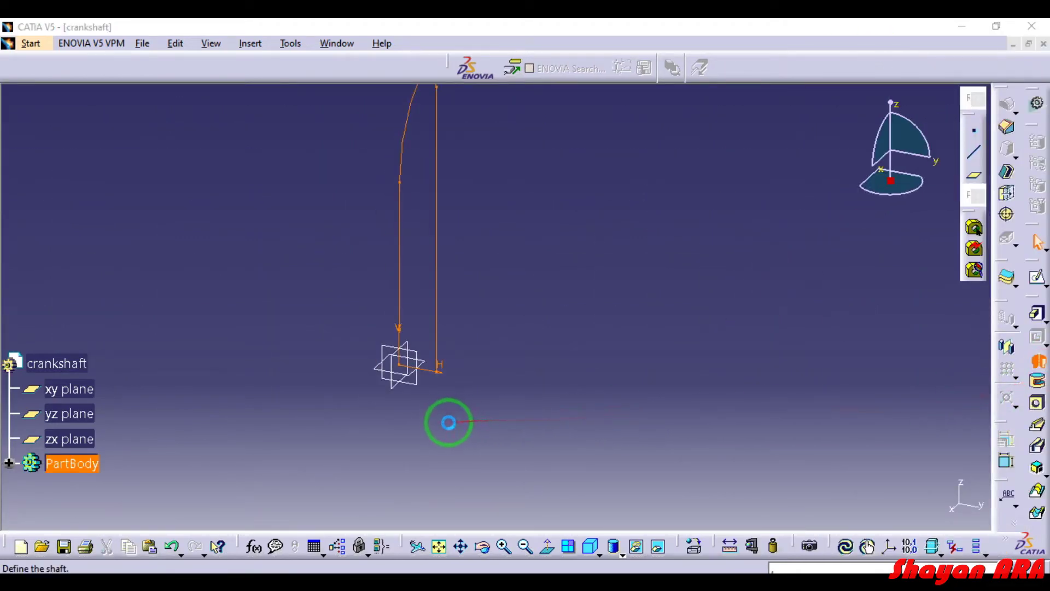
{"action": "left_click", "coordinate": [437, 373]}
{"action": "left_click", "coordinate": [928, 514]}
{"action": "left_click", "coordinate": [826, 507]}
{"action": "left_click", "coordinate": [685, 324]}
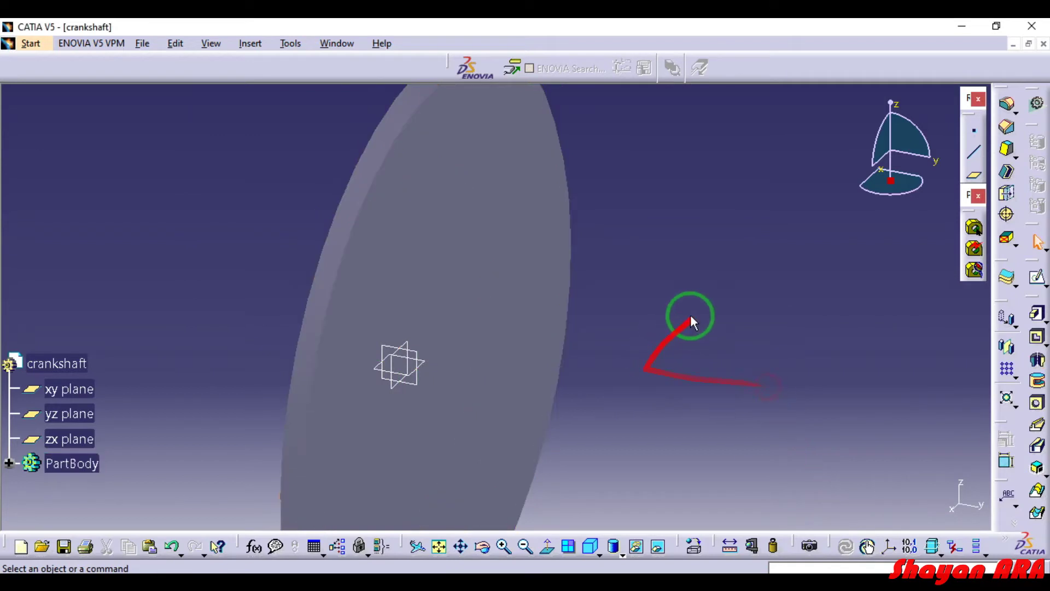
Switch the disc's display style to shading with visible edges.
{"action": "middle_click_drag", "start_coordinate": [690, 315], "coordinate": [678, 426]}
{"action": "middle_click_drag", "start_coordinate": [366, 329], "coordinate": [450, 371]}
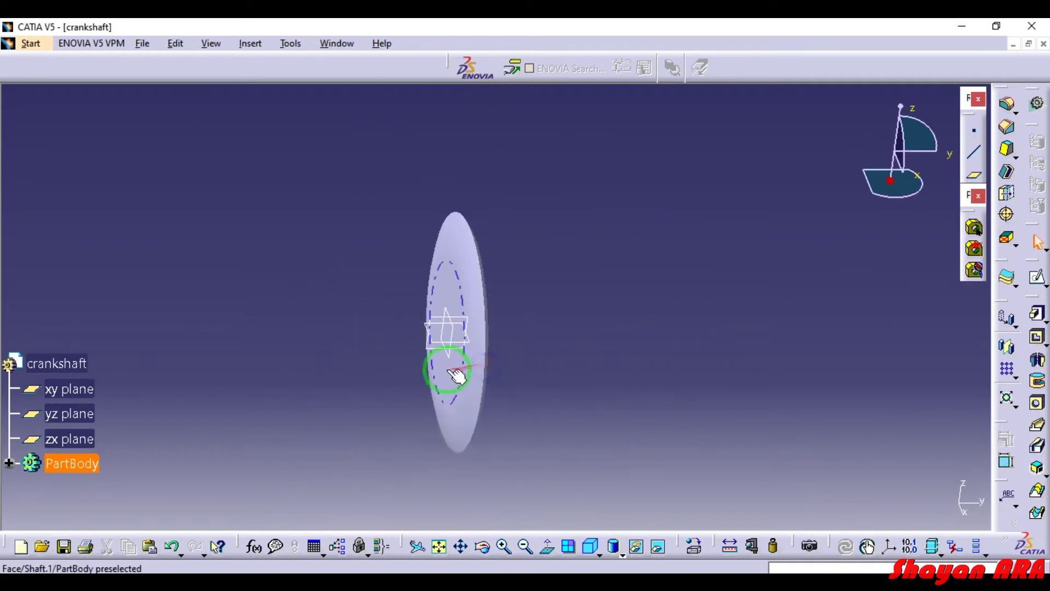
{"action": "left_click_drag", "start_coordinate": [614, 546], "coordinate": [629, 498]}
{"action": "mouse_move", "coordinate": [434, 317]}
{"action": "middle_mouse_down"}
{"action": "mouse_move", "coordinate": [380, 340]}
{"action": "mouse_move", "coordinate": [358, 376]}
{"action": "mouse_move", "coordinate": [387, 383]}
{"action": "middle_mouse_up"}
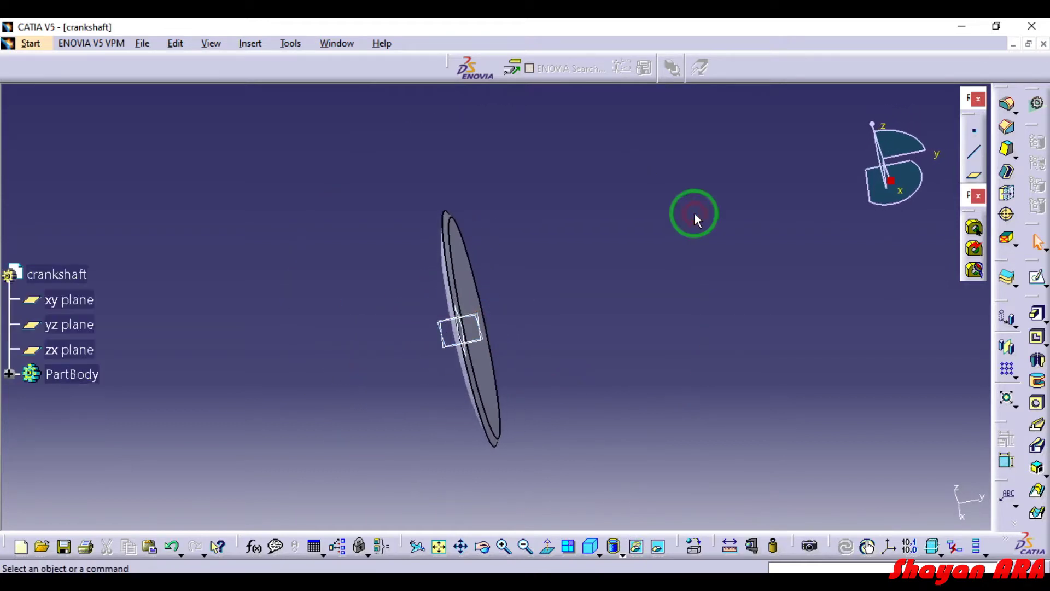
Start a sketch on the zx plane and draw a circle about 60 mm in diameter centred on the origin.
{"action": "middle_click_drag", "start_coordinate": [605, 298], "coordinate": [738, 279]}
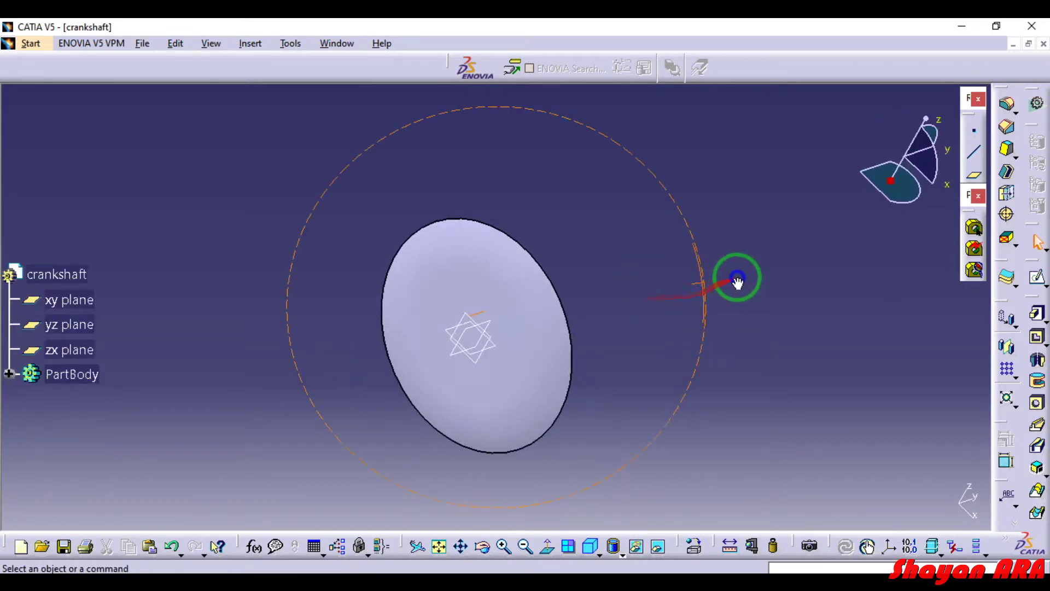
{"action": "left_click", "coordinate": [539, 301]}
{"action": "left_click", "coordinate": [1038, 278]}
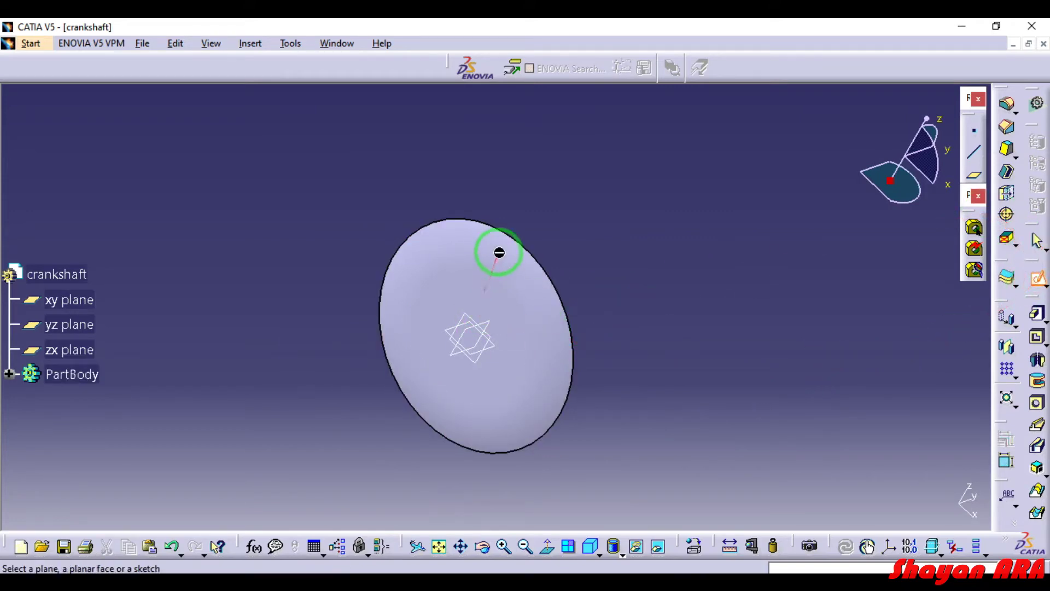
{"action": "left_click", "coordinate": [483, 289]}
{"action": "middle_click_drag", "start_coordinate": [692, 377], "coordinate": [720, 242]}
{"action": "mouse_move", "coordinate": [647, 352]}
{"action": "middle_mouse_down"}
{"action": "mouse_move", "coordinate": [713, 202]}
{"action": "mouse_move", "coordinate": [686, 291]}
{"action": "mouse_move", "coordinate": [833, 288]}
{"action": "middle_mouse_up"}
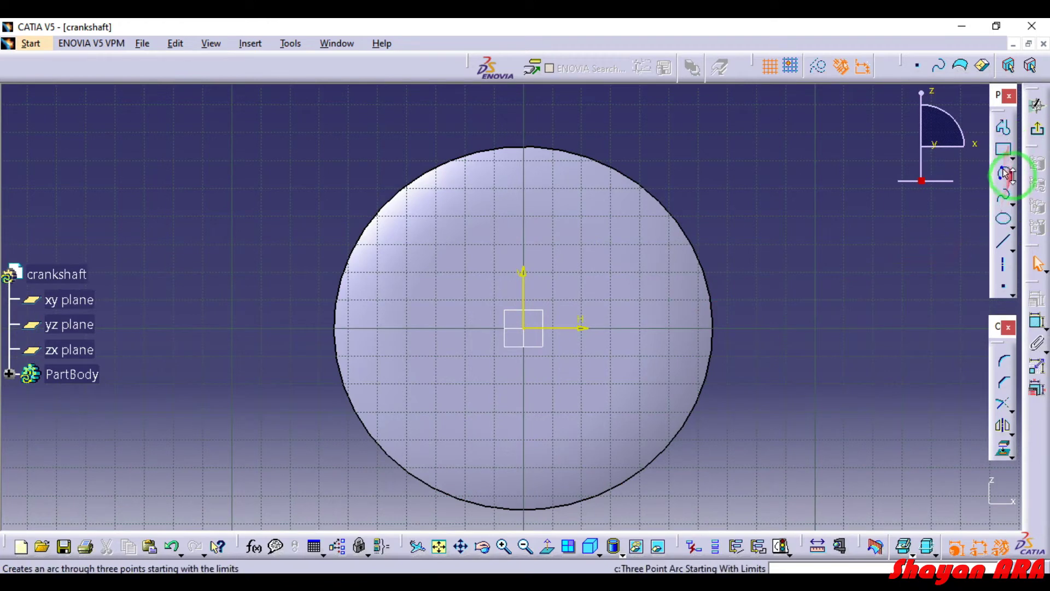
{"action": "left_click", "coordinate": [1012, 179]}
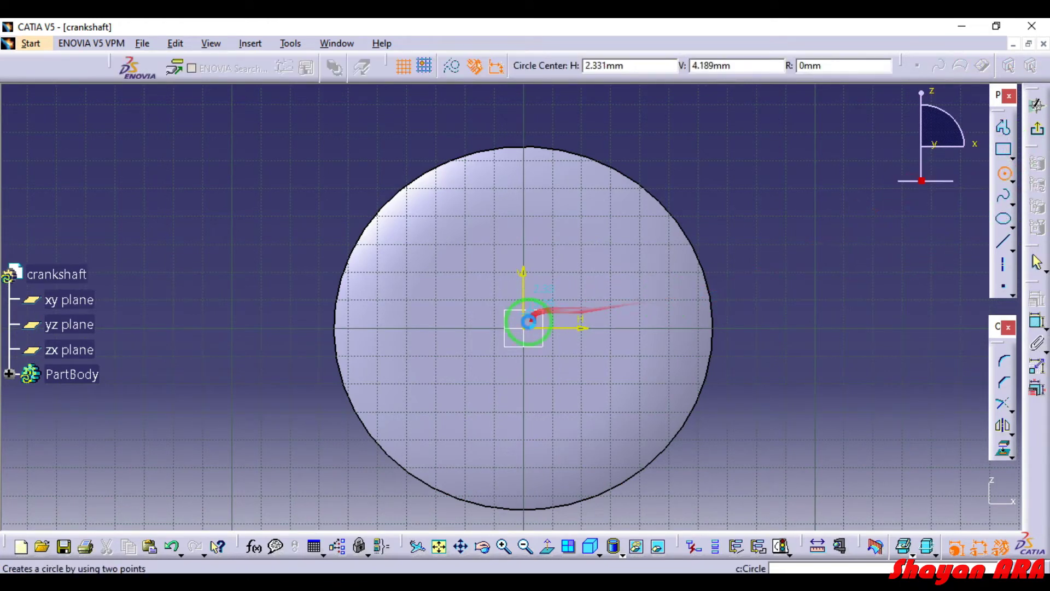
{"action": "left_click", "coordinate": [523, 328]}
{"action": "left_click", "coordinate": [588, 266]}
Dimension the circle's diameter and set it to 50 mm.
{"action": "left_click", "coordinate": [1036, 299]}
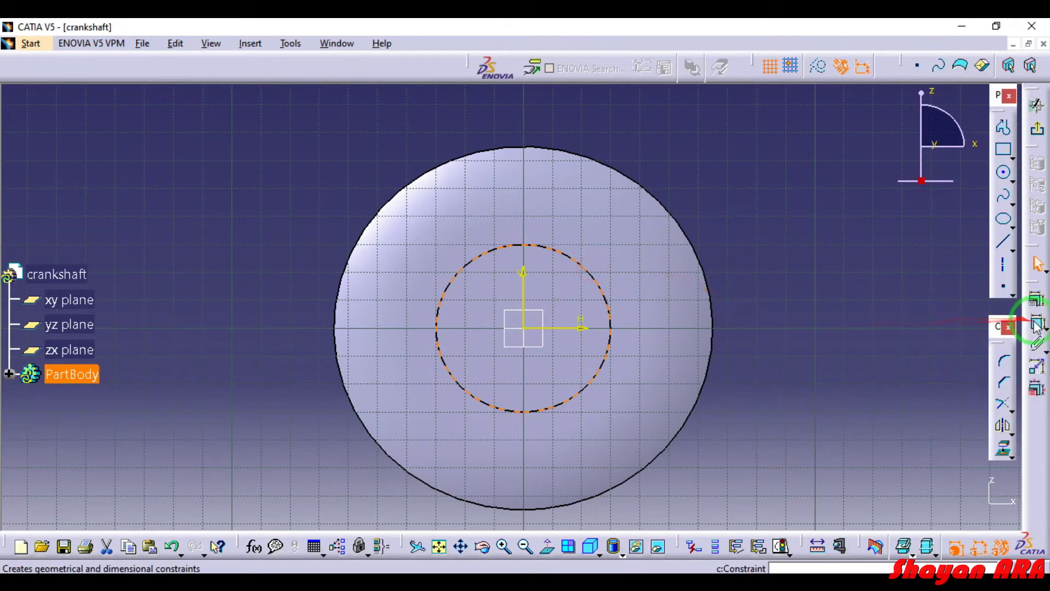
{"action": "left_click", "coordinate": [893, 285]}
{"action": "double_click", "coordinate": [893, 285]}
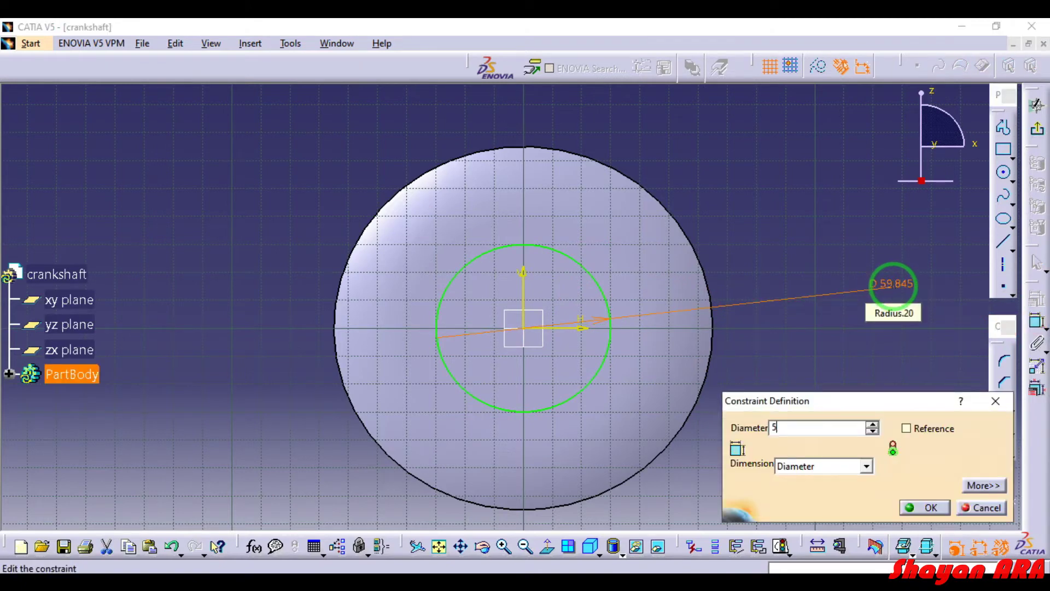
{"action": "key", "text": "Return"}
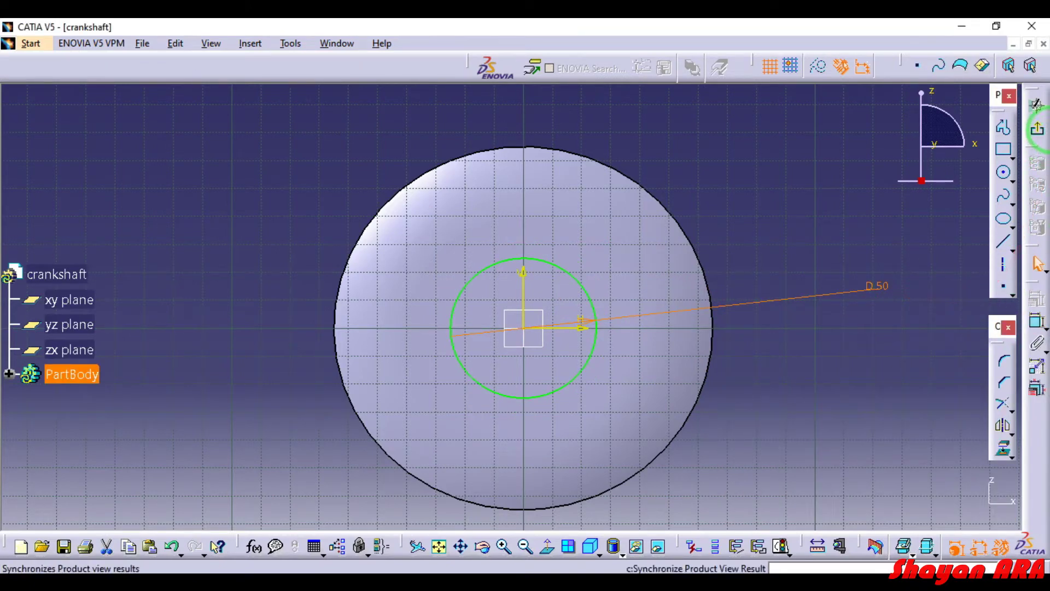
Exit the sketch and pad the 50 mm circle 20 mm outward from the domed side of the disc.
{"action": "left_click", "coordinate": [1037, 129]}
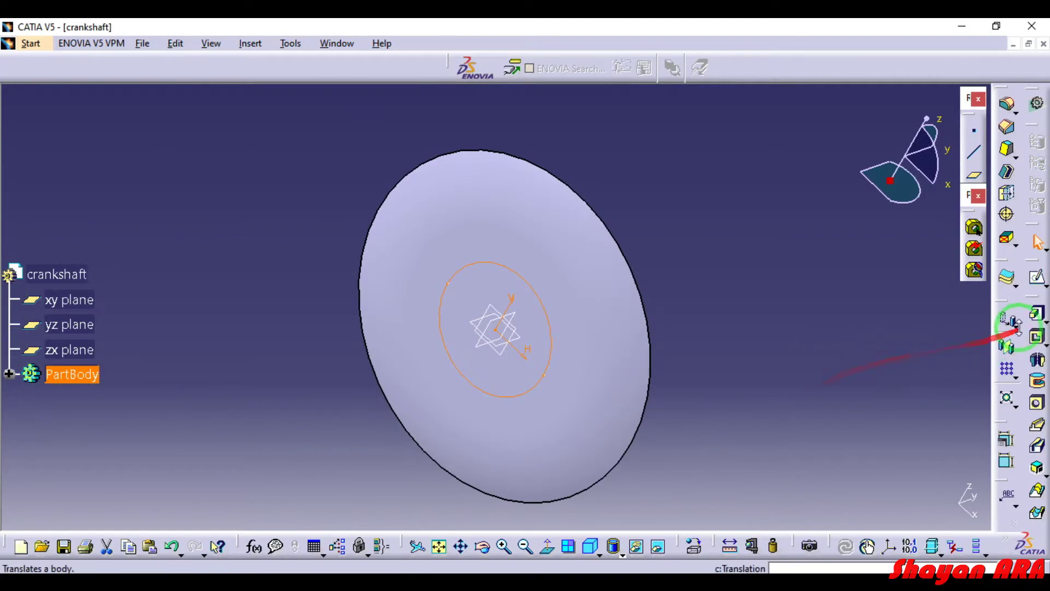
{"action": "left_click", "coordinate": [1038, 317]}
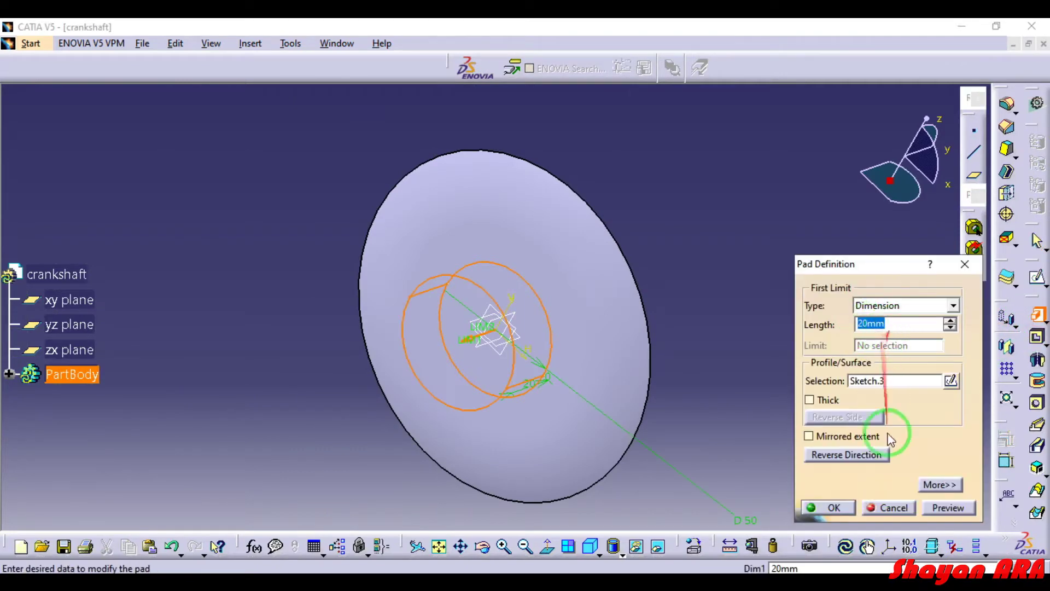
{"action": "left_click", "coordinate": [845, 505]}
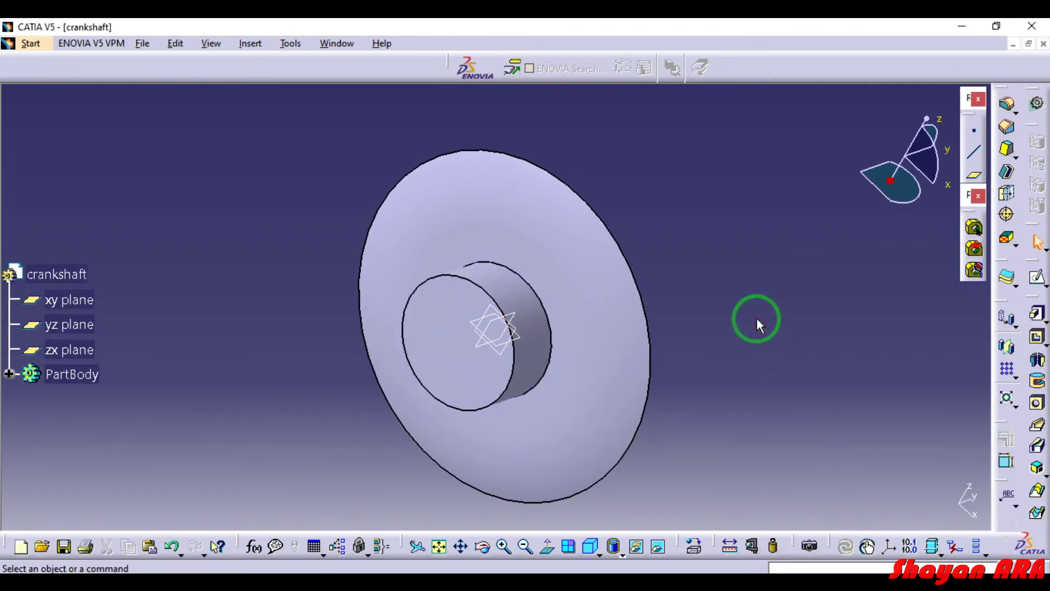
Start a sketch on the disc's flat face and draw a small circle centred on the V axis about 36 mm above the origin.
{"action": "mouse_move", "coordinate": [804, 304]}
{"action": "middle_mouse_down"}
{"action": "mouse_move", "coordinate": [663, 415]}
{"action": "mouse_move", "coordinate": [591, 357]}
{"action": "mouse_move", "coordinate": [488, 383]}
{"action": "mouse_move", "coordinate": [518, 248]}
{"action": "middle_mouse_up"}
{"action": "left_click", "coordinate": [518, 249]}
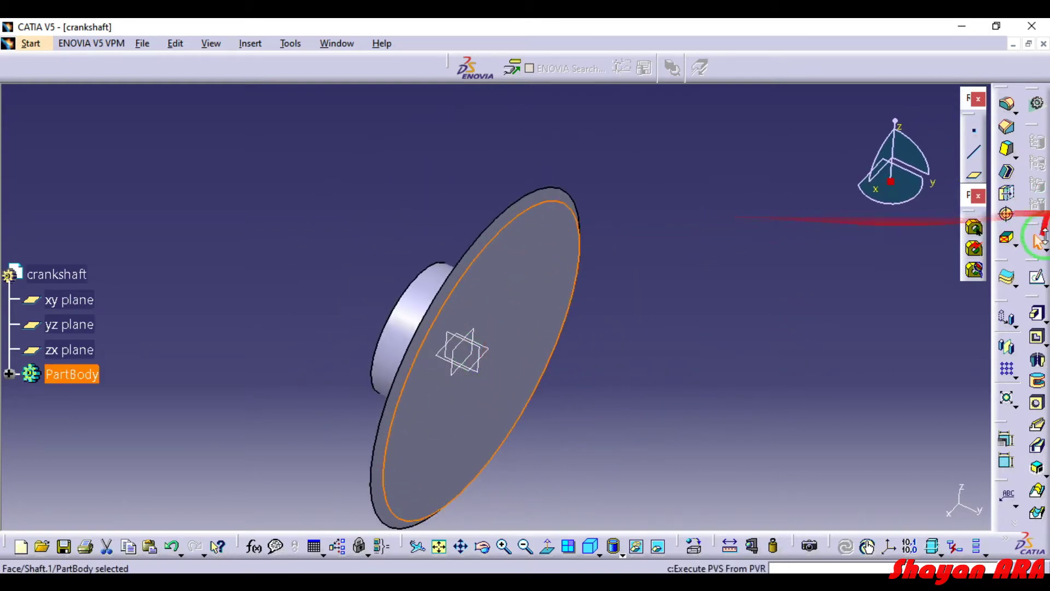
{"action": "left_click", "coordinate": [1036, 279]}
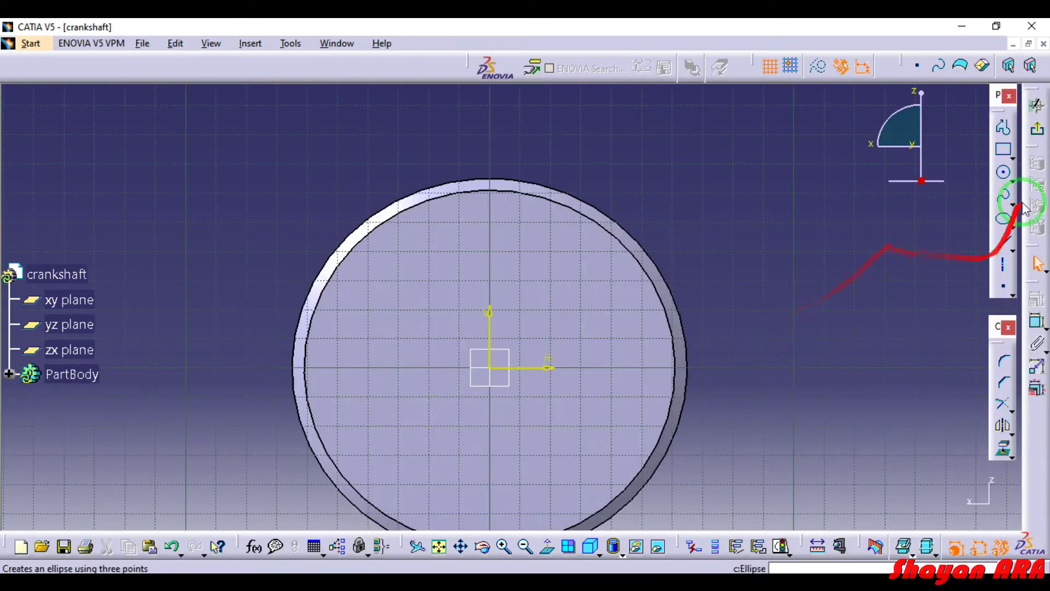
{"action": "left_click", "coordinate": [1005, 175]}
{"action": "left_click", "coordinate": [490, 261]}
{"action": "left_click", "coordinate": [490, 220]}
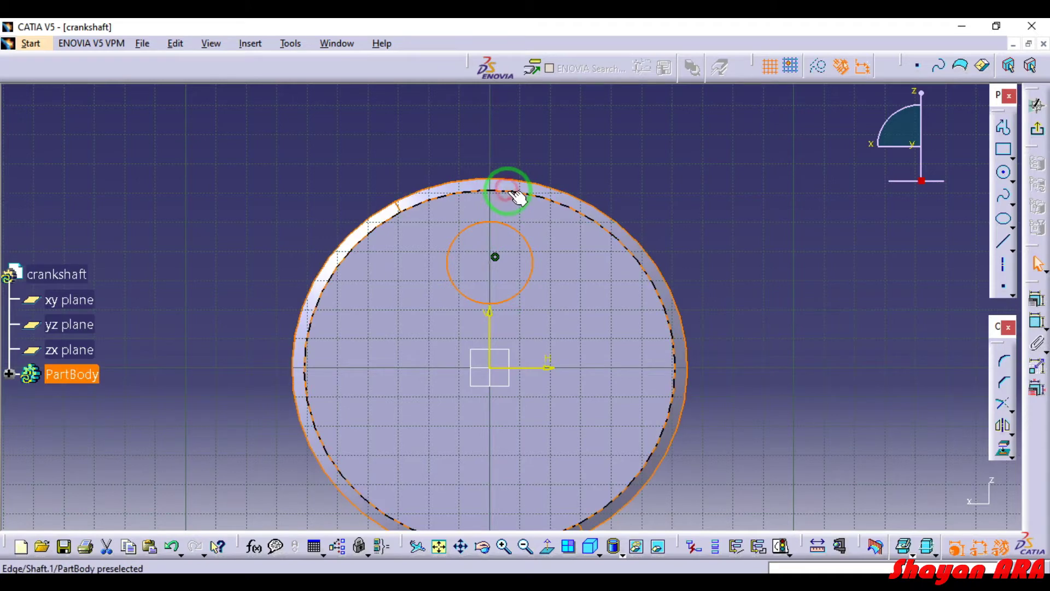
Make the small circle tangent to the circular edge of the disc's flat face.
{"action": "left_click", "coordinate": [548, 201]}
{"action": "left_click", "coordinate": [517, 230]}
{"action": "left_click", "coordinate": [1038, 321]}
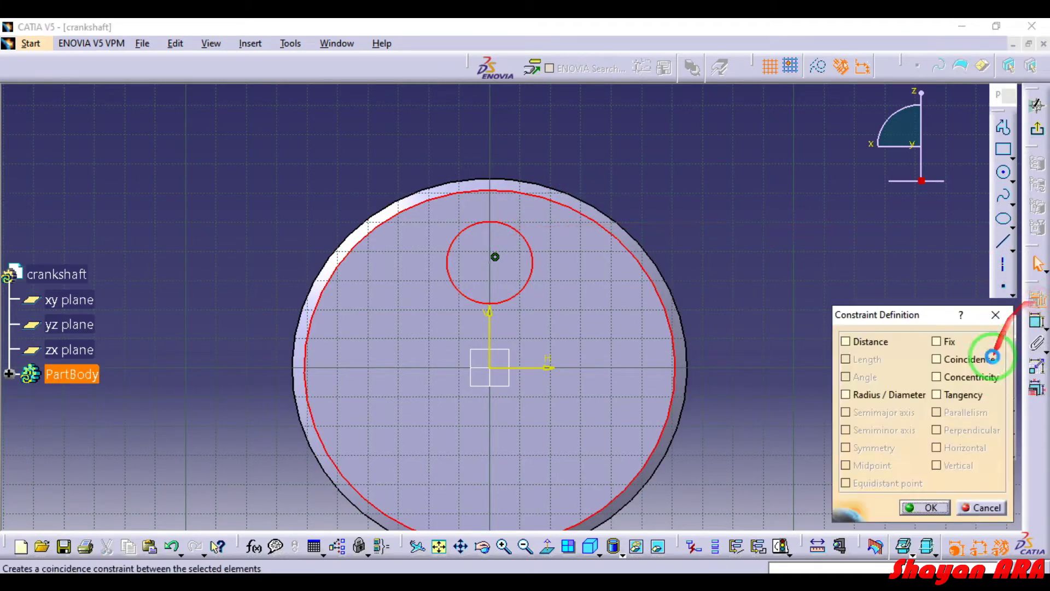
{"action": "left_click", "coordinate": [975, 393]}
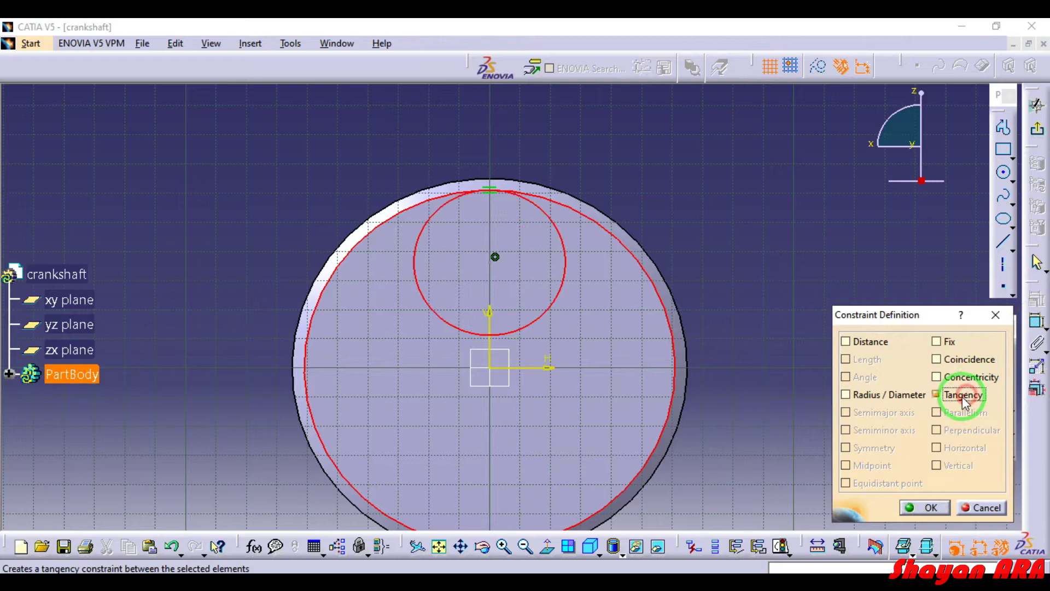
{"action": "left_click", "coordinate": [922, 509]}
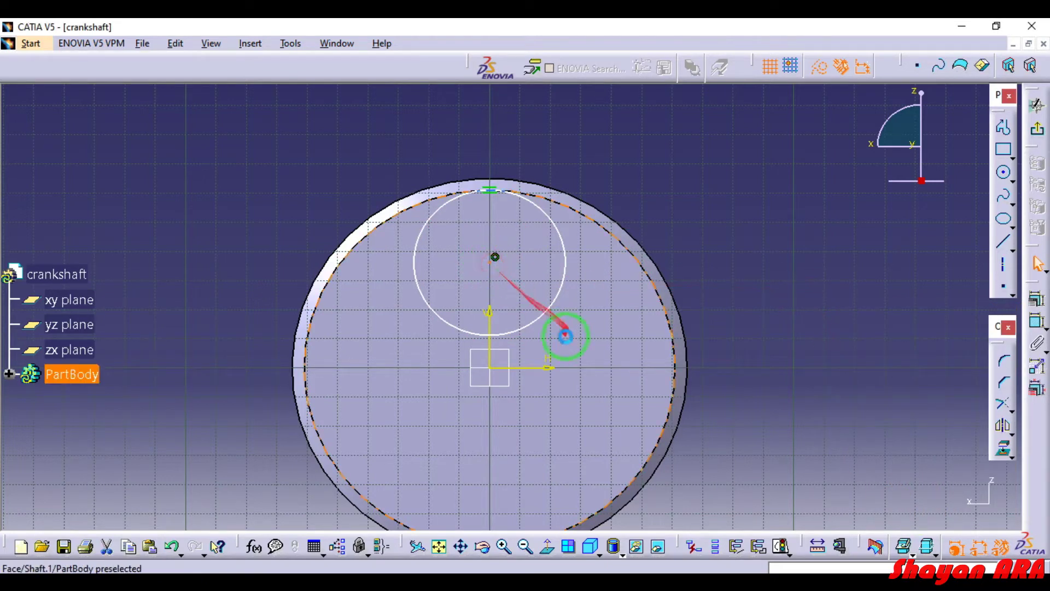
Dimension the vertical distance from the origin to the small circle's centre and set it to 42 mm.
{"action": "left_click", "coordinate": [1037, 321]}
{"action": "left_click", "coordinate": [846, 284]}
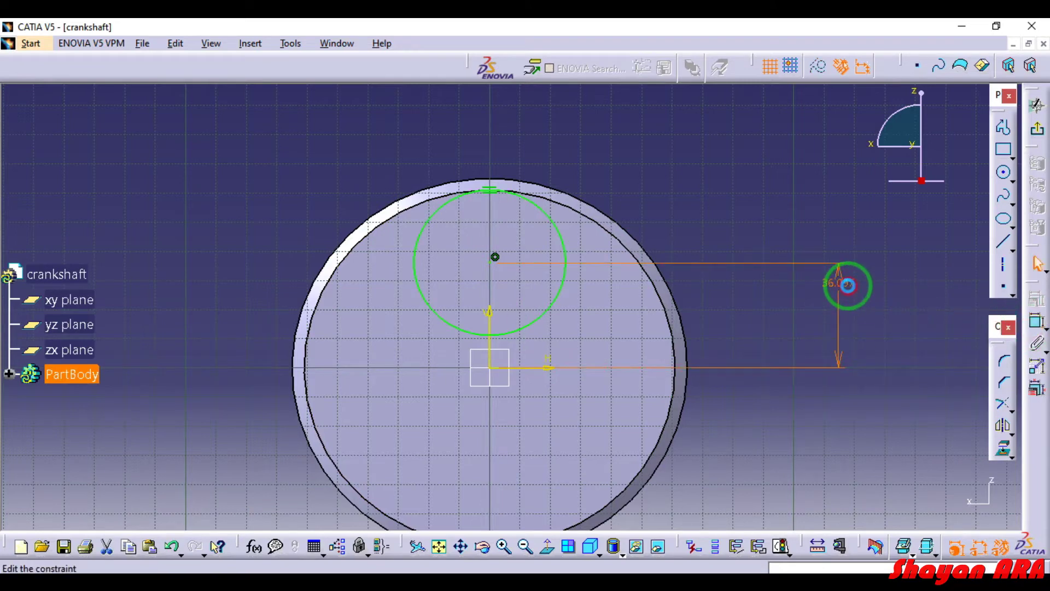
{"action": "double_click", "coordinate": [848, 286]}
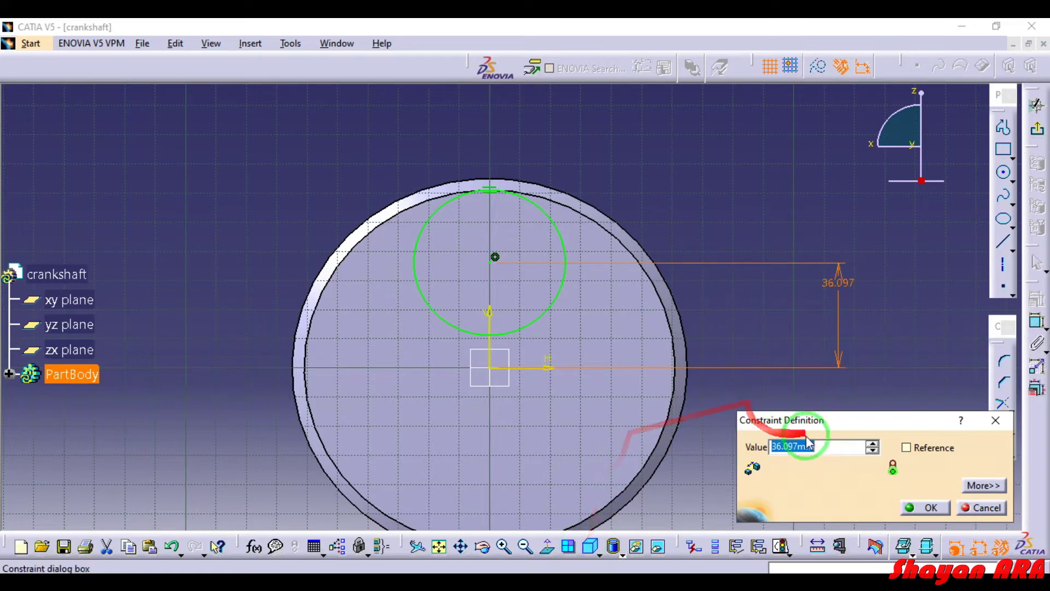
{"action": "left_click", "coordinate": [825, 446]}
{"action": "type", "text": "42"}
{"action": "left_click", "coordinate": [942, 508]}
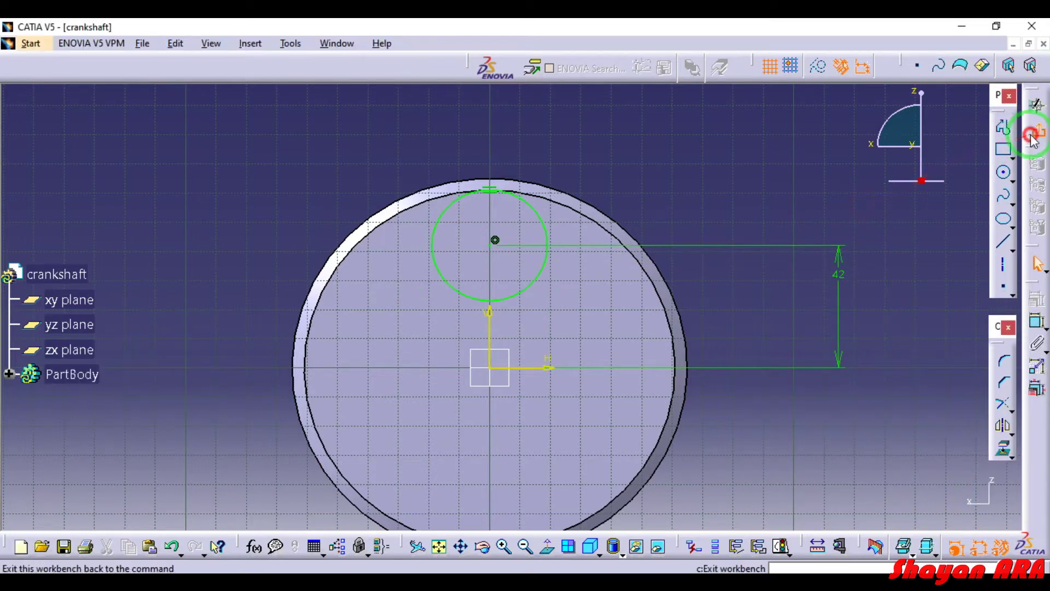
Exit the sketch and pad the off-centre circle outward from the flat face to form the crankpin.
{"action": "left_click", "coordinate": [1037, 105]}
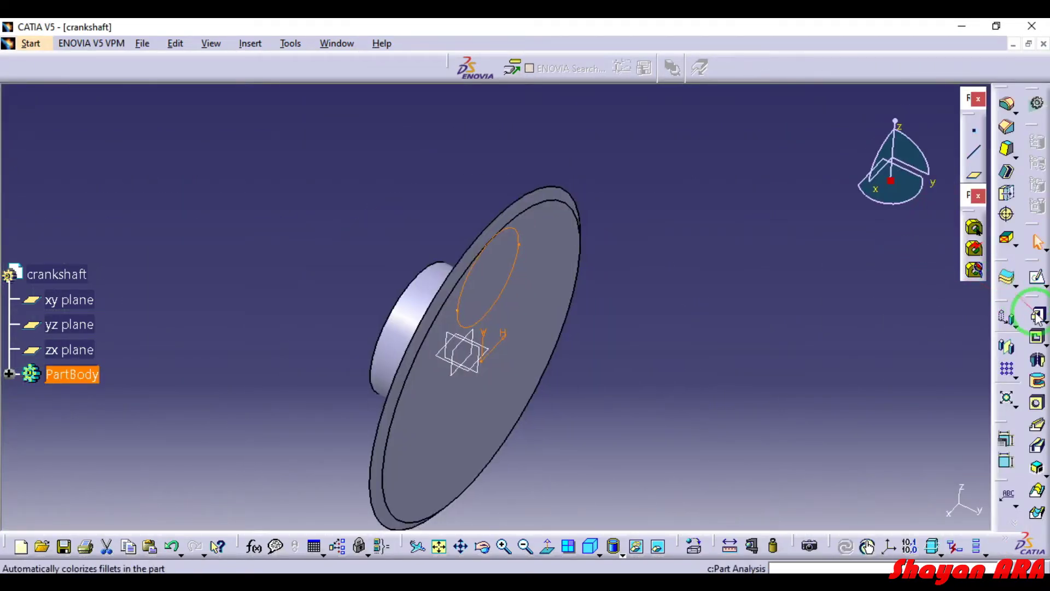
{"action": "left_click", "coordinate": [1035, 312]}
{"action": "middle_click_drag", "start_coordinate": [562, 312], "coordinate": [581, 279]}
{"action": "left_click", "coordinate": [828, 506]}
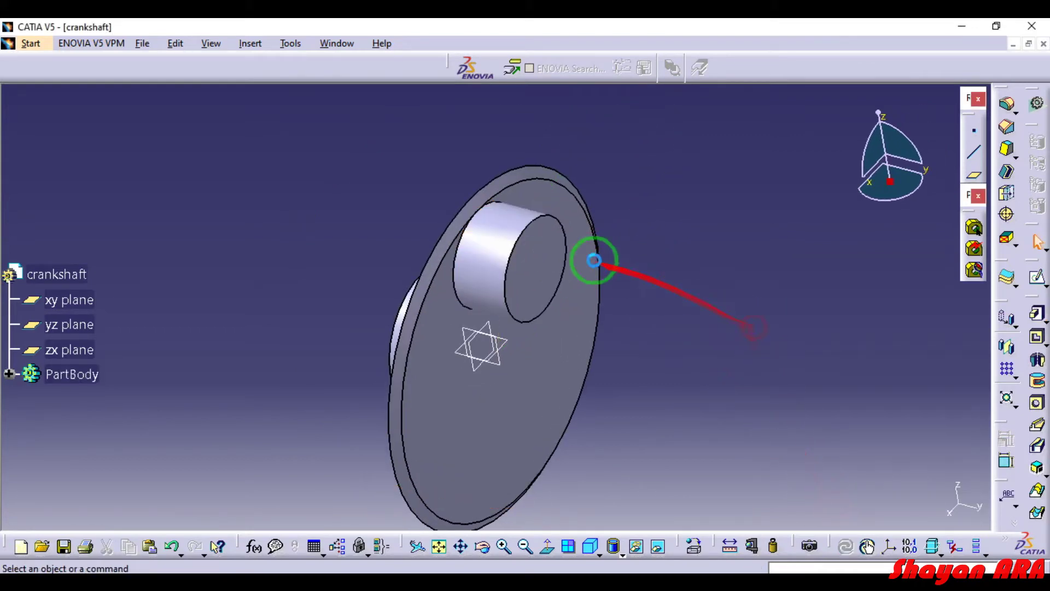
Start a new sketch on the crankpin side and draw a circle around the pin, centred on the V axis and crossing the disc's rim.
{"action": "left_click", "coordinate": [1037, 276]}
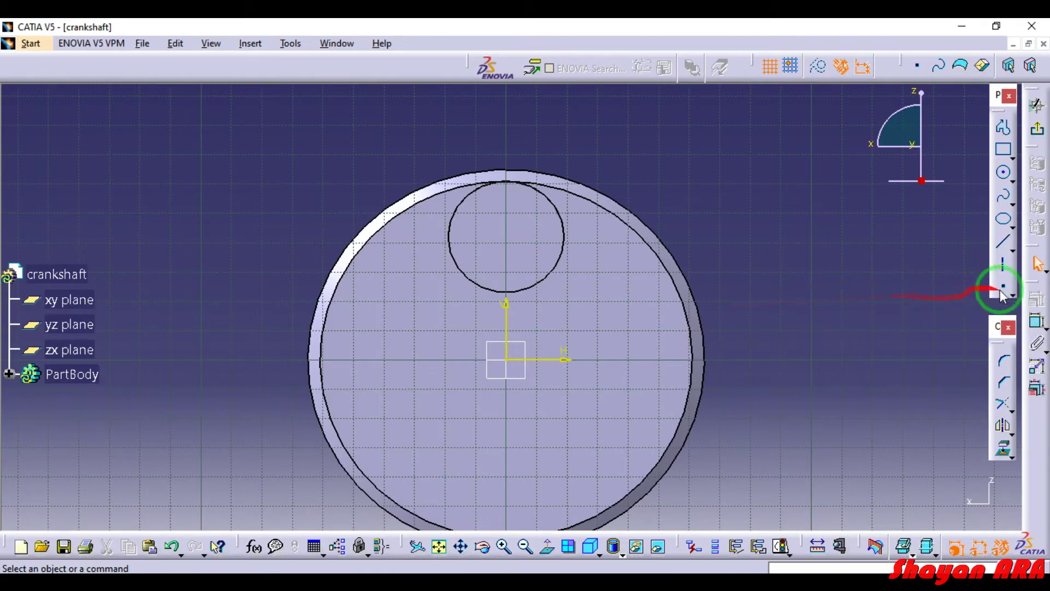
{"action": "left_click", "coordinate": [1004, 173]}
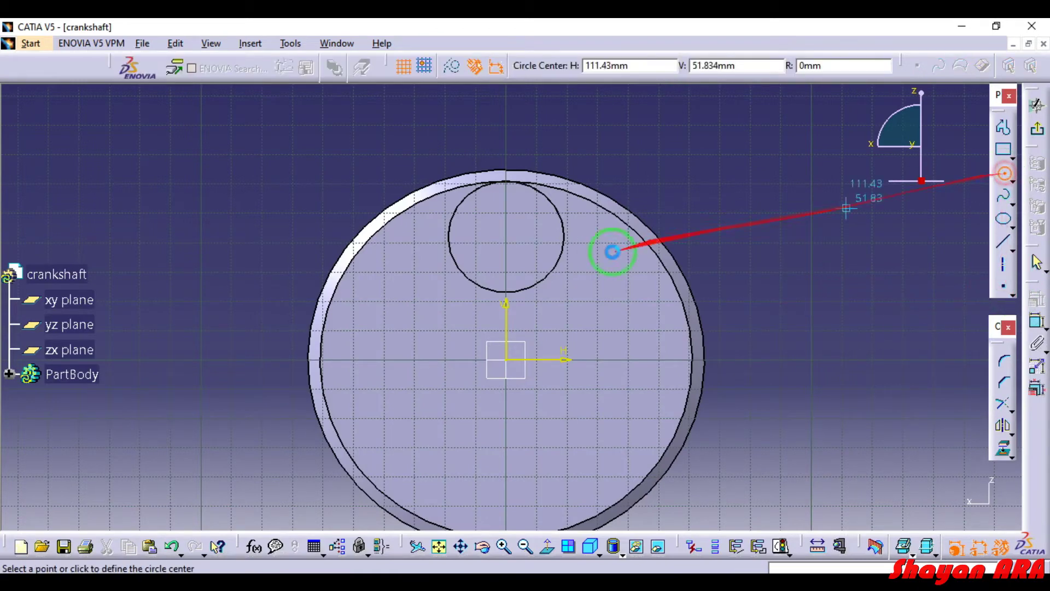
{"action": "left_click", "coordinate": [506, 246]}
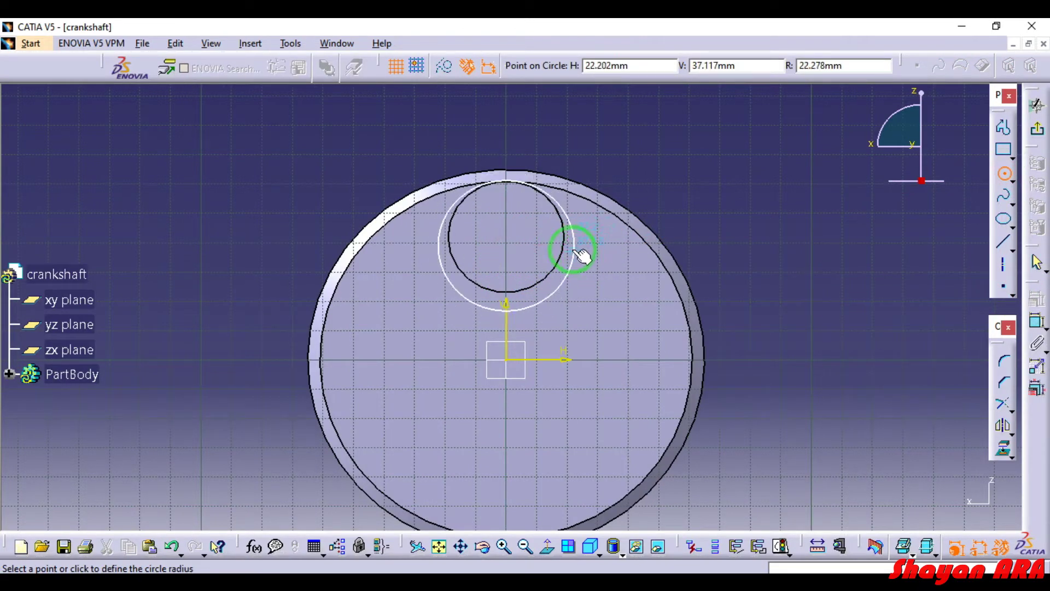
{"action": "left_click", "coordinate": [600, 245]}
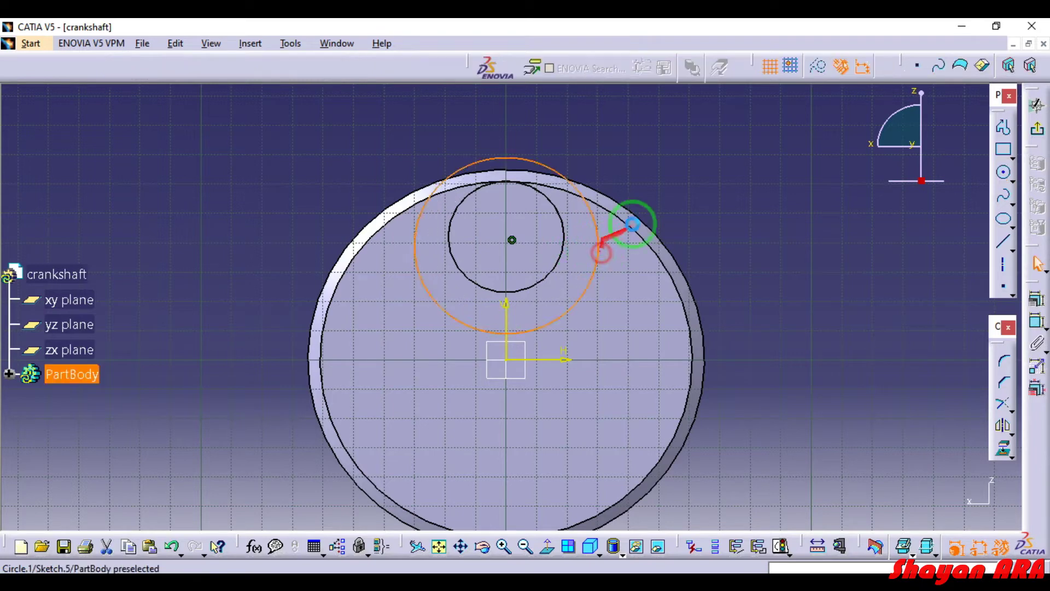
Make the new circle tangent to the disc's outermost circular edge.
{"action": "left_click", "coordinate": [603, 195]}
{"action": "left_click", "coordinate": [516, 160], "text": "ctrl"}
{"action": "left_click", "coordinate": [1011, 281]}
{"action": "left_click", "coordinate": [1037, 299]}
{"action": "left_click", "coordinate": [938, 394]}
{"action": "left_click", "coordinate": [912, 506]}
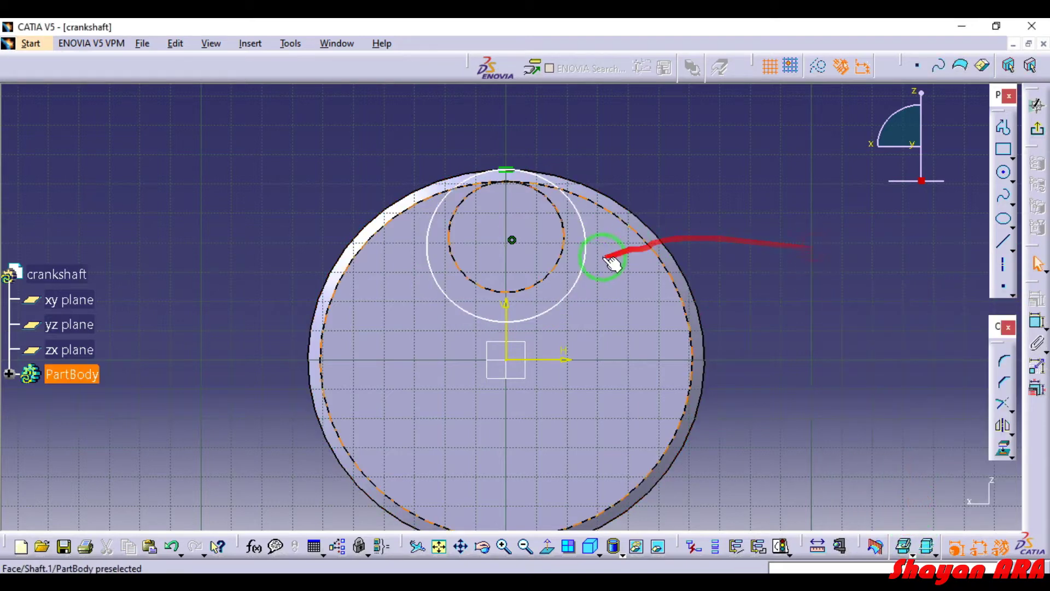
Make the new circle concentric with the crankpin's circular edge.
{"action": "left_click", "coordinate": [586, 268]}
{"action": "left_click", "coordinate": [561, 258], "text": "ctrl"}
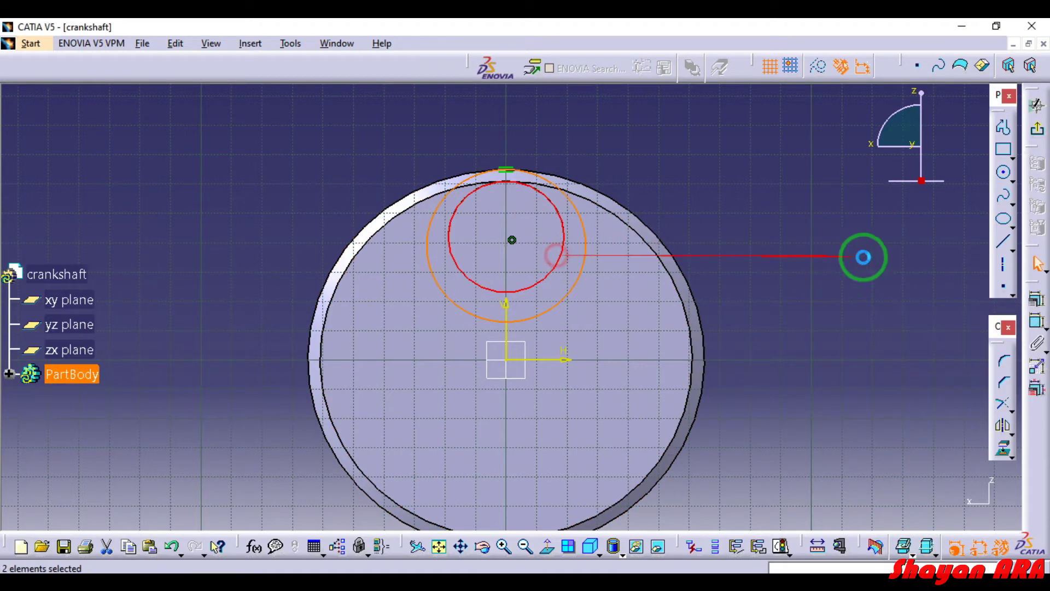
{"action": "left_click", "coordinate": [1028, 302]}
{"action": "left_click", "coordinate": [967, 364]}
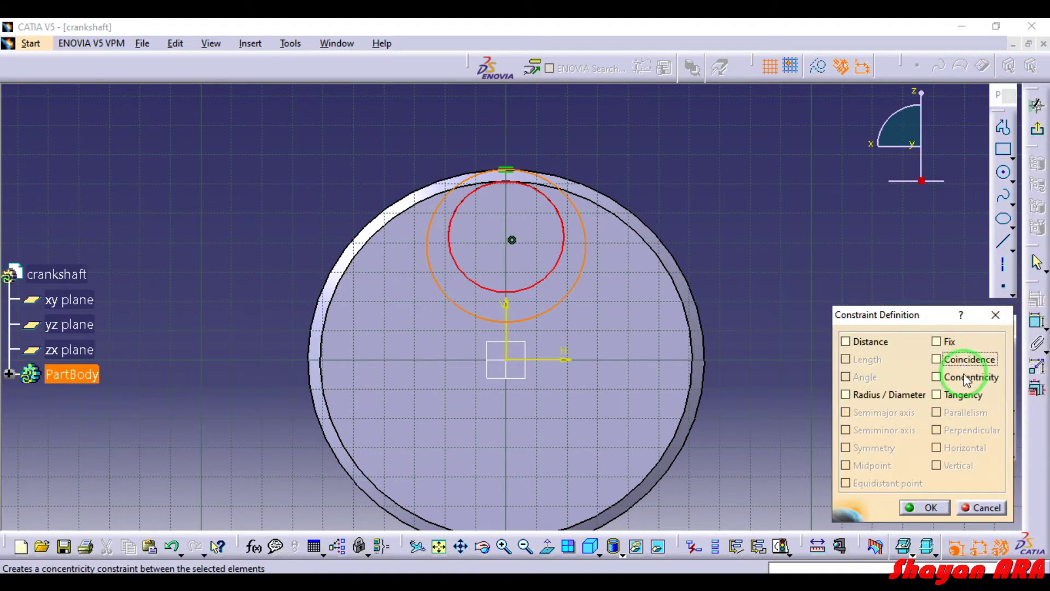
{"action": "left_click", "coordinate": [930, 508]}
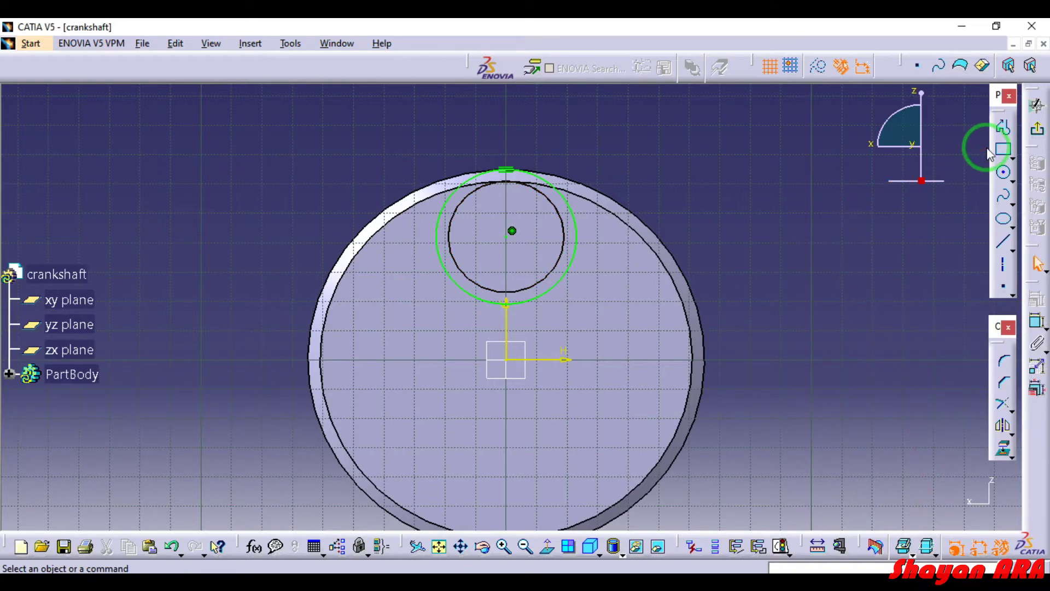
Draw a horizontal line about 187 mm long below the disc, about 79 mm under the origin.
{"action": "mouse_move", "coordinate": [893, 282]}
{"action": "middle_mouse_down"}
{"action": "mouse_move", "coordinate": [907, 215]}
{"action": "mouse_move", "coordinate": [922, 257]}
{"action": "middle_mouse_up"}
{"action": "left_click", "coordinate": [908, 216]}
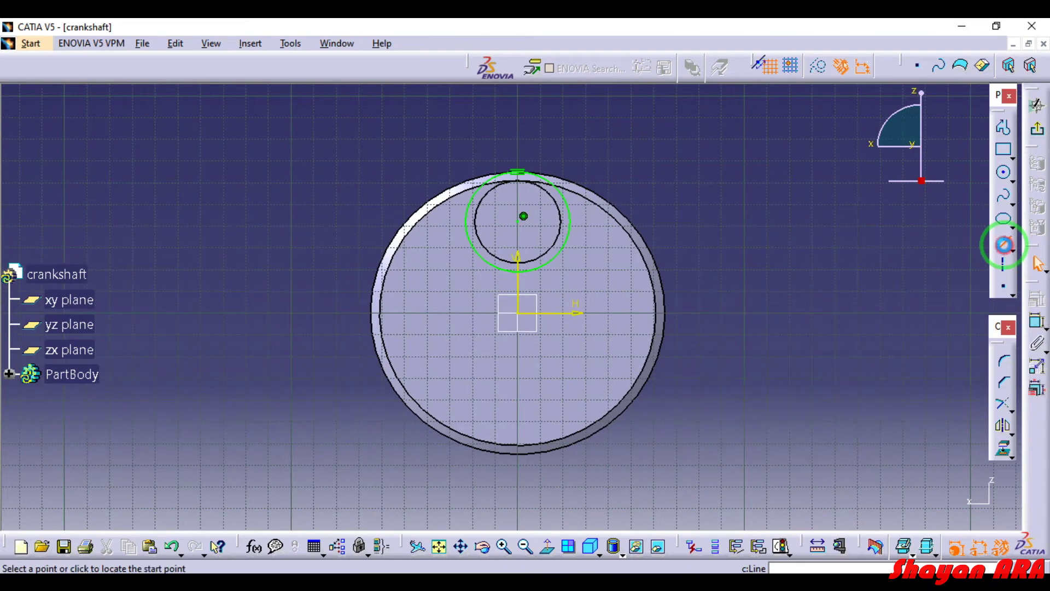
{"action": "left_click", "coordinate": [306, 485]}
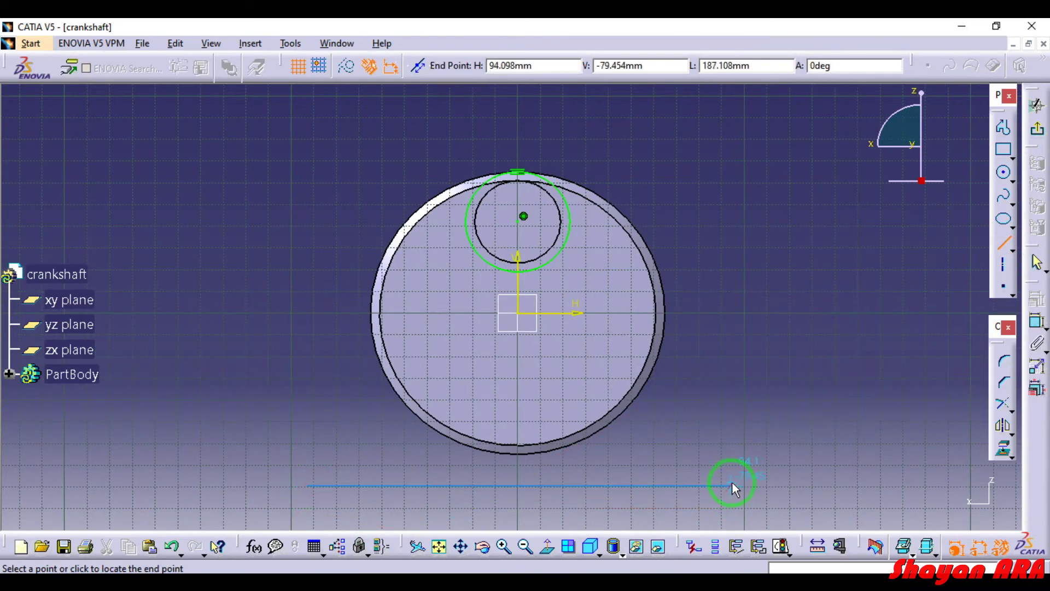
{"action": "left_click", "coordinate": [732, 485]}
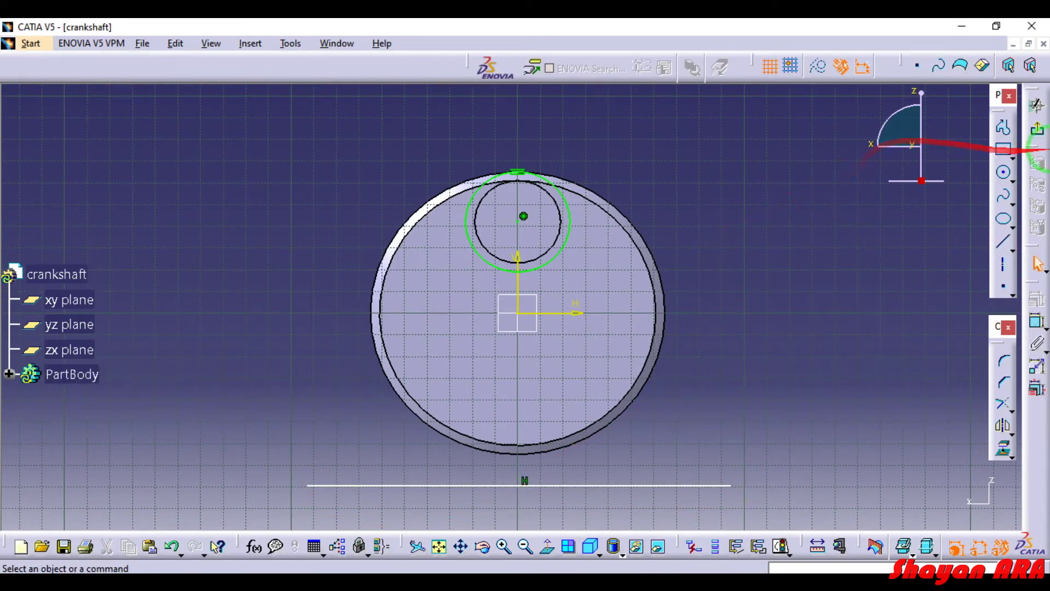
Draw a slanted line from above the disc's rim, past the crankpin circle, down to the horizontal line.
{"action": "left_click", "coordinate": [1010, 250]}
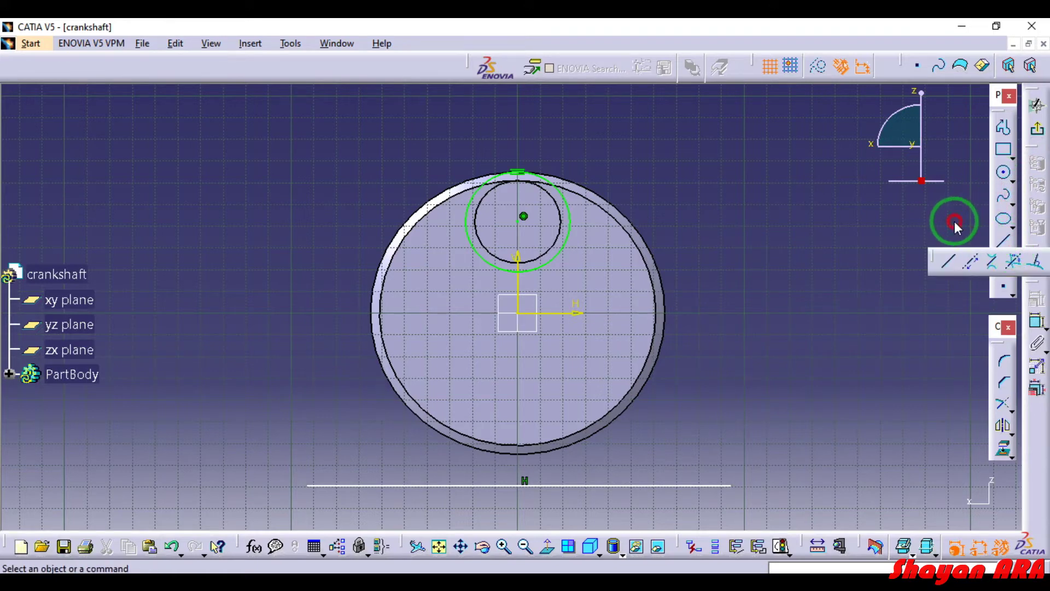
{"action": "left_click", "coordinate": [1002, 241]}
{"action": "left_click", "coordinate": [556, 146]}
{"action": "left_click", "coordinate": [662, 484]}
{"action": "left_click", "coordinate": [762, 335]}
Make the slanted line tangent to the circle drawn around the crankpin.
{"action": "left_click", "coordinate": [578, 224]}
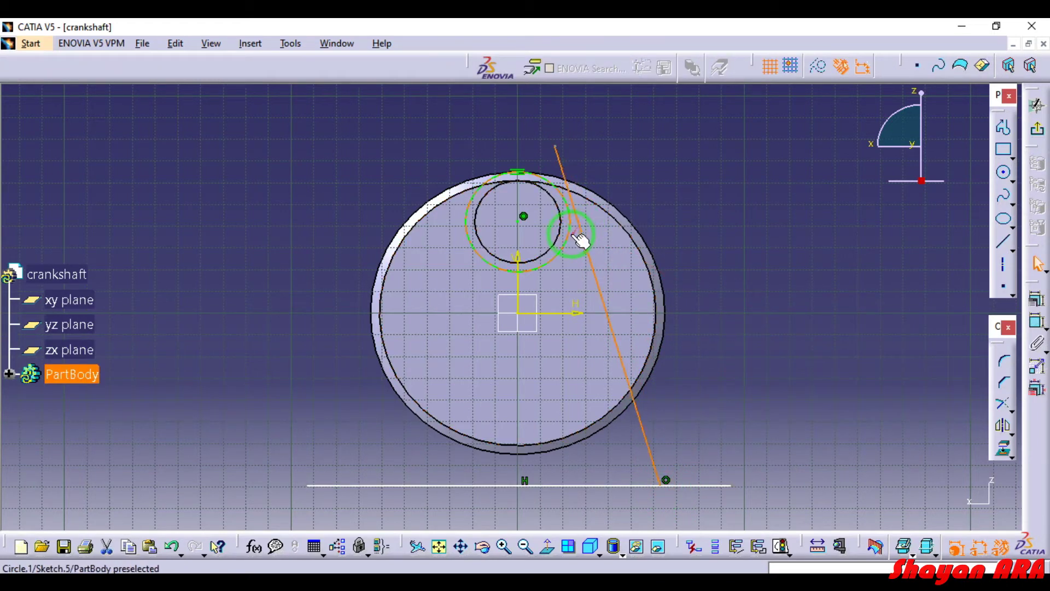
{"action": "left_click", "coordinate": [1036, 301]}
{"action": "left_click", "coordinate": [965, 394]}
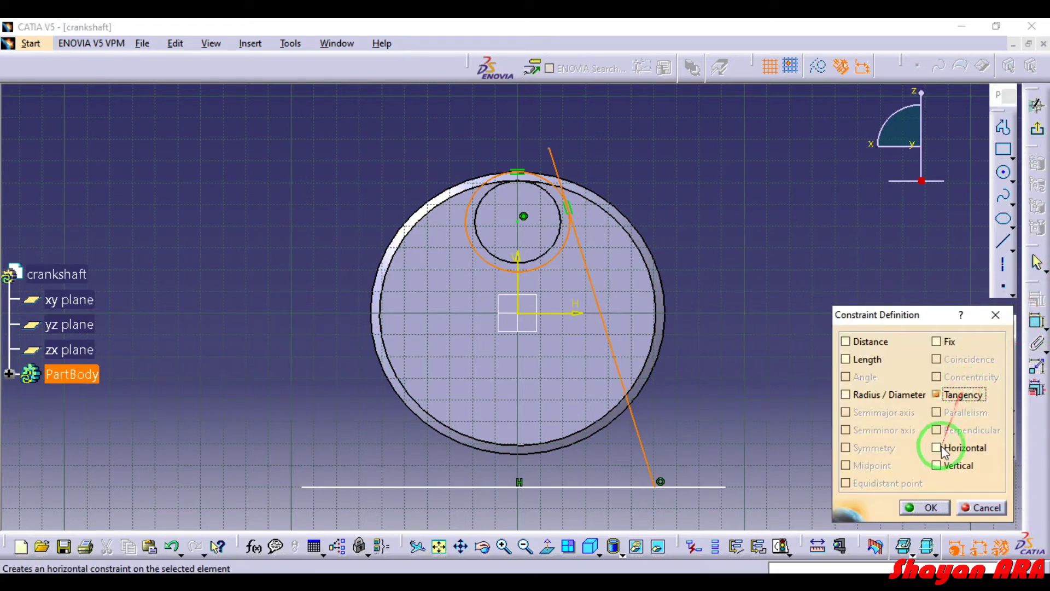
{"action": "left_click", "coordinate": [932, 507]}
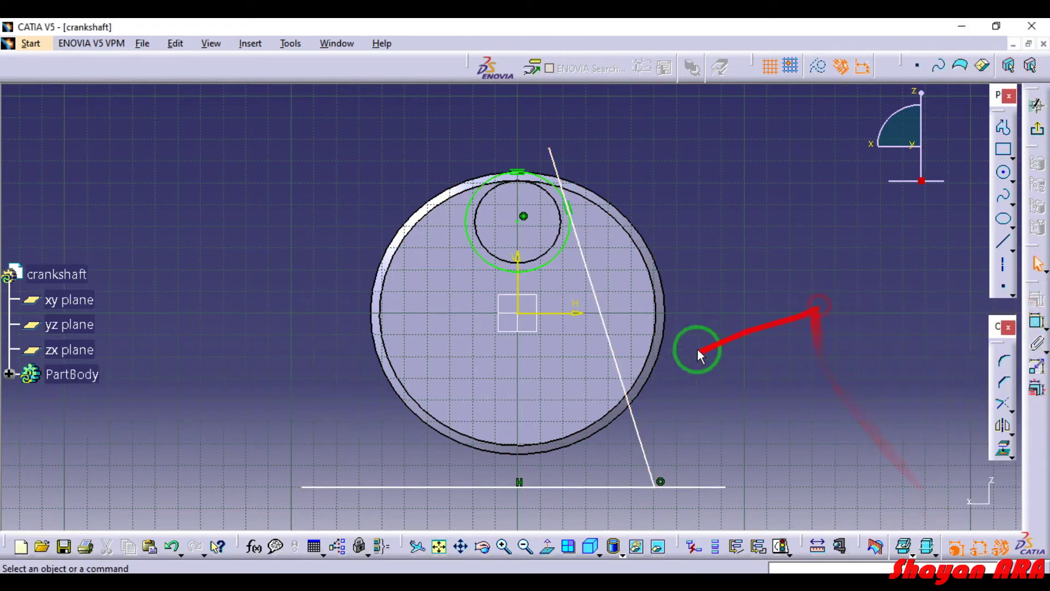
Mirror the slanted line about the vertical sketch axis.
{"action": "left_click", "coordinate": [641, 433]}
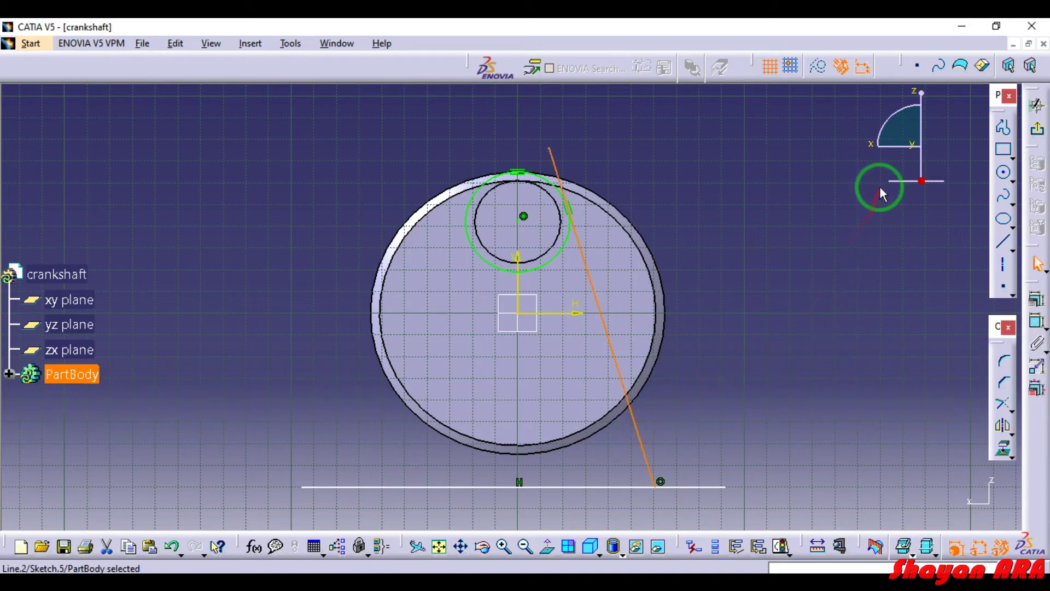
{"action": "left_click", "coordinate": [1004, 426]}
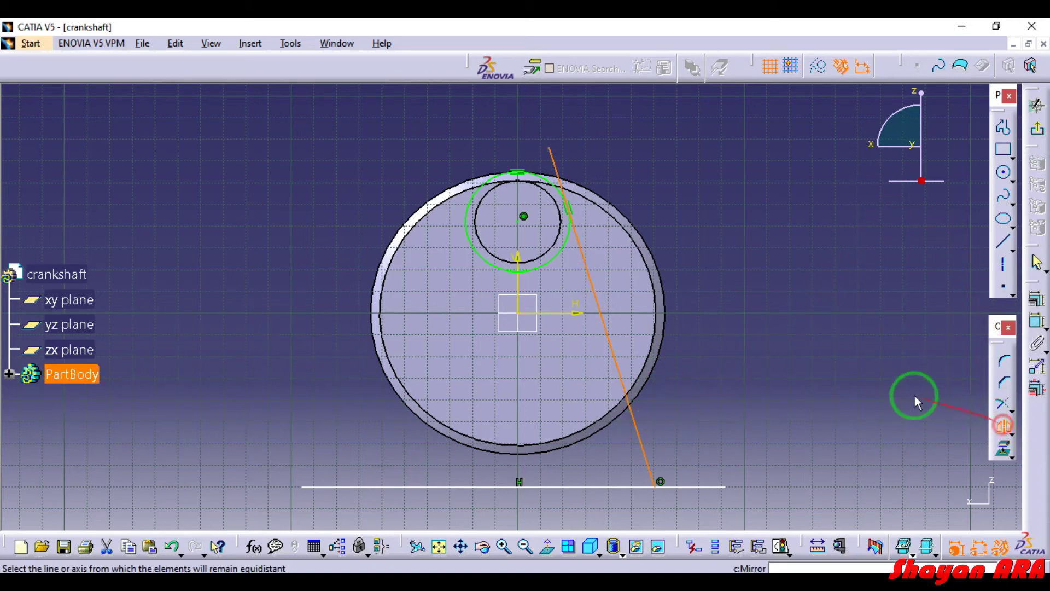
{"action": "left_click", "coordinate": [522, 287]}
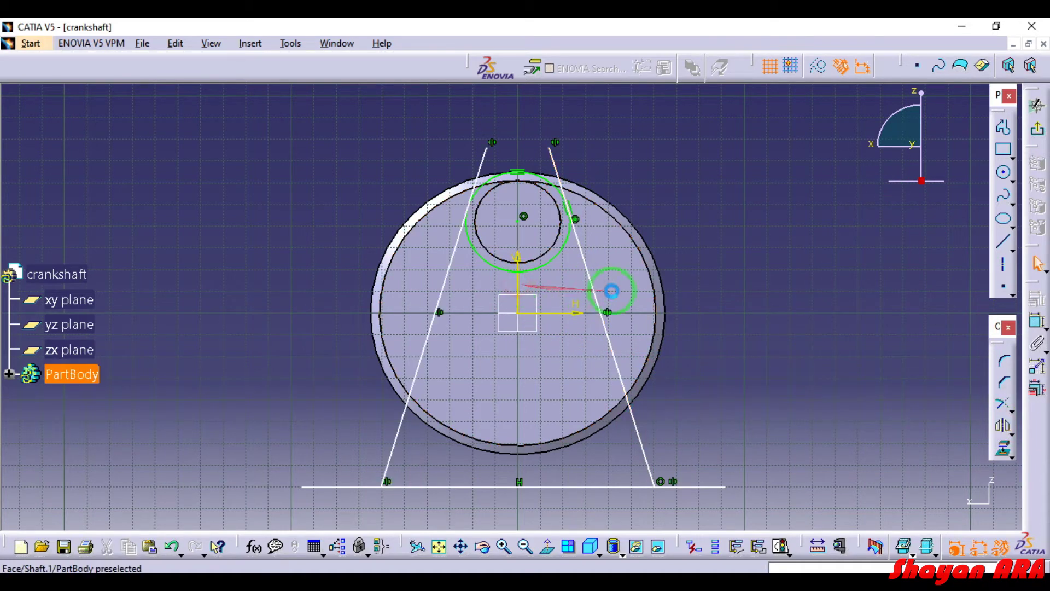
Dimension the angle between the two slanted lines, placing the dimension just above the horizontal line.
{"action": "left_click", "coordinate": [606, 348]}
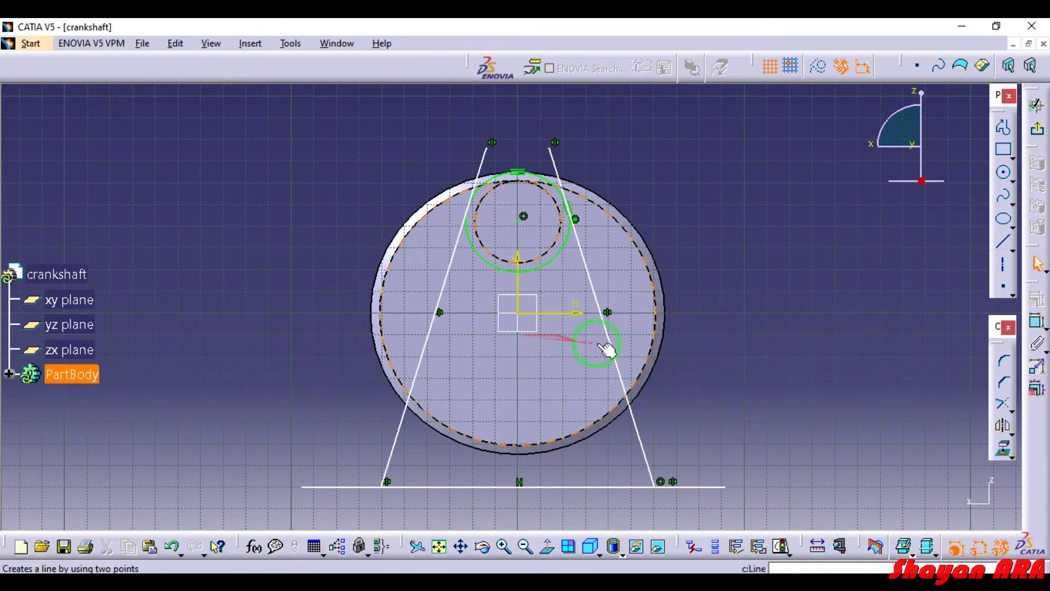
{"action": "left_click", "coordinate": [619, 351]}
{"action": "left_click", "coordinate": [428, 336], "text": "ctrl"}
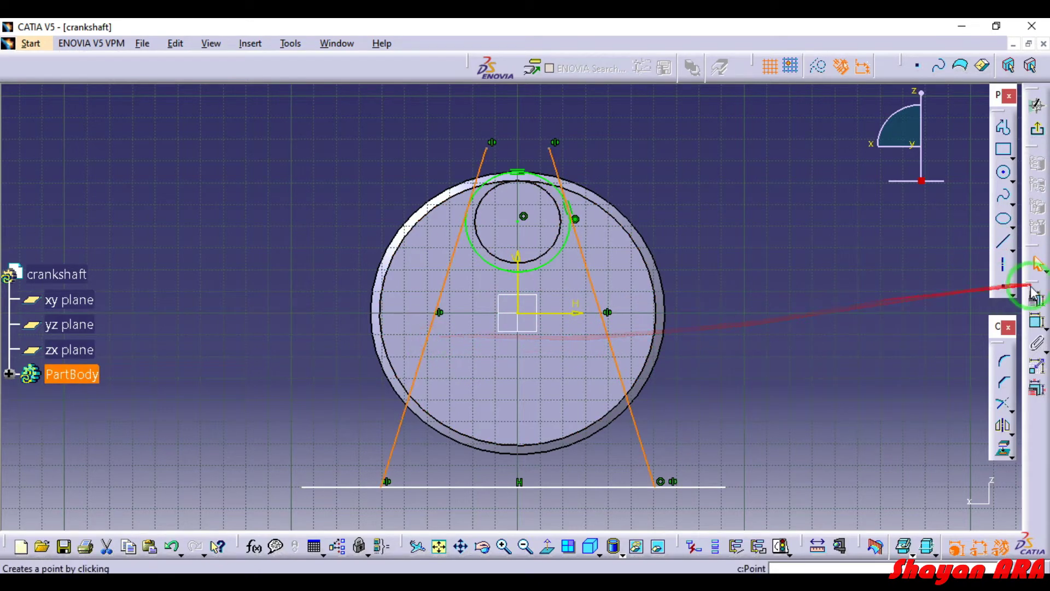
{"action": "left_click", "coordinate": [1036, 304]}
{"action": "left_click", "coordinate": [993, 314]}
{"action": "left_click", "coordinate": [1038, 321]}
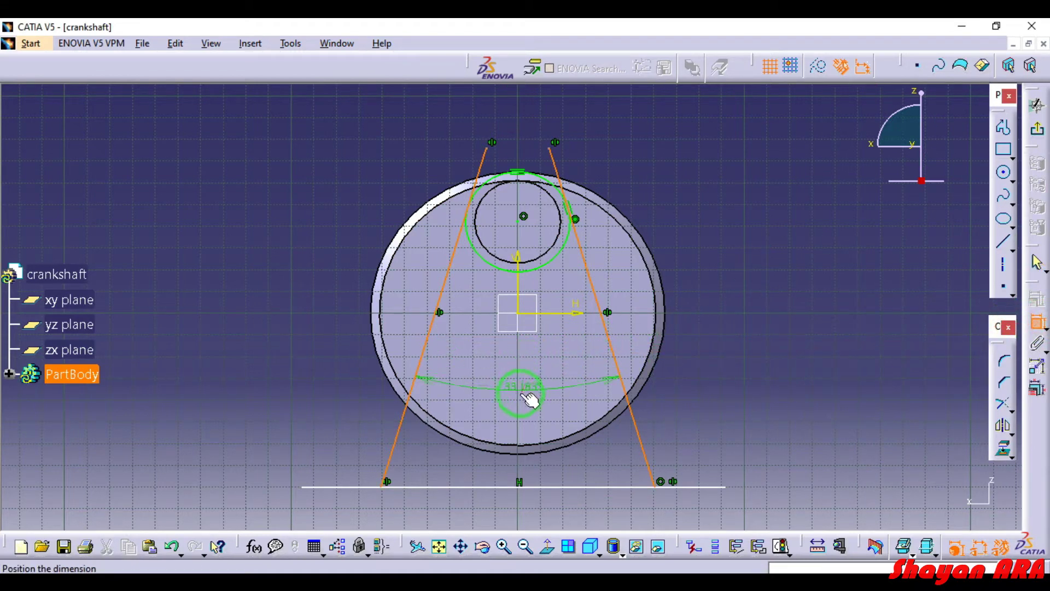
{"action": "left_click", "coordinate": [606, 461]}
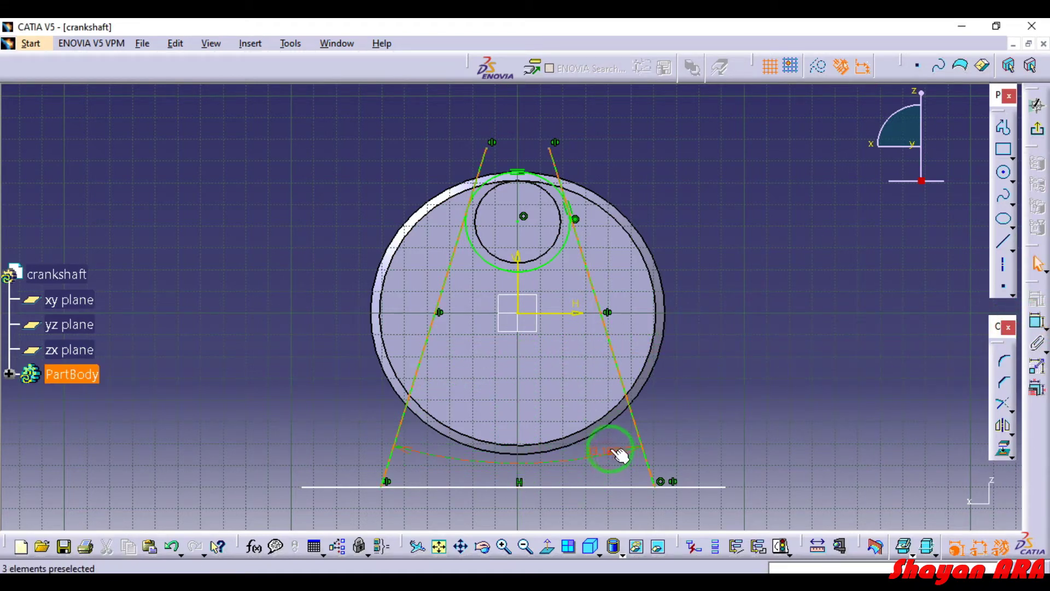
Set the angle between the slanted lines to 35 degrees and move the horizontal line up closer to the disc.
{"action": "double_click", "coordinate": [610, 455]}
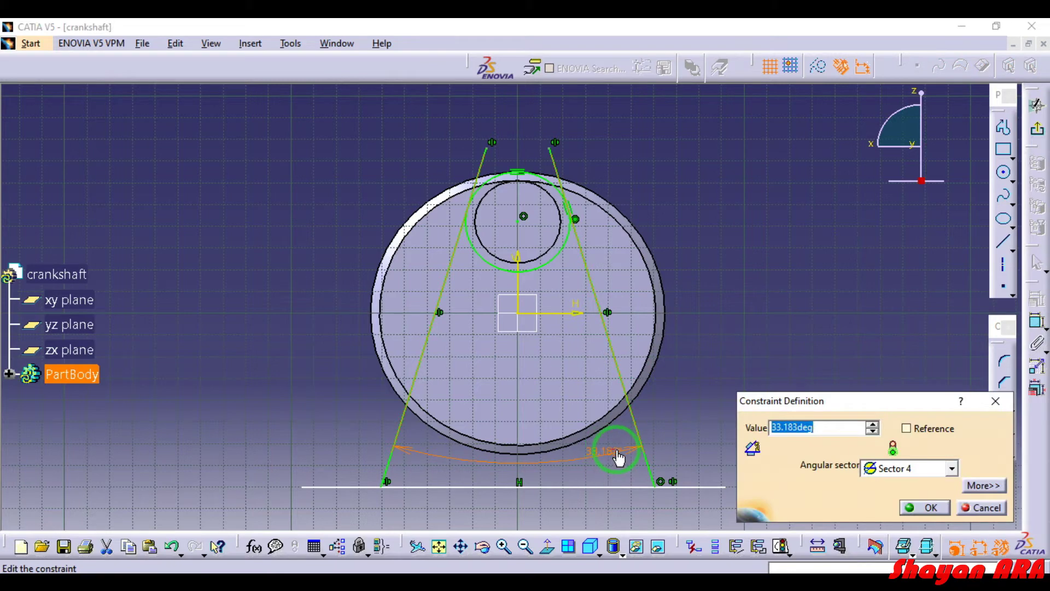
{"action": "left_click", "coordinate": [925, 506]}
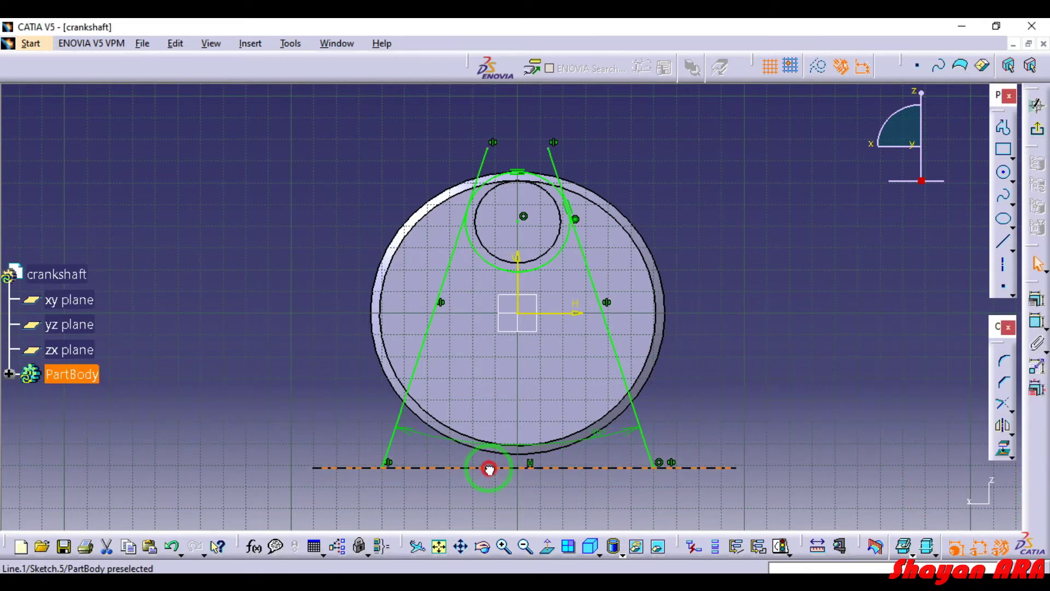
{"action": "left_click", "coordinate": [489, 469]}
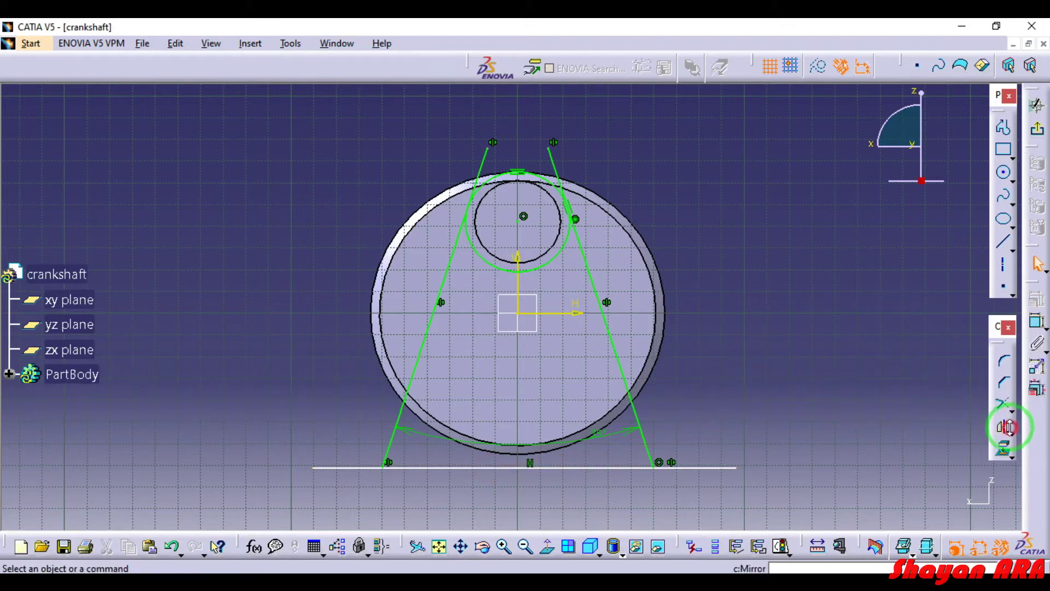
Quick-trim the circle's lower arc, the overhanging ends of the horizontal line and the slanted lines' upper ends to leave a closed web profile.
{"action": "left_click", "coordinate": [1011, 432]}
{"action": "left_click", "coordinate": [1011, 411]}
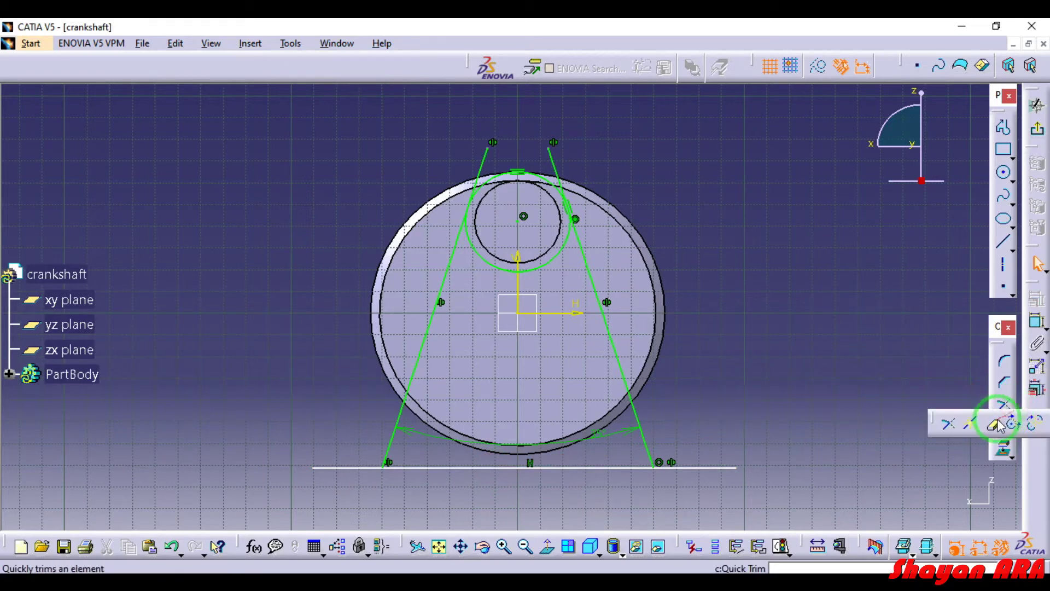
{"action": "left_click", "coordinate": [992, 423]}
{"action": "left_click", "coordinate": [527, 274]}
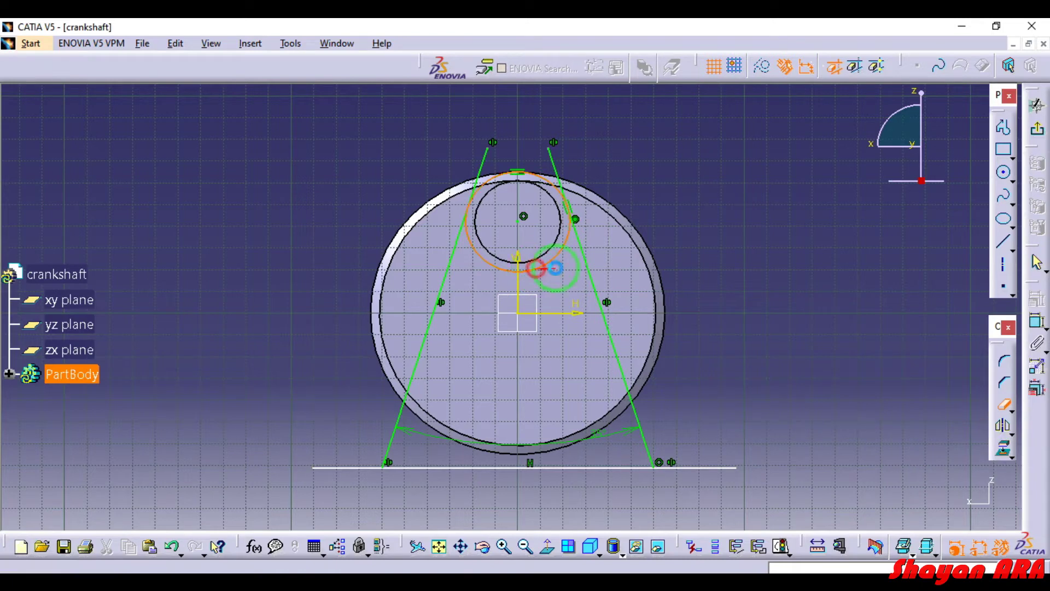
{"action": "left_click", "coordinate": [1003, 403]}
{"action": "left_click", "coordinate": [675, 468]}
{"action": "left_click", "coordinate": [372, 467]}
{"action": "left_click", "coordinate": [484, 169]}
{"action": "left_click", "coordinate": [552, 157]}
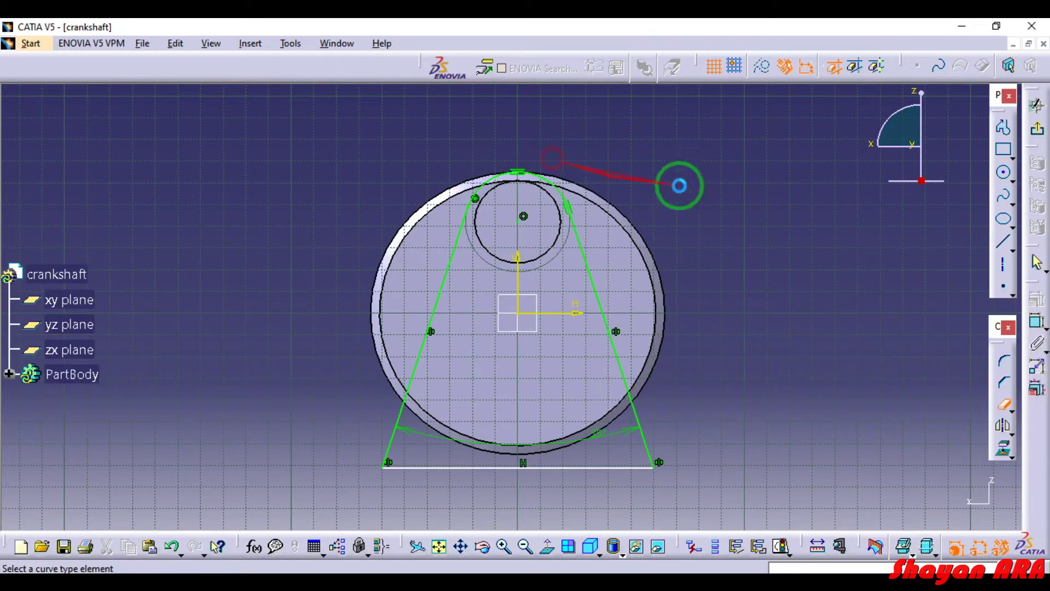
Exit the sketch and pocket the disc 20 mm deep with the side reversed, removing the material outside the profile.
{"action": "left_click", "coordinate": [1034, 130]}
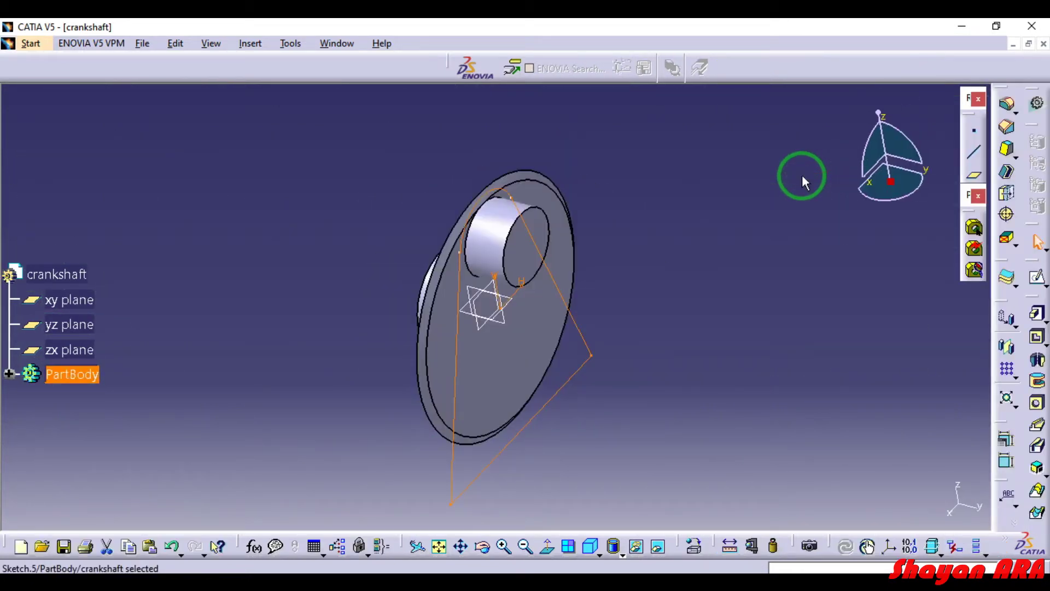
{"action": "left_click", "coordinate": [1036, 340]}
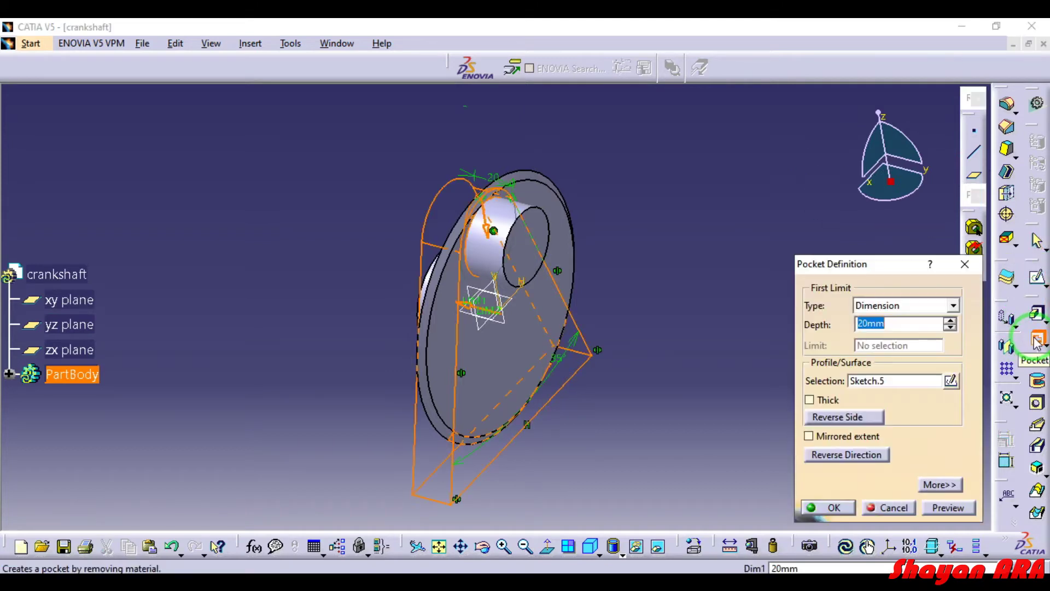
{"action": "left_click", "coordinate": [832, 417]}
{"action": "left_click", "coordinate": [950, 508]}
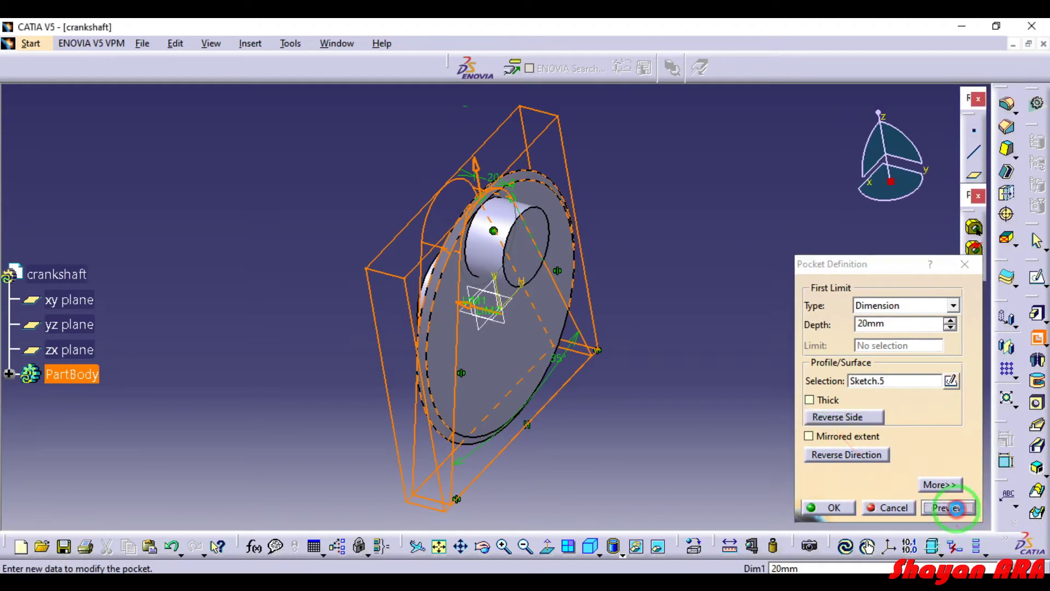
{"action": "left_click", "coordinate": [831, 499]}
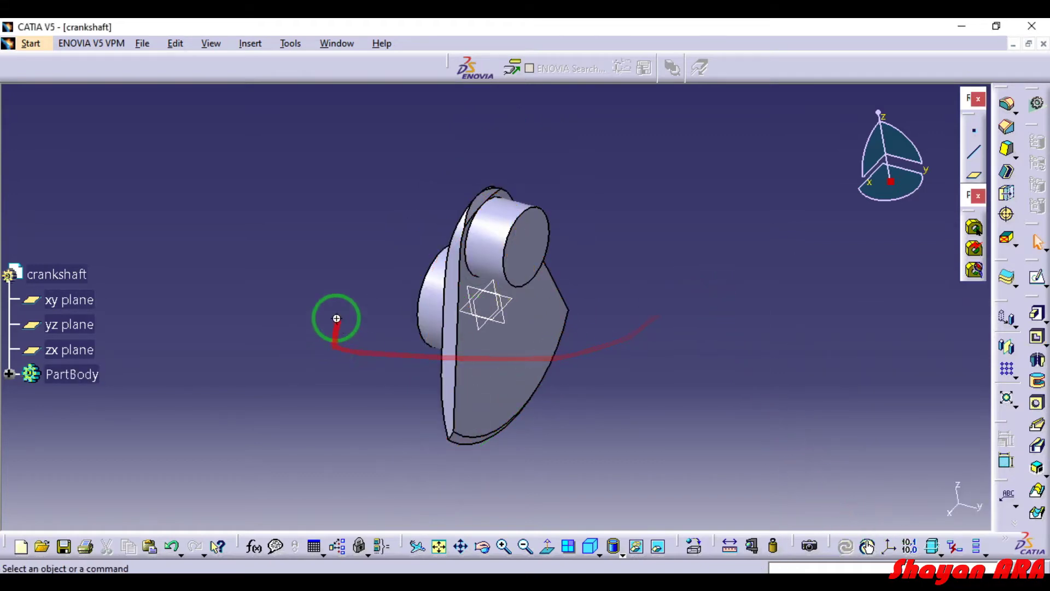
Try to mirror the web-shaping pocket about the crankpin's free end face.
{"action": "middle_click_drag", "start_coordinate": [339, 331], "coordinate": [410, 379]}
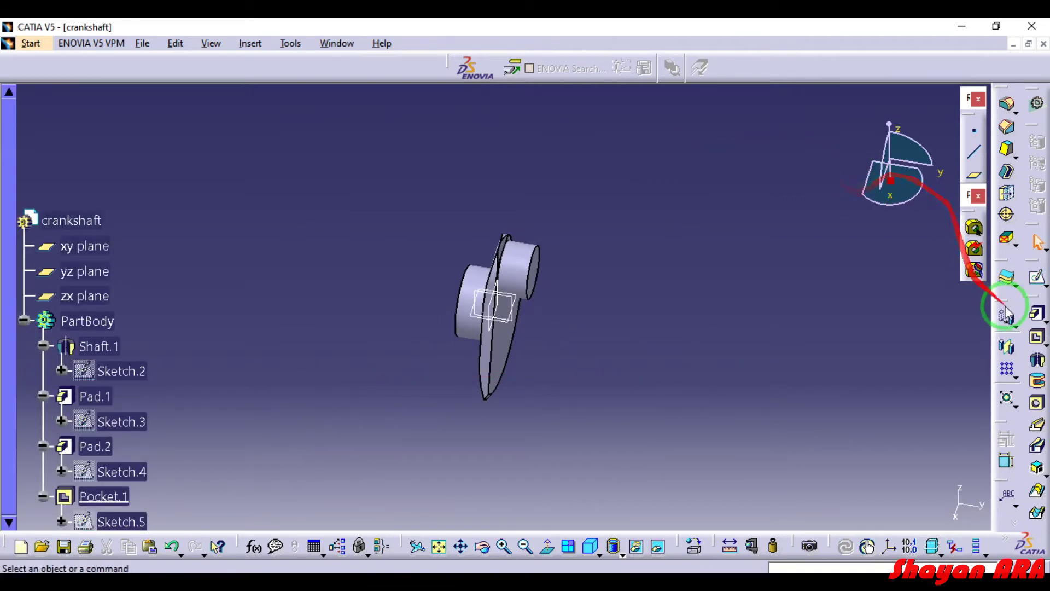
{"action": "left_click", "coordinate": [1007, 347]}
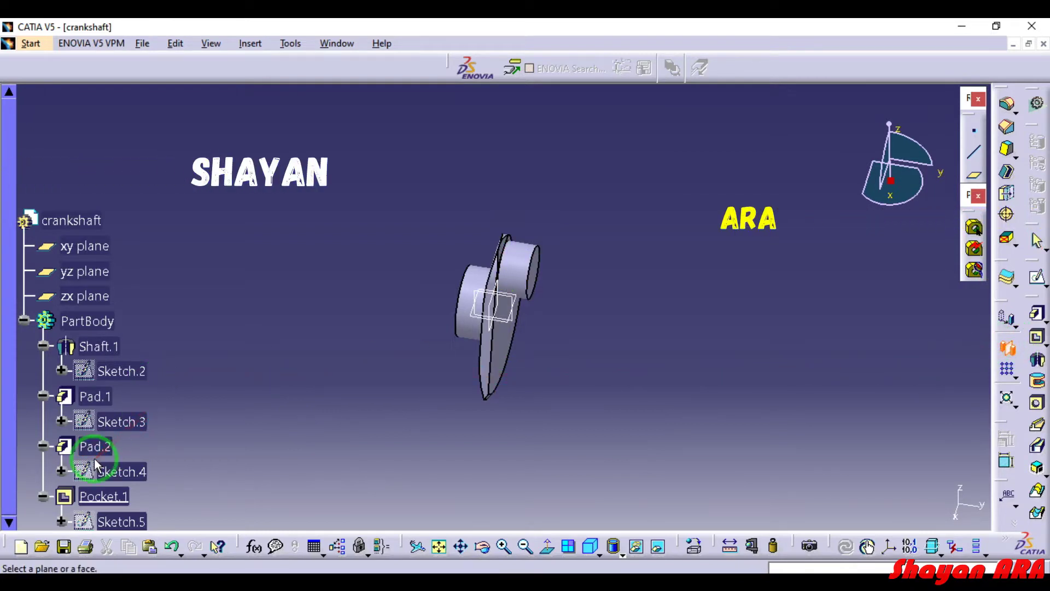
{"action": "left_click", "coordinate": [104, 495]}
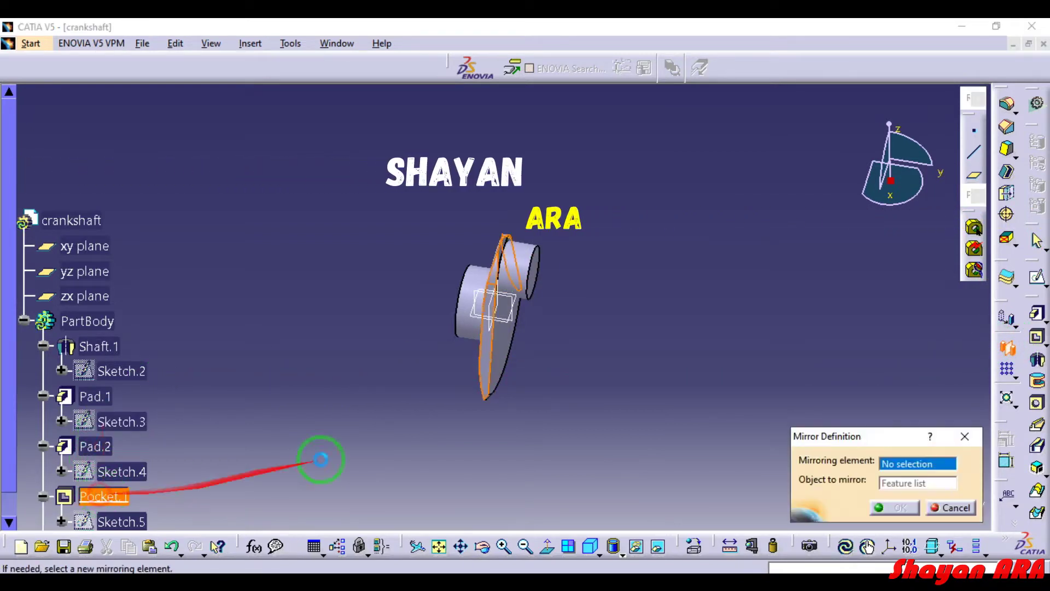
{"action": "left_click", "coordinate": [548, 282]}
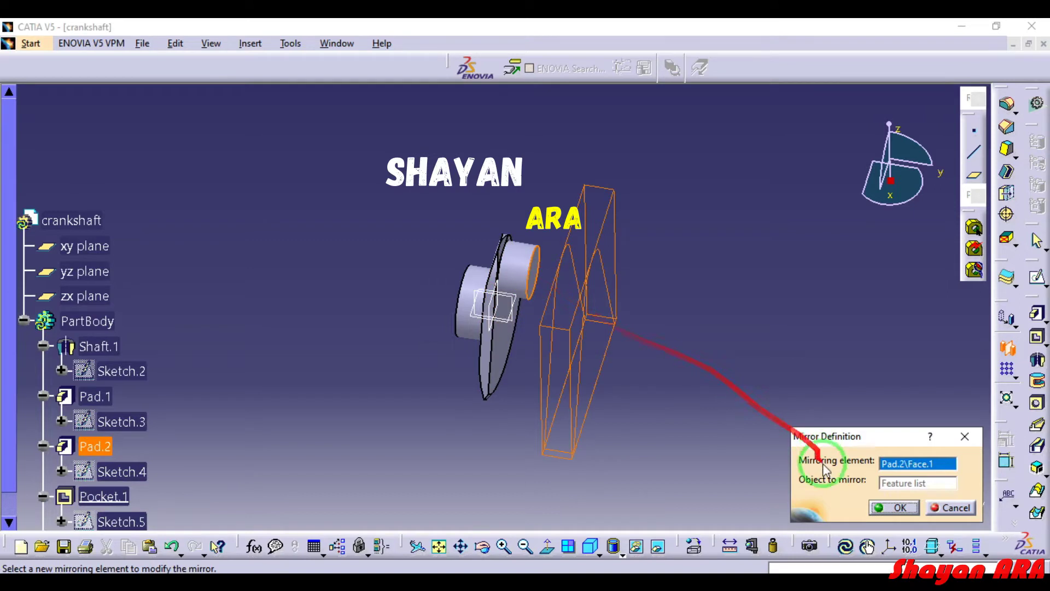
{"action": "left_click", "coordinate": [889, 507]}
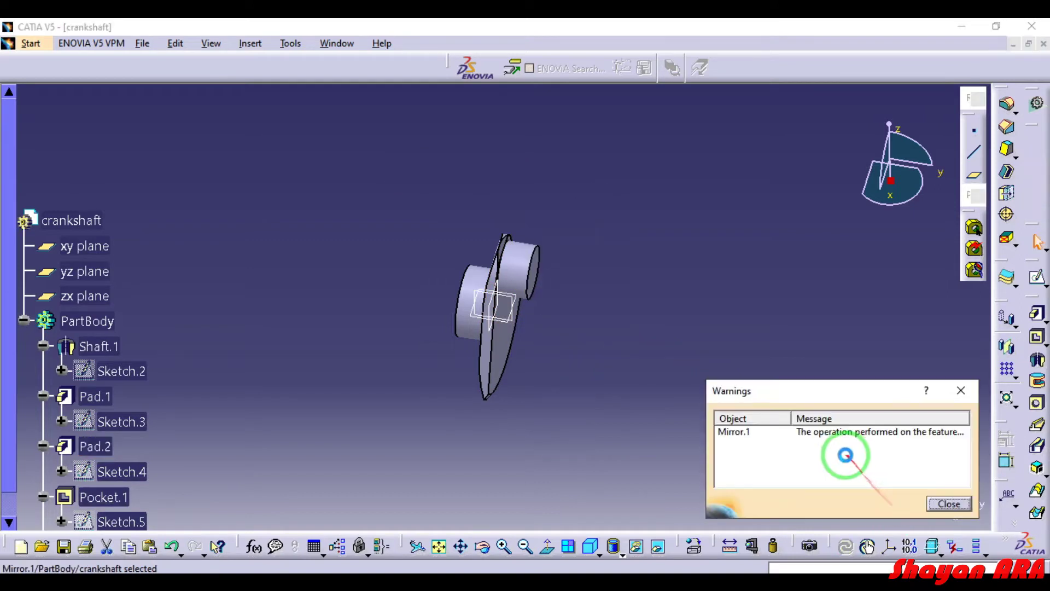
{"action": "left_click", "coordinate": [949, 503]}
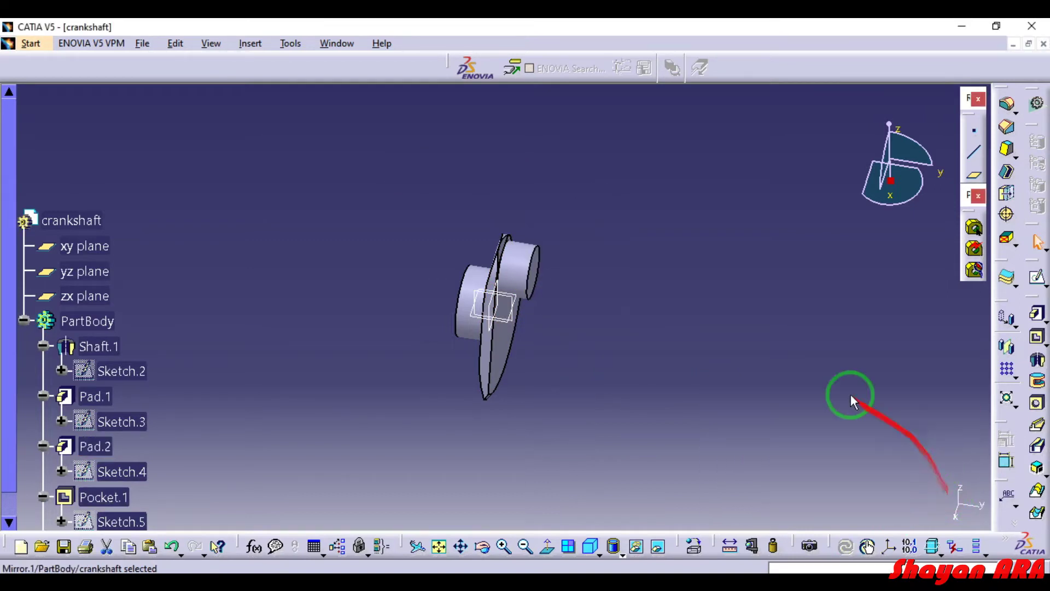
Mirror the revolved disc, Shaft.1, about the crankpin's free end face.
{"action": "left_click", "coordinate": [108, 350]}
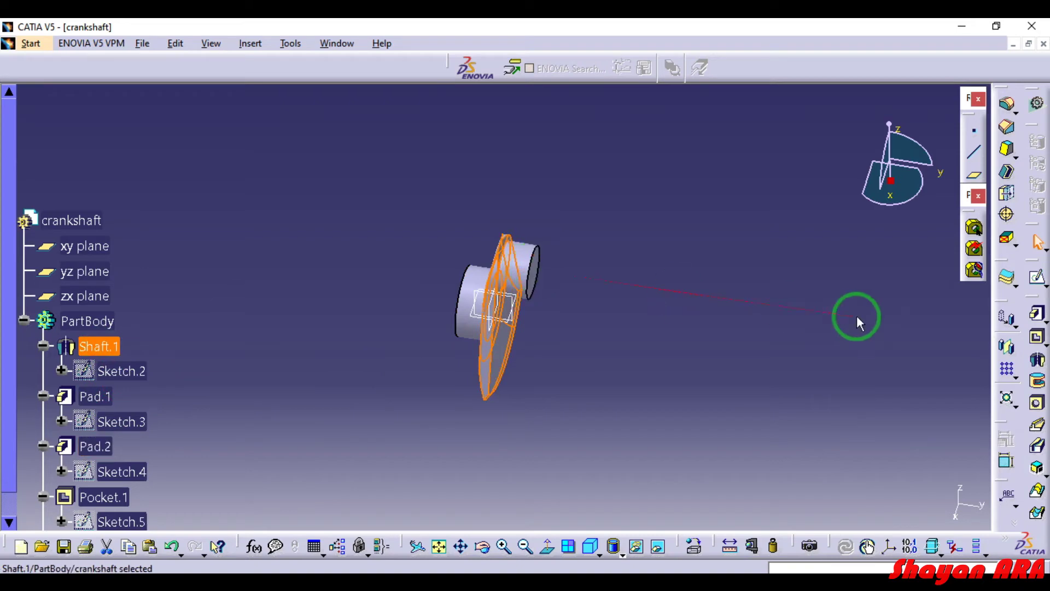
{"action": "left_click", "coordinate": [1007, 347]}
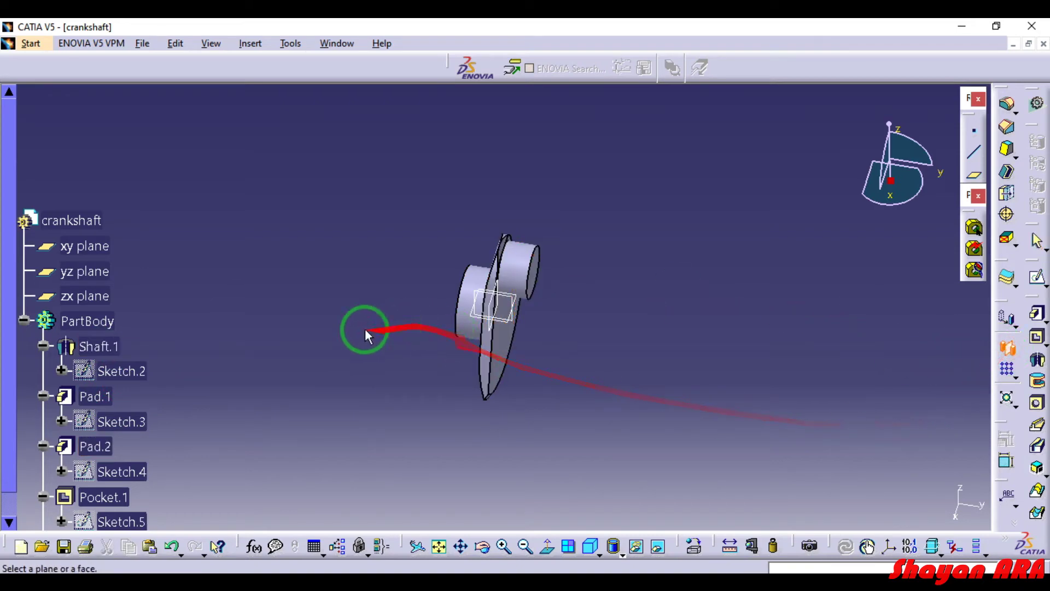
{"action": "left_click", "coordinate": [107, 361]}
{"action": "left_click", "coordinate": [567, 352]}
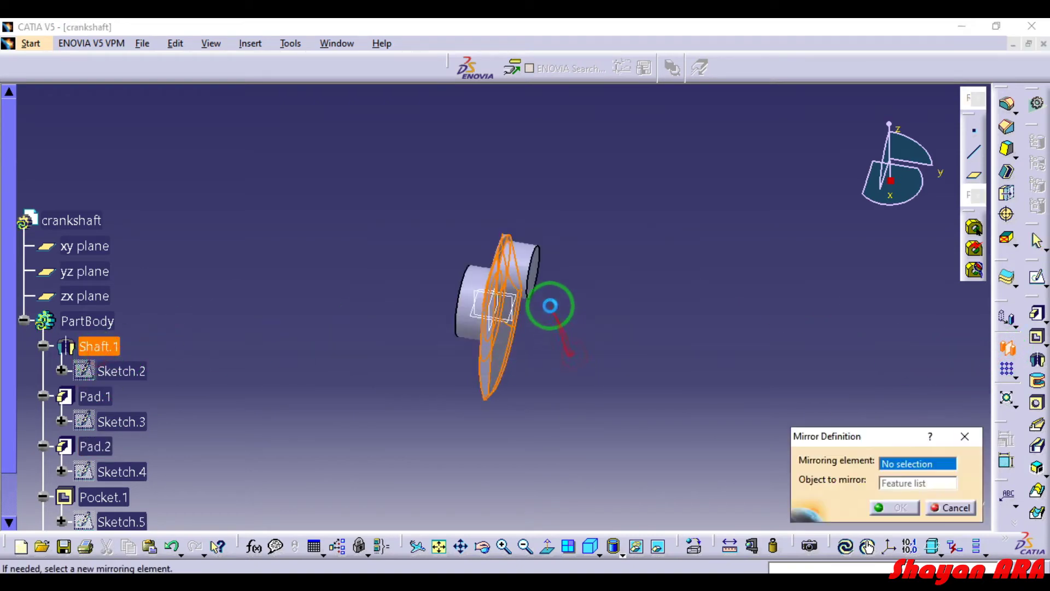
{"action": "left_click", "coordinate": [538, 274]}
{"action": "left_click", "coordinate": [893, 508]}
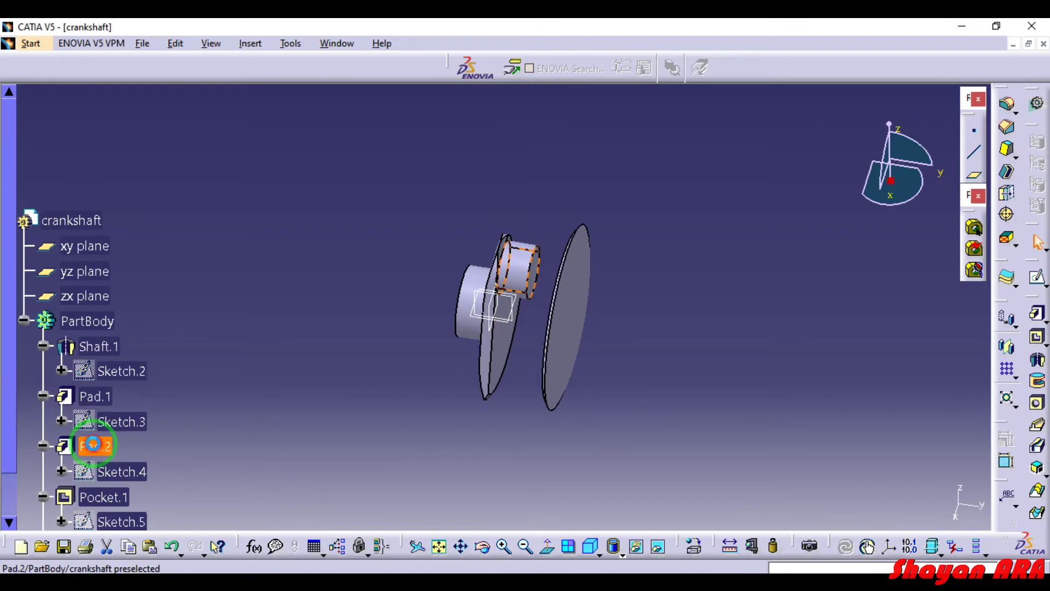
Mirror the crankpin, Pad.2, about its own free end face.
{"action": "left_click", "coordinate": [1006, 347]}
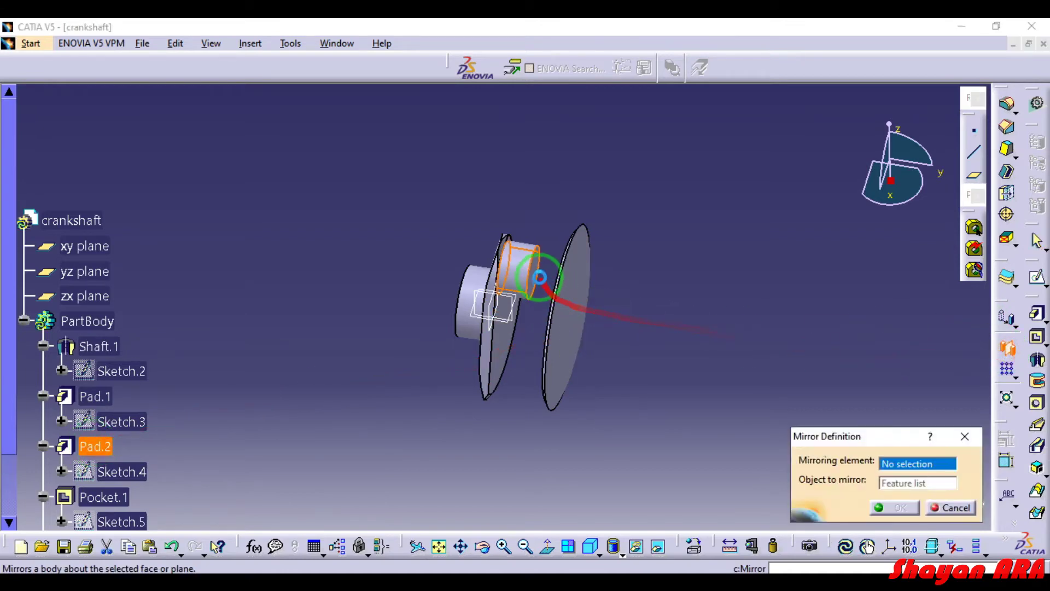
{"action": "left_click", "coordinate": [544, 274]}
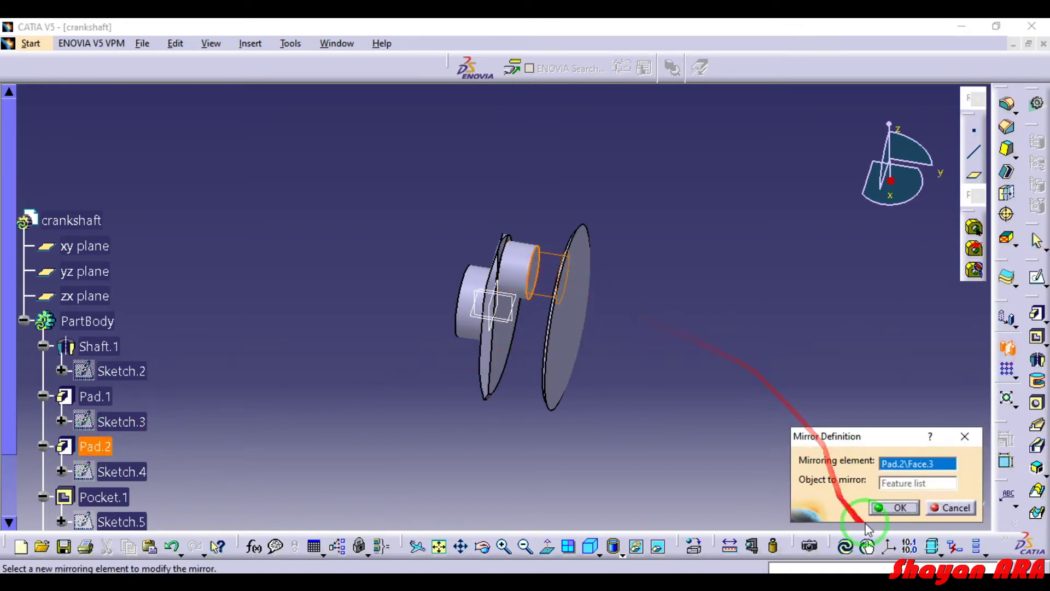
{"action": "left_click", "coordinate": [897, 507]}
{"action": "left_click", "coordinate": [101, 497]}
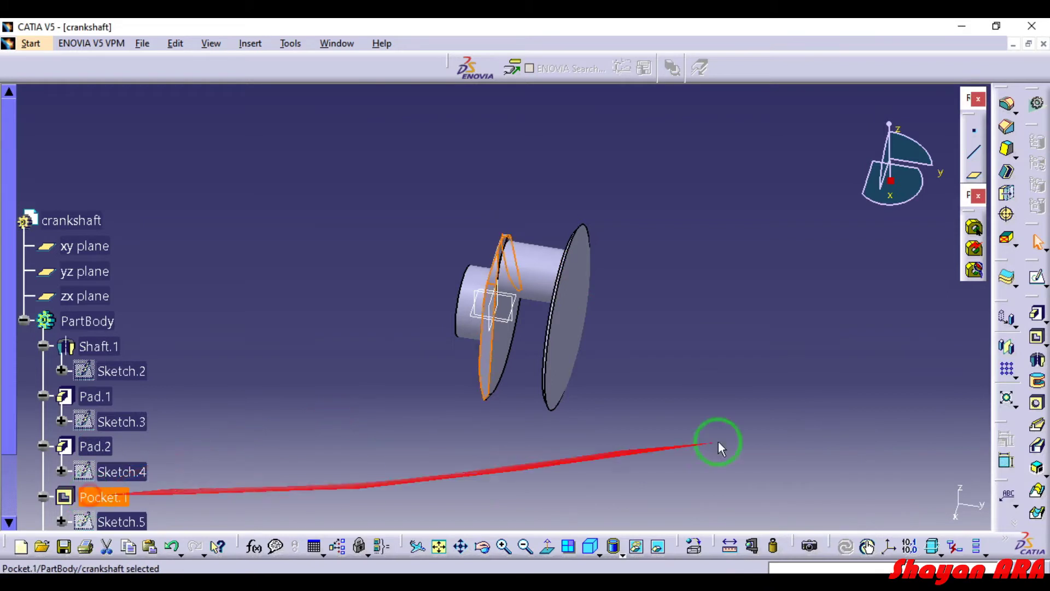
{"action": "left_click", "coordinate": [1007, 347]}
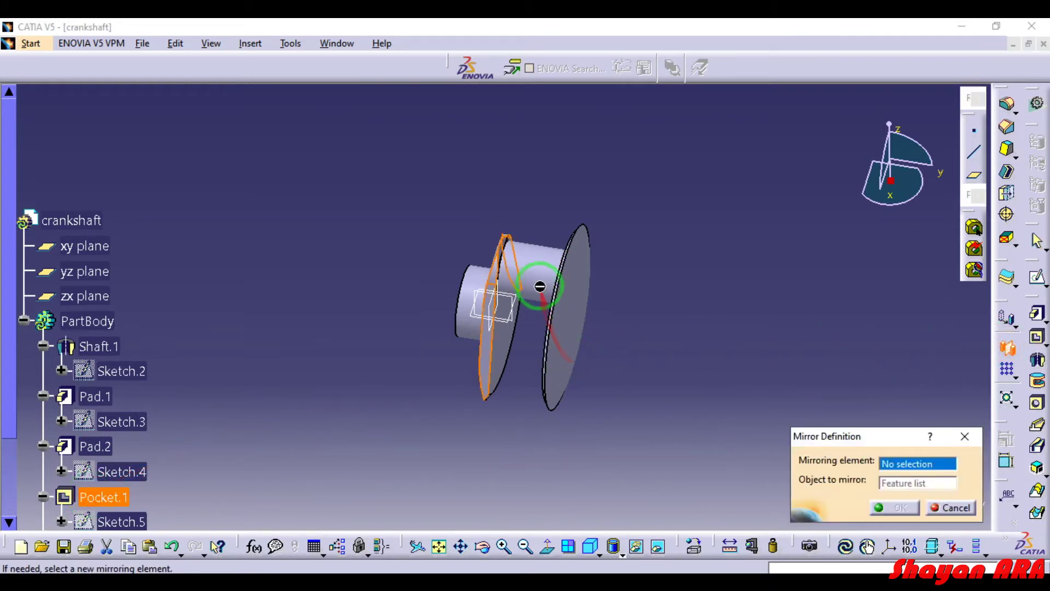
{"action": "left_click", "coordinate": [945, 504]}
{"action": "left_click", "coordinate": [742, 400]}
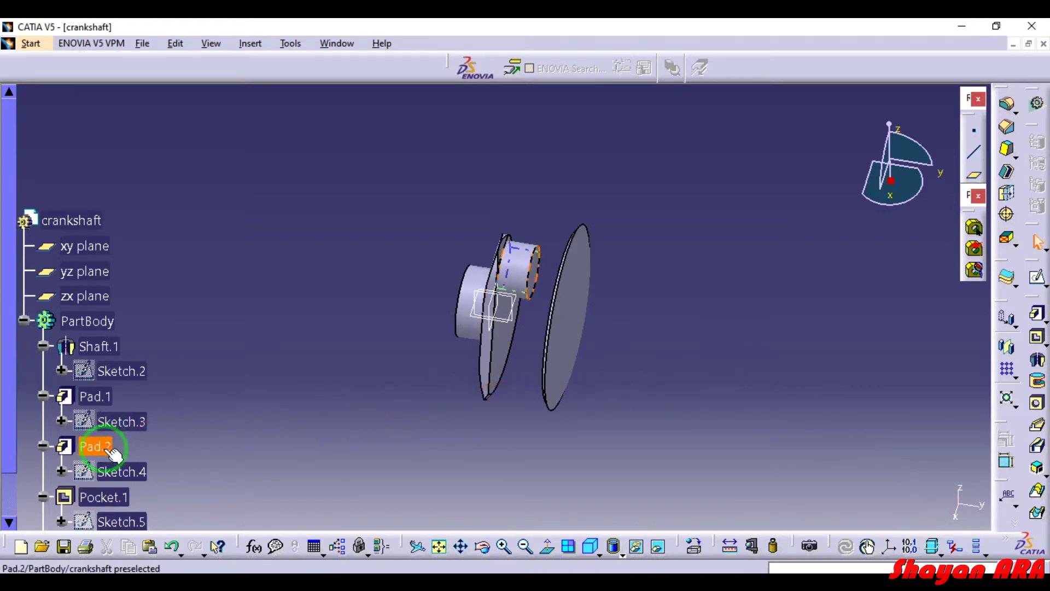
Mirror the web-shaping pocket, Pocket.1, about the crankpin's free end face to shape the mirrored disc.
{"action": "left_click", "coordinate": [102, 497]}
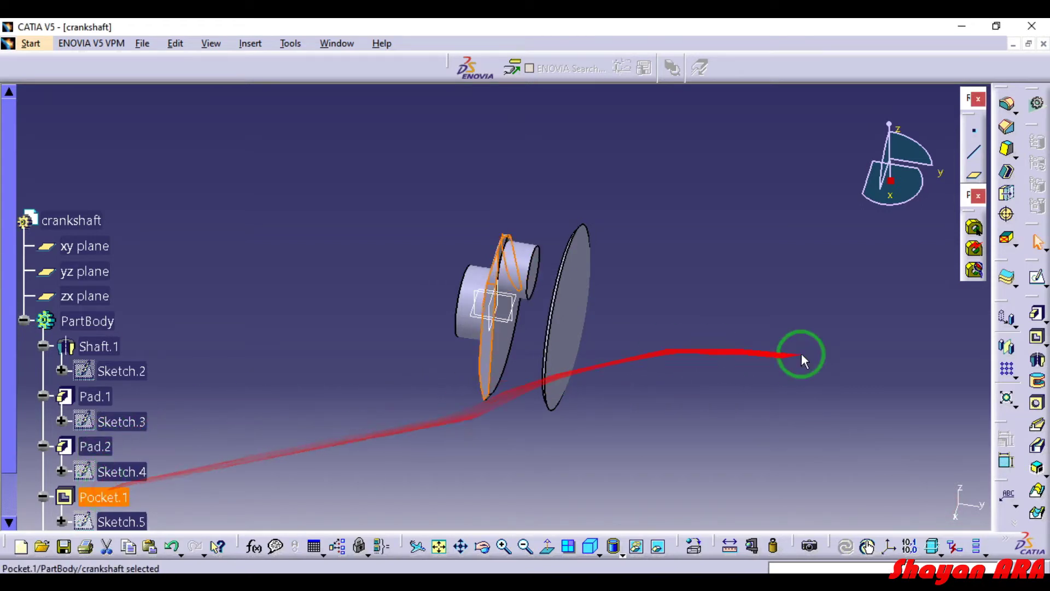
{"action": "left_click", "coordinate": [1008, 349]}
{"action": "left_click", "coordinate": [536, 272]}
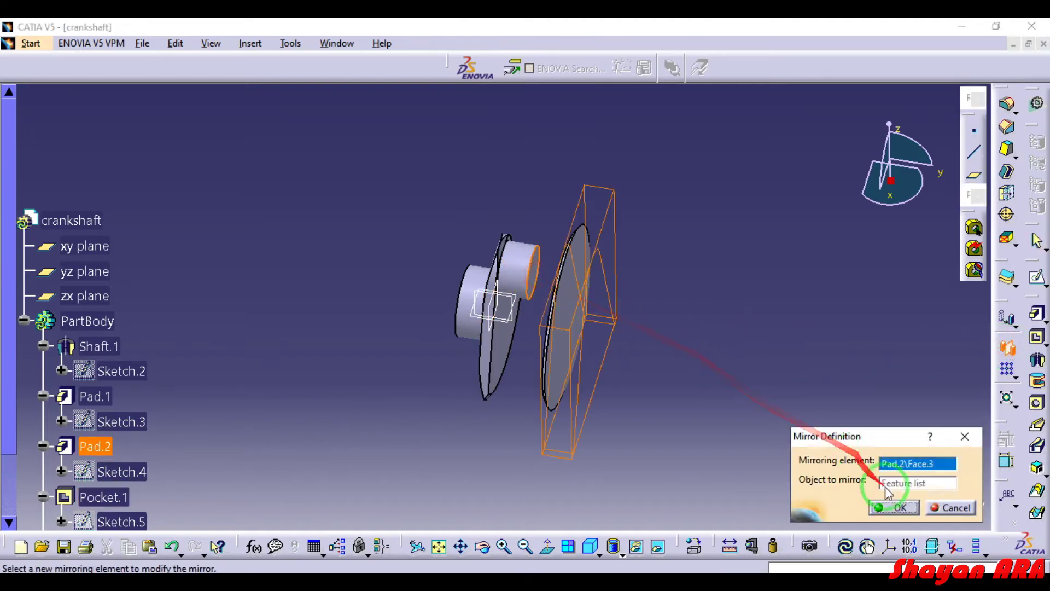
{"action": "left_click", "coordinate": [894, 508]}
{"action": "left_click", "coordinate": [400, 421]}
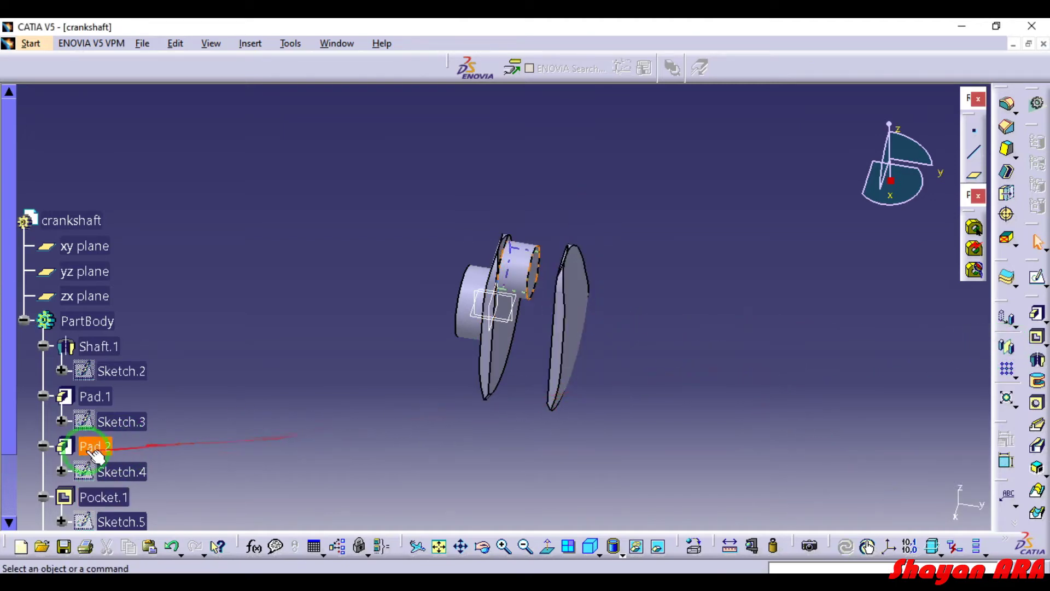
Mirror the crankpin, Pad.2, about its free end face so that it reaches the opposite web.
{"action": "left_click", "coordinate": [87, 456]}
{"action": "left_click", "coordinate": [1008, 348]}
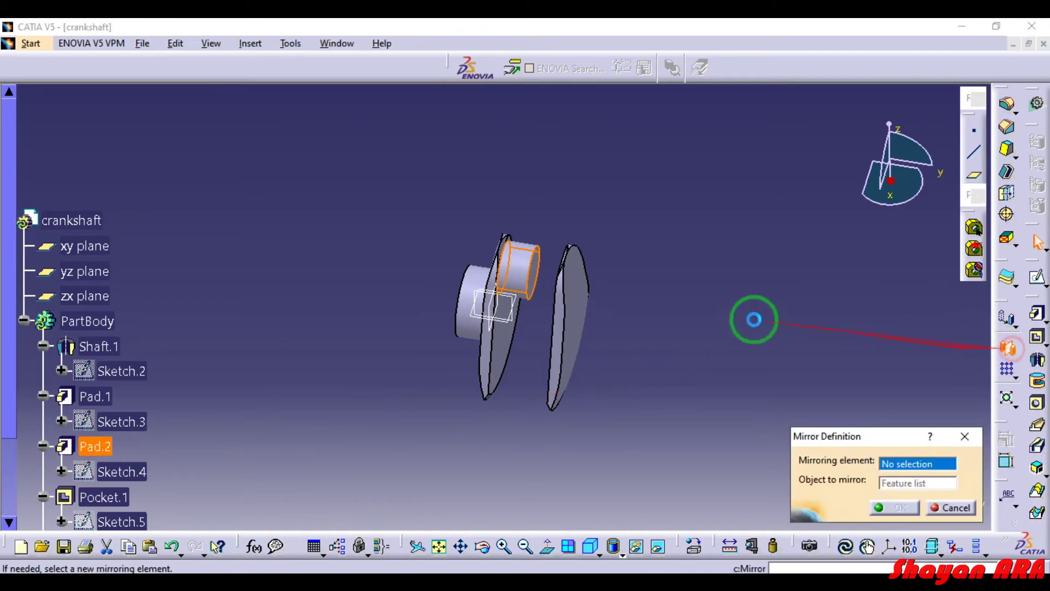
{"action": "left_click", "coordinate": [546, 279]}
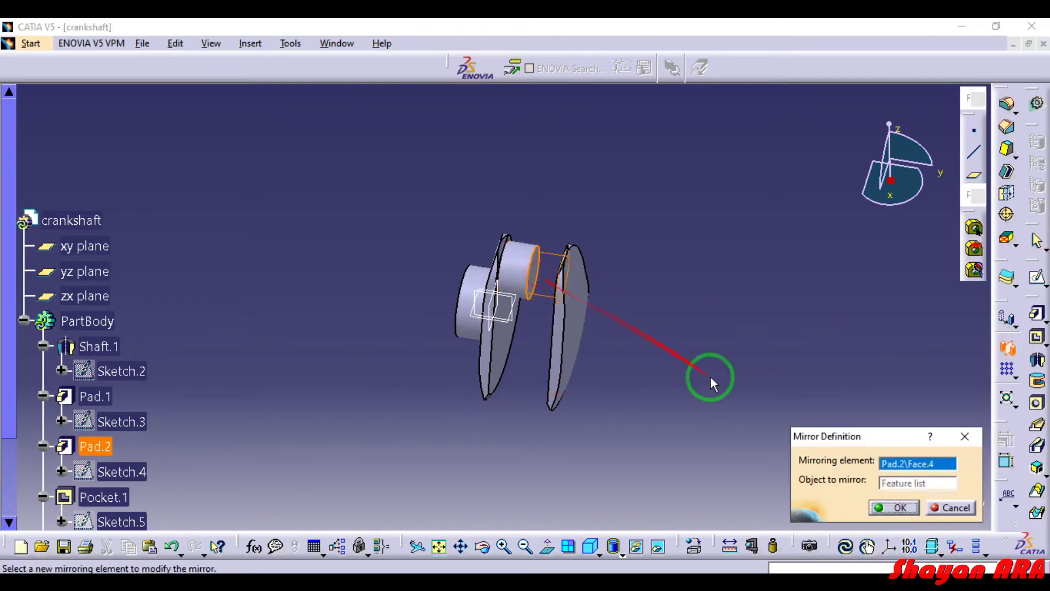
{"action": "left_click", "coordinate": [881, 506]}
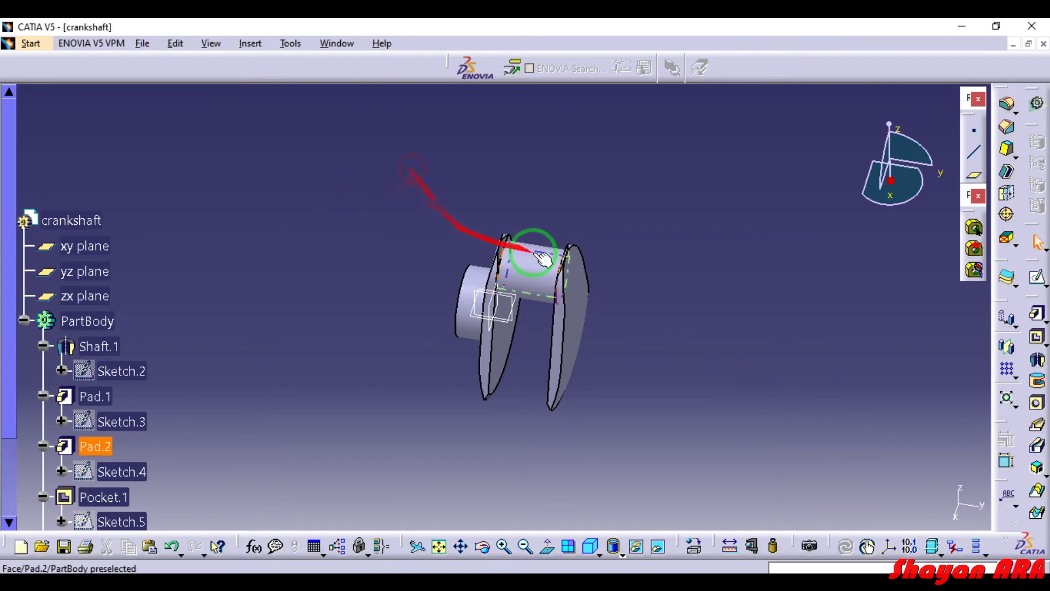
{"action": "scroll", "coordinate": [738, 283], "scroll_direction": "down", "scroll_amount": 2}
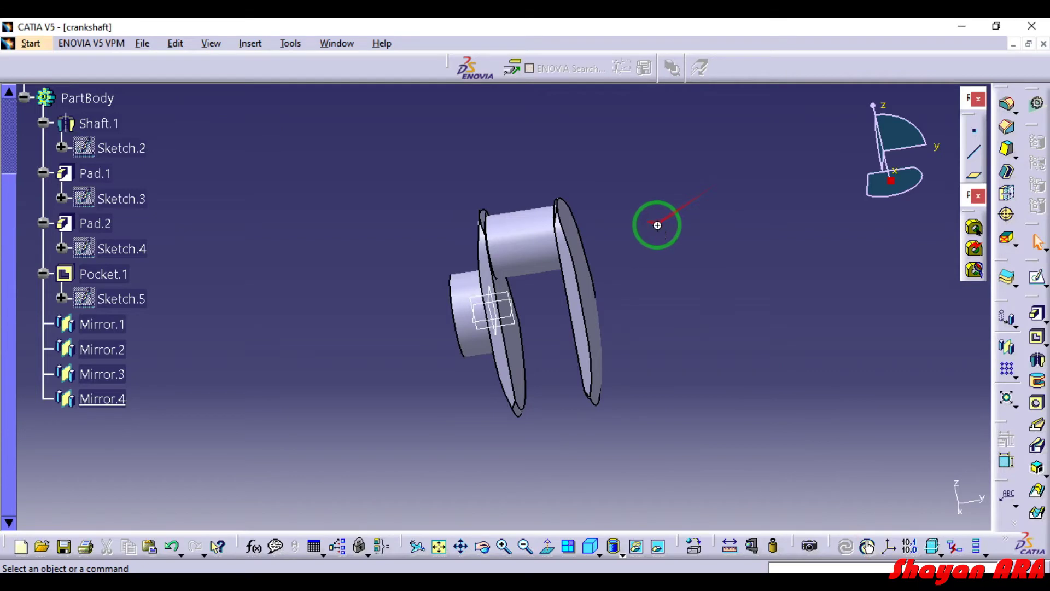
Sketch a circle centred on the origin on the mirrored web's outer face and set its diameter to 60 mm.
{"action": "middle_click_drag", "start_coordinate": [657, 225], "coordinate": [569, 262]}
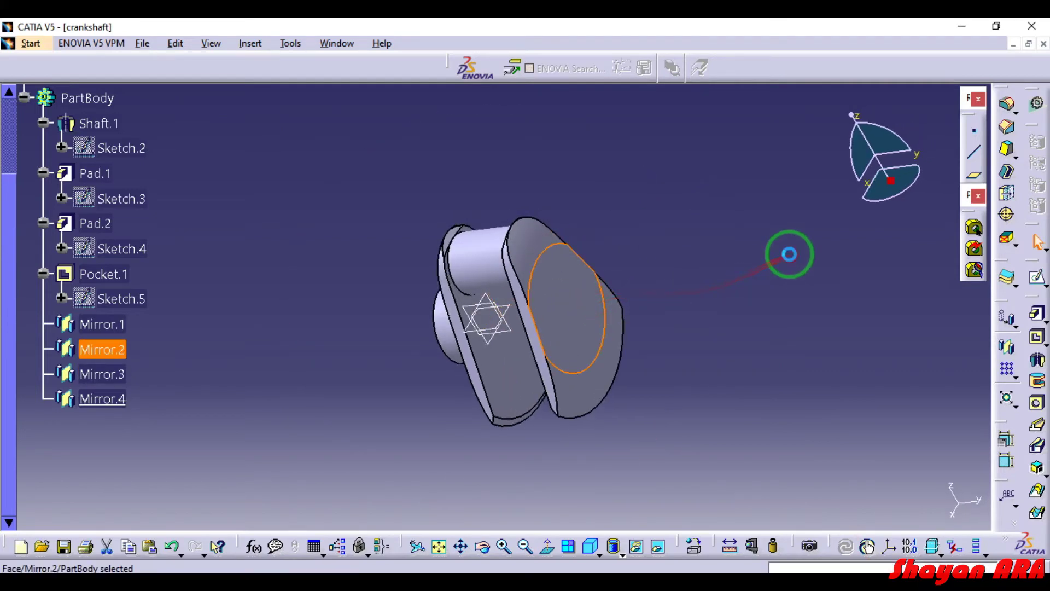
{"action": "left_click", "coordinate": [1033, 272]}
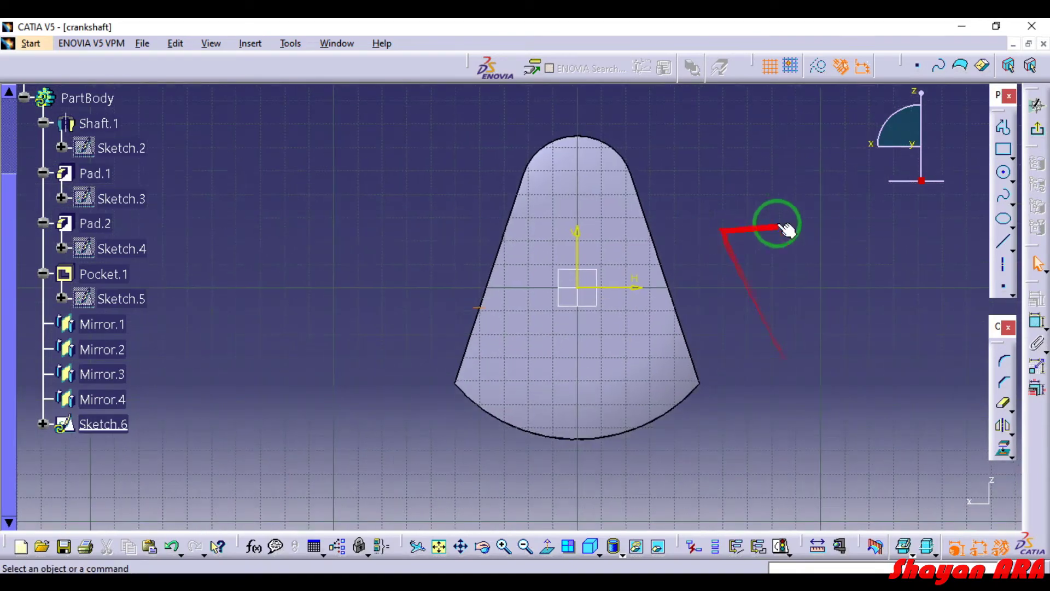
{"action": "left_click", "coordinate": [1003, 173]}
{"action": "left_click", "coordinate": [579, 285]}
{"action": "left_click", "coordinate": [604, 248]}
{"action": "left_click", "coordinate": [1033, 327]}
{"action": "left_click", "coordinate": [851, 278]}
{"action": "double_click", "coordinate": [861, 275]}
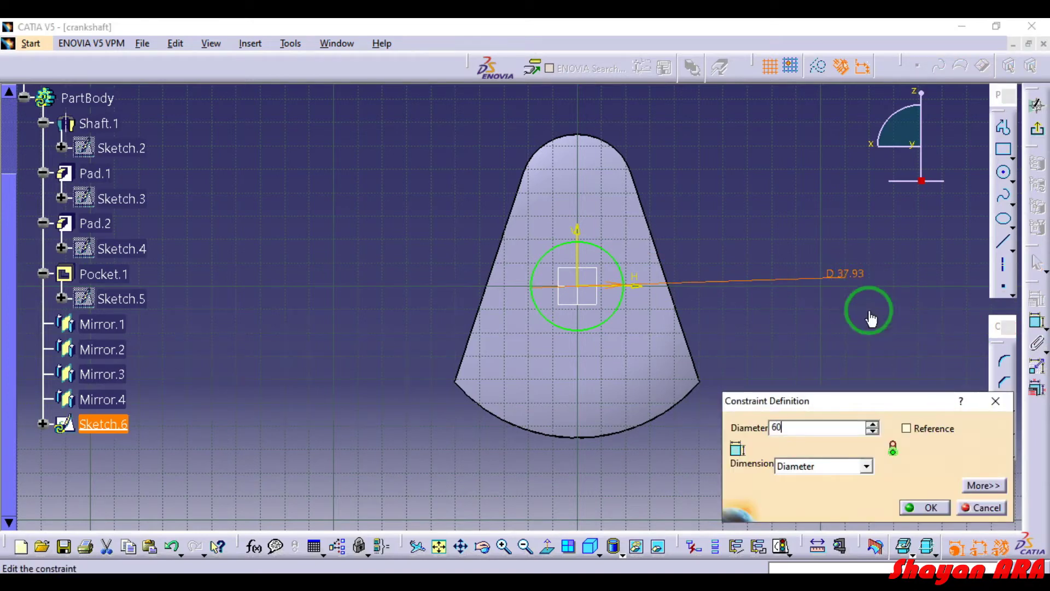
{"action": "left_click", "coordinate": [926, 501]}
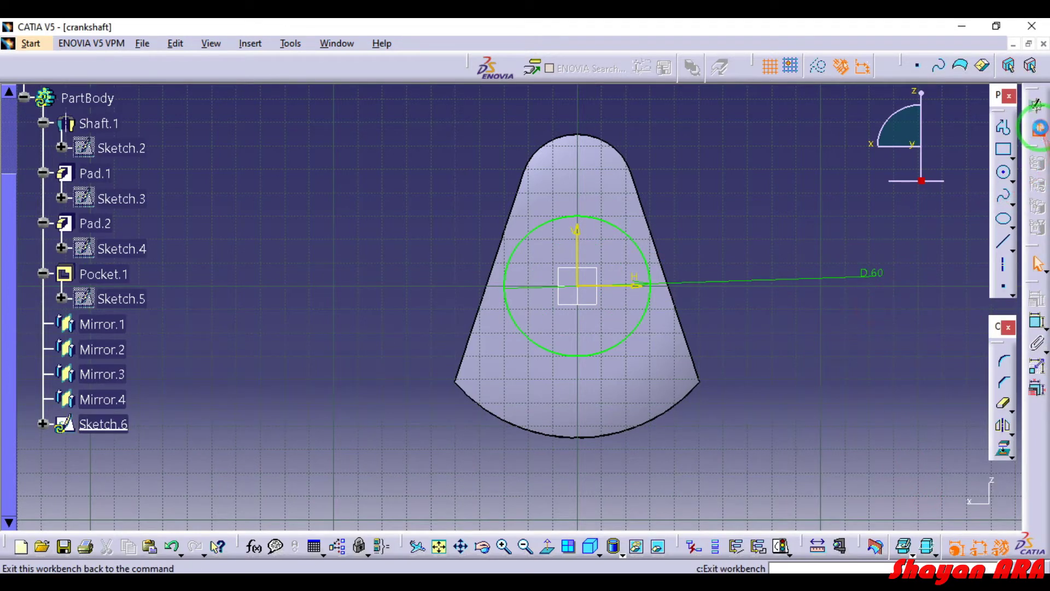
Exit the sketch and pad the 60 mm circle 20 mm outward from the mirrored web.
{"action": "left_click", "coordinate": [1036, 105]}
{"action": "left_click", "coordinate": [1038, 313]}
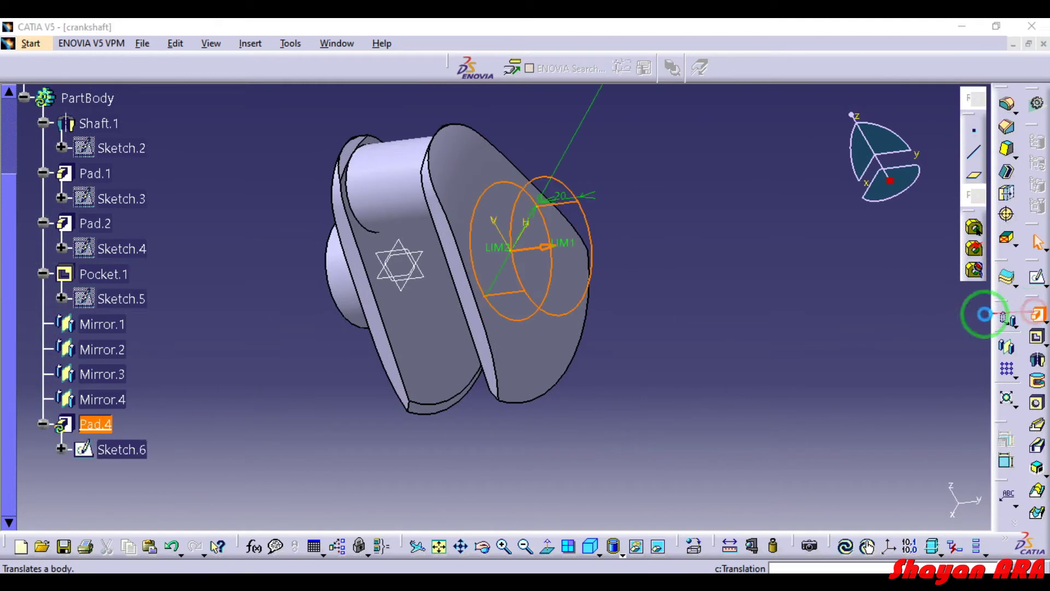
{"action": "left_click", "coordinate": [833, 508]}
{"action": "middle_click_drag", "start_coordinate": [670, 175], "coordinate": [533, 156]}
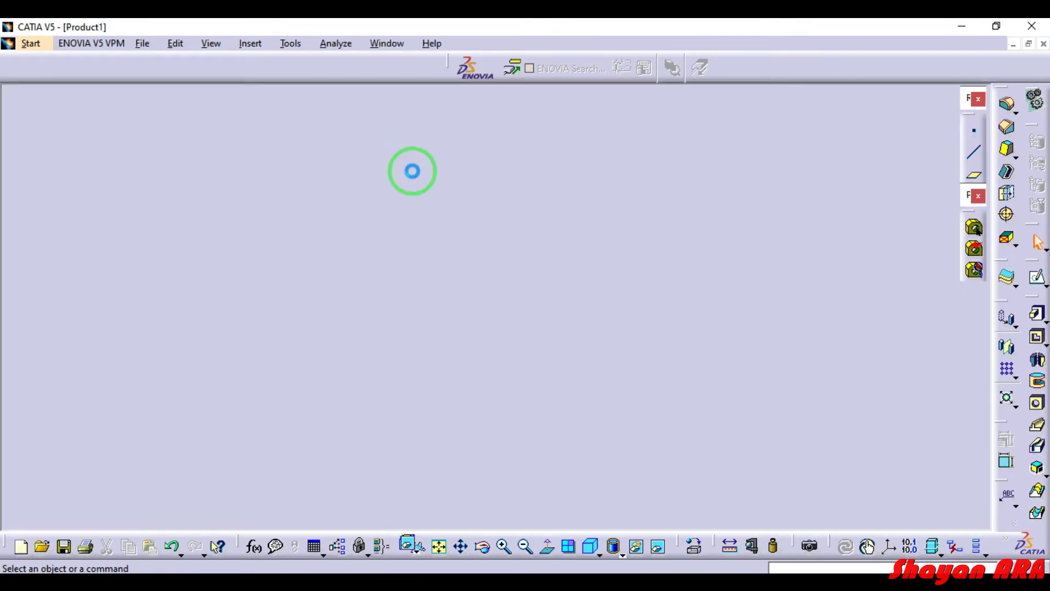
Switch to the Product1 assembly and delete its leftover Fix.5 constraint.
{"action": "scroll", "coordinate": [248, 207], "scroll_direction": "down", "scroll_amount": 3}
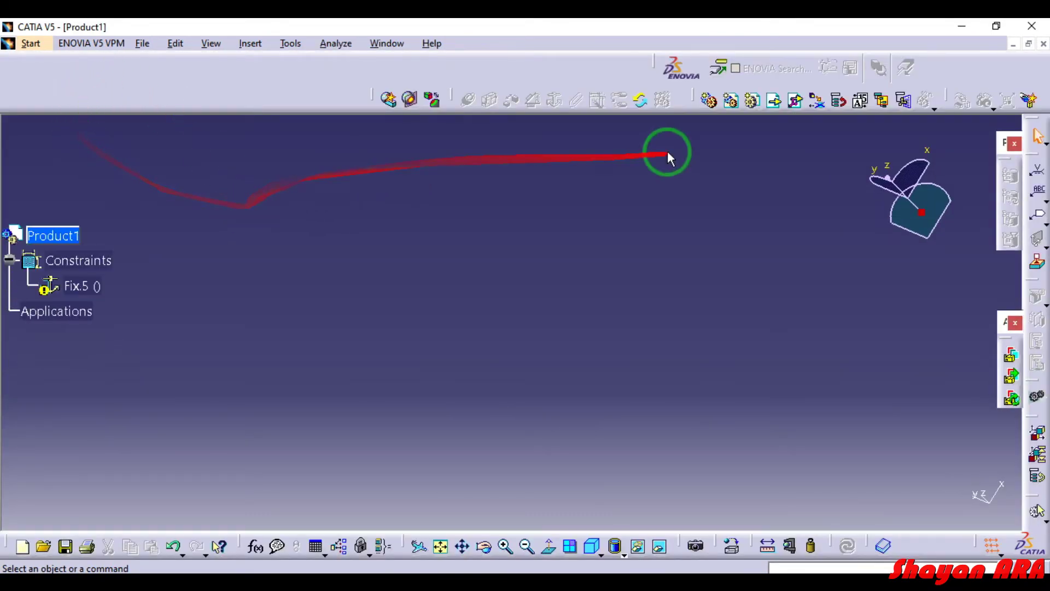
{"action": "right_click", "coordinate": [88, 285]}
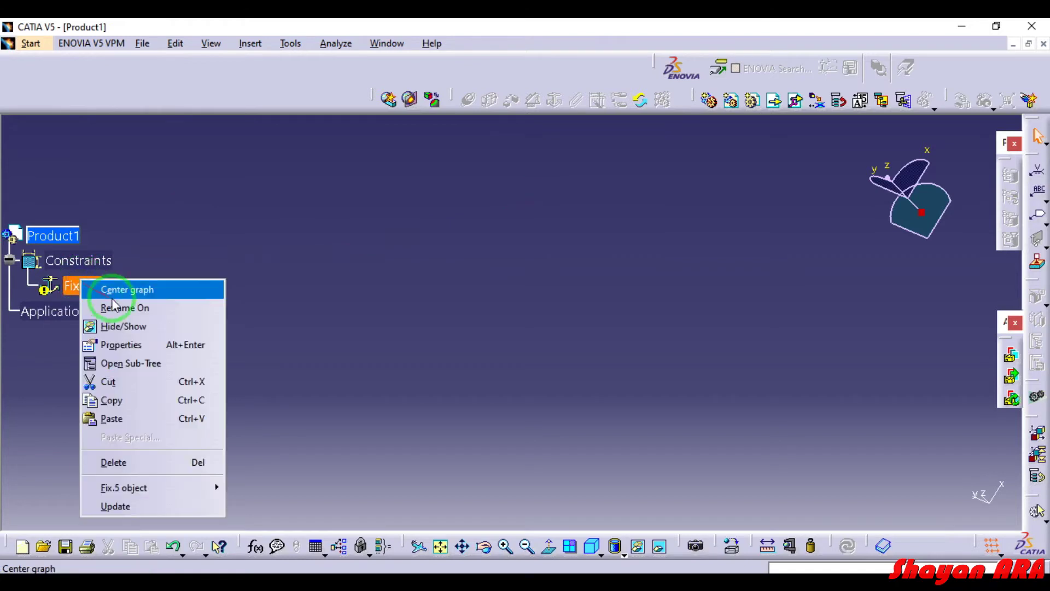
{"action": "left_click", "coordinate": [155, 460]}
Insert the existing crankshaft part into Product1 and fix it in place.
{"action": "left_click", "coordinate": [774, 100]}
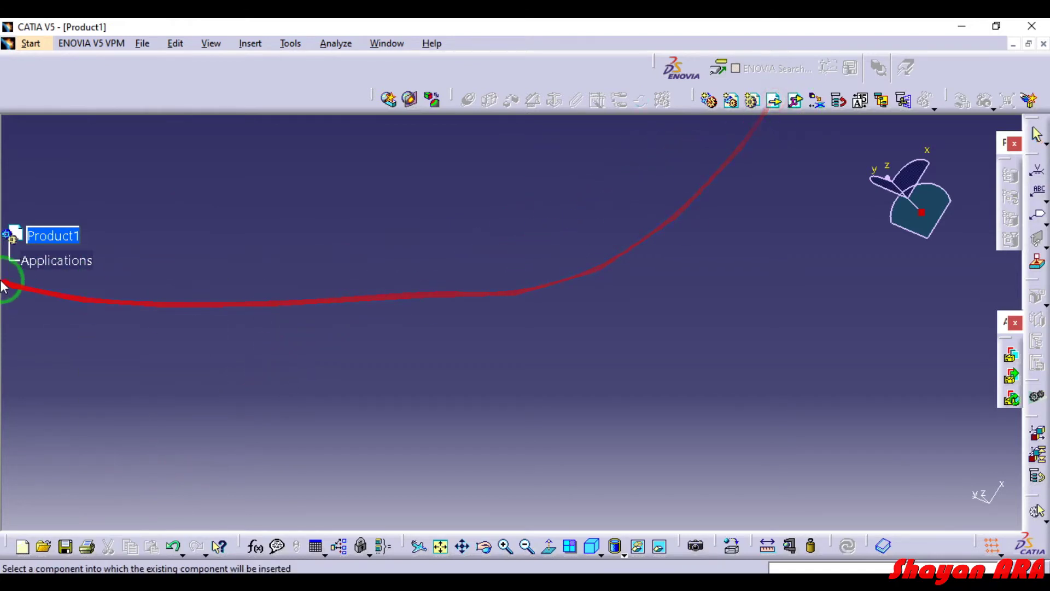
{"action": "left_click", "coordinate": [47, 235]}
{"action": "left_click", "coordinate": [673, 334]}
{"action": "left_click", "coordinate": [704, 400]}
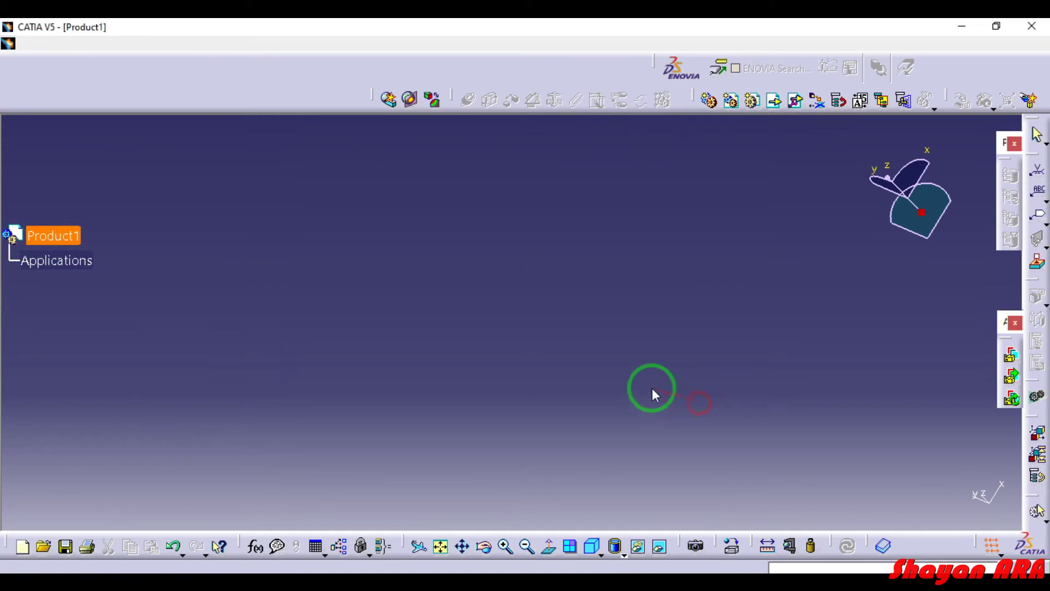
{"action": "left_click", "coordinate": [159, 259]}
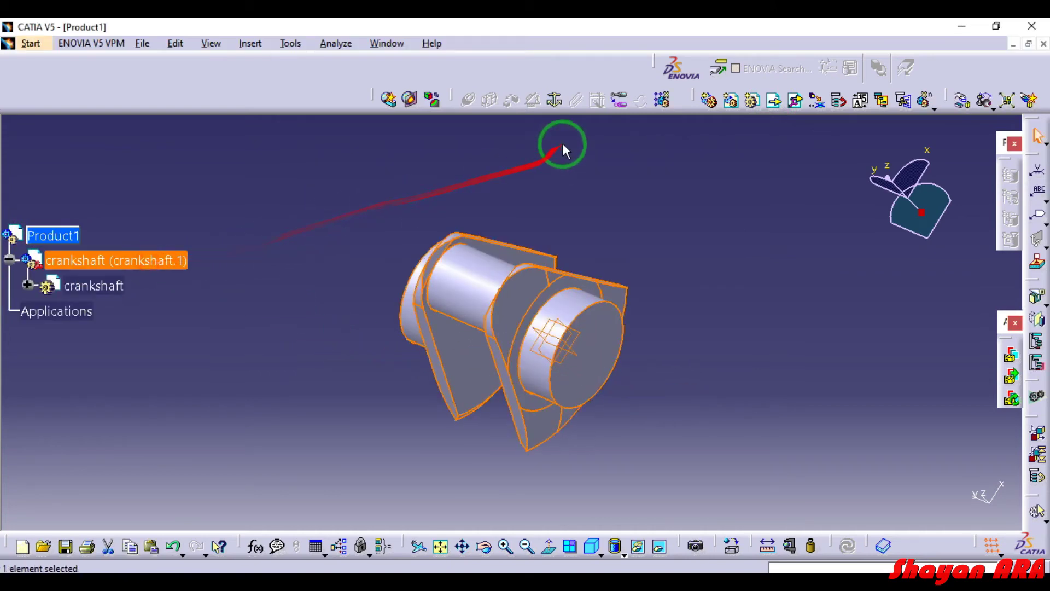
{"action": "left_click", "coordinate": [556, 100]}
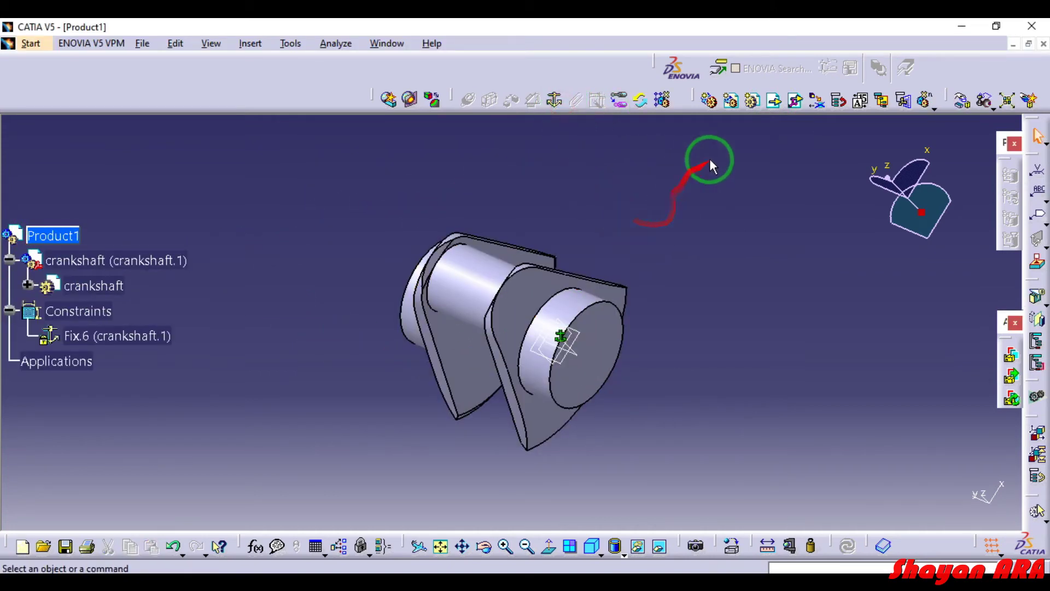
Insert a second instance of the existing crankshaft part into Product1.
{"action": "left_click", "coordinate": [786, 104]}
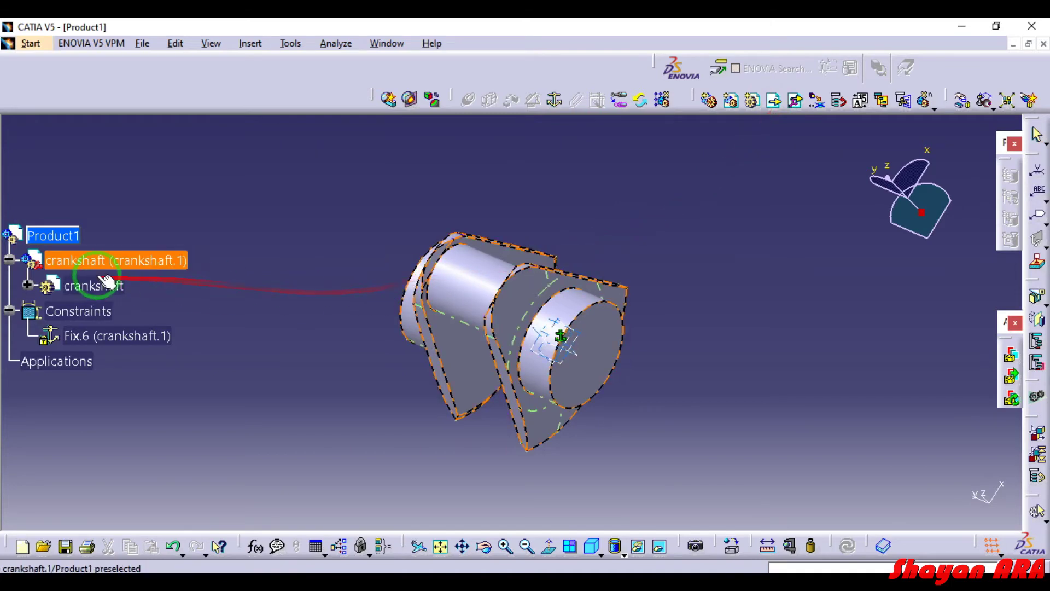
{"action": "left_click", "coordinate": [67, 235]}
{"action": "left_click", "coordinate": [706, 338]}
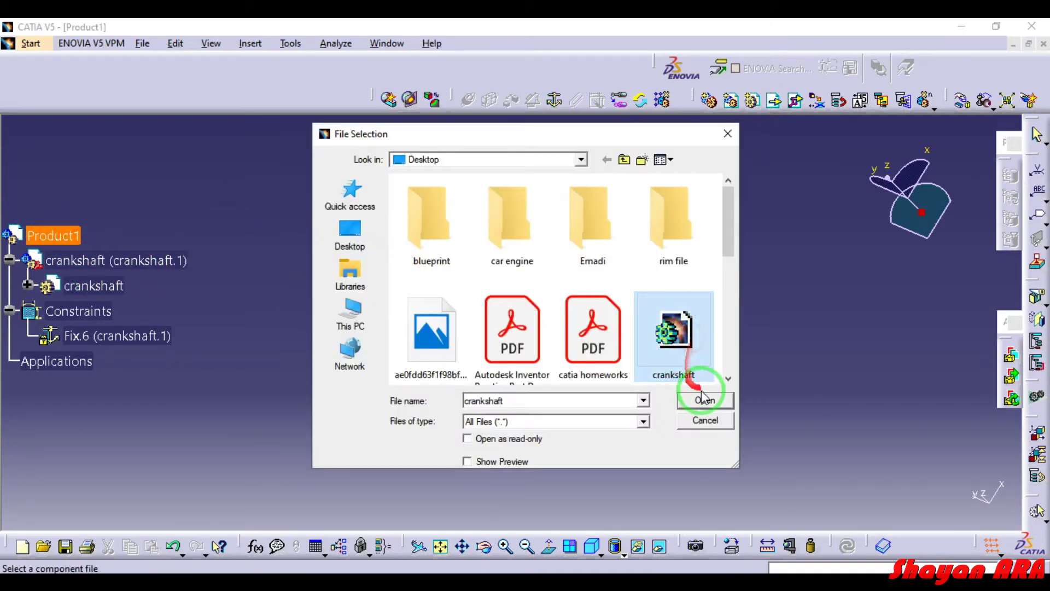
{"action": "left_click", "coordinate": [700, 400]}
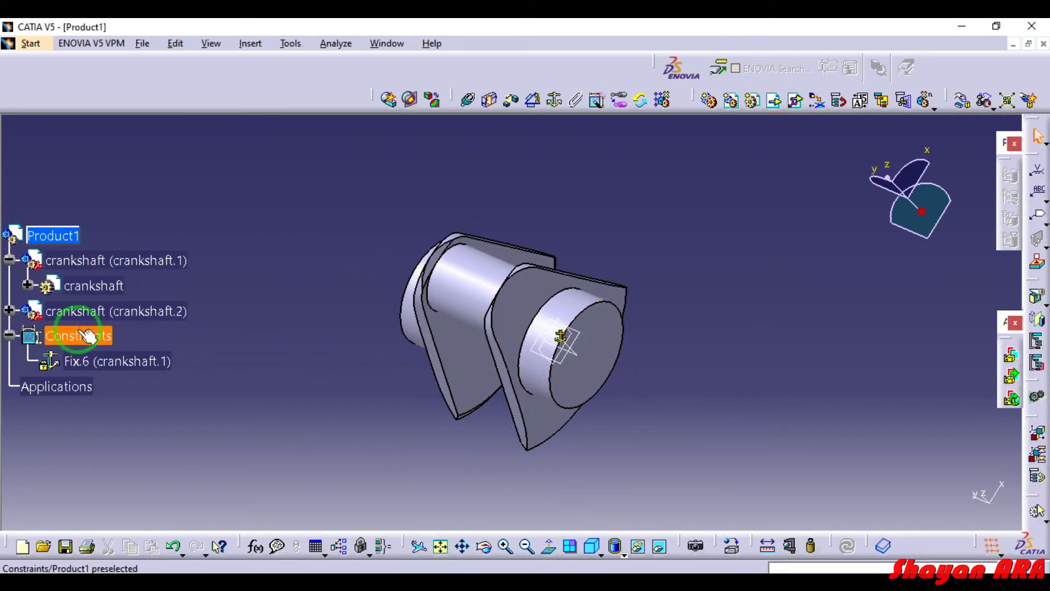
Move the second crankshaft instance along the Y axis until it is clear of the fixed one.
{"action": "left_click", "coordinate": [102, 312]}
{"action": "left_click", "coordinate": [963, 100]}
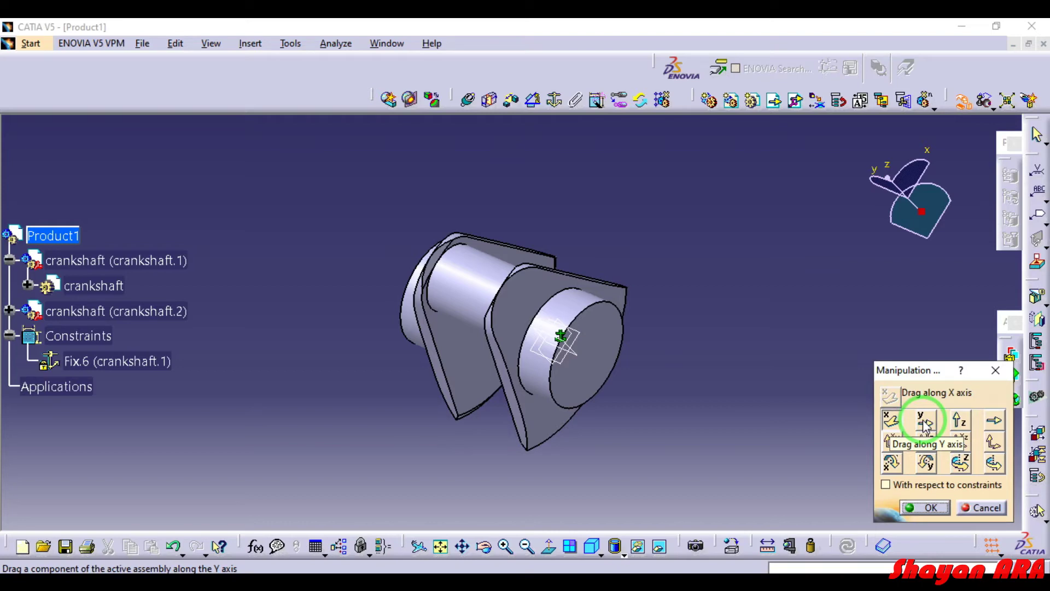
{"action": "left_click", "coordinate": [924, 424]}
{"action": "left_click_drag", "start_coordinate": [563, 352], "coordinate": [797, 422]}
{"action": "left_click", "coordinate": [915, 503]}
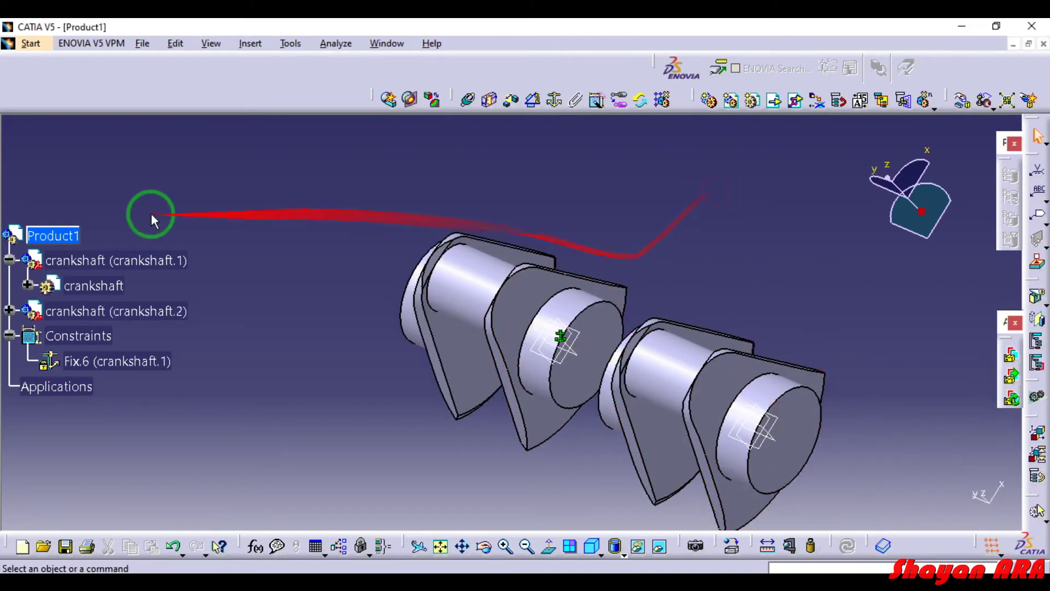
Add a coincidence constraint between the main journal axes of the two crankshaft instances.
{"action": "middle_click_drag", "start_coordinate": [287, 323], "coordinate": [316, 212]}
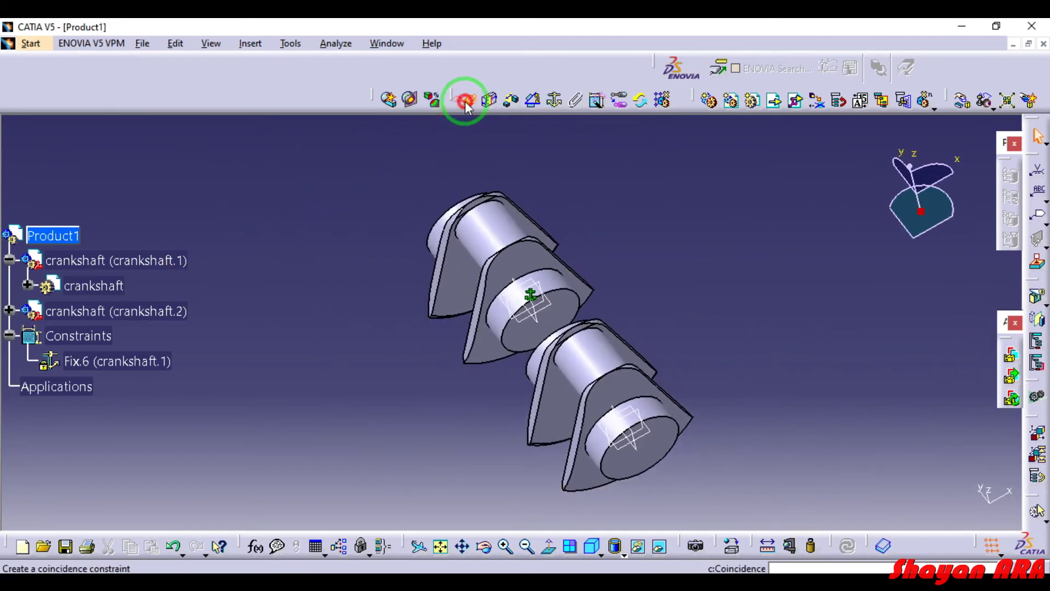
{"action": "left_click", "coordinate": [467, 102]}
{"action": "middle_click_drag", "start_coordinate": [399, 339], "coordinate": [481, 288]}
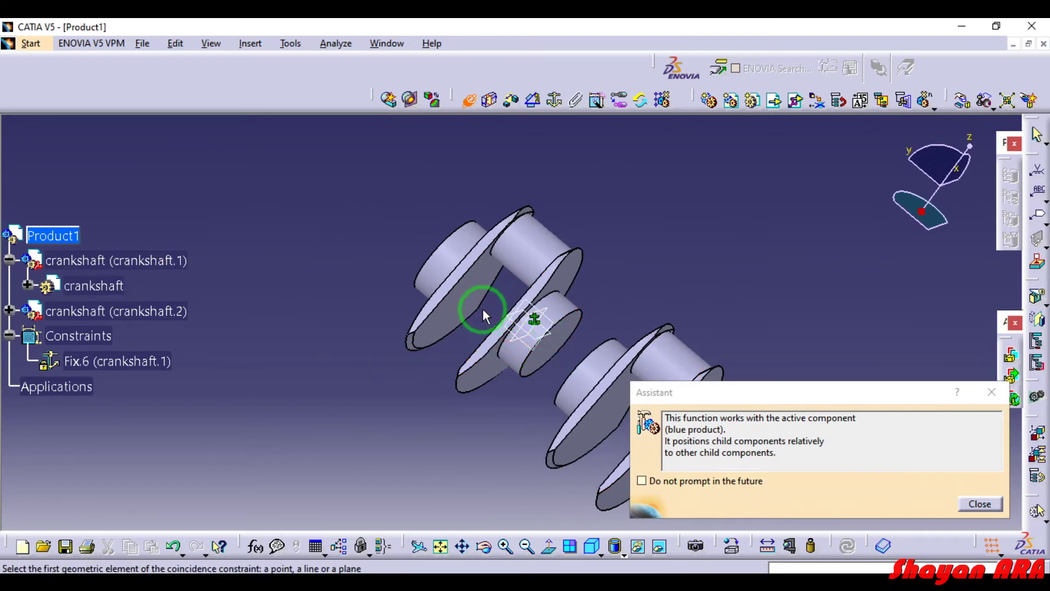
{"action": "middle_click_drag", "start_coordinate": [446, 261], "coordinate": [191, 184]}
{"action": "middle_click_drag", "start_coordinate": [449, 386], "coordinate": [438, 484]}
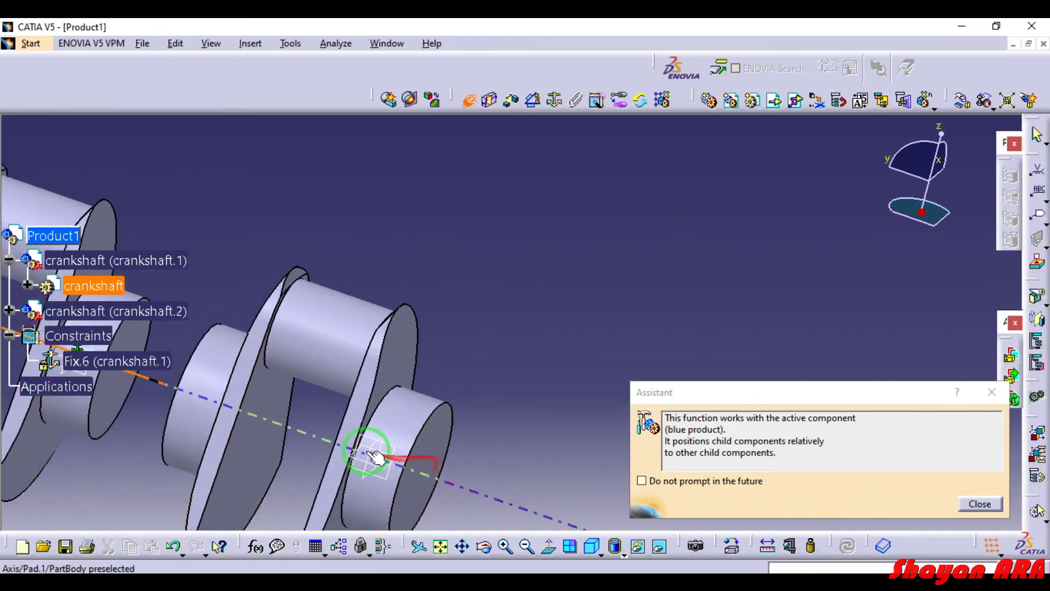
{"action": "left_click", "coordinate": [286, 434]}
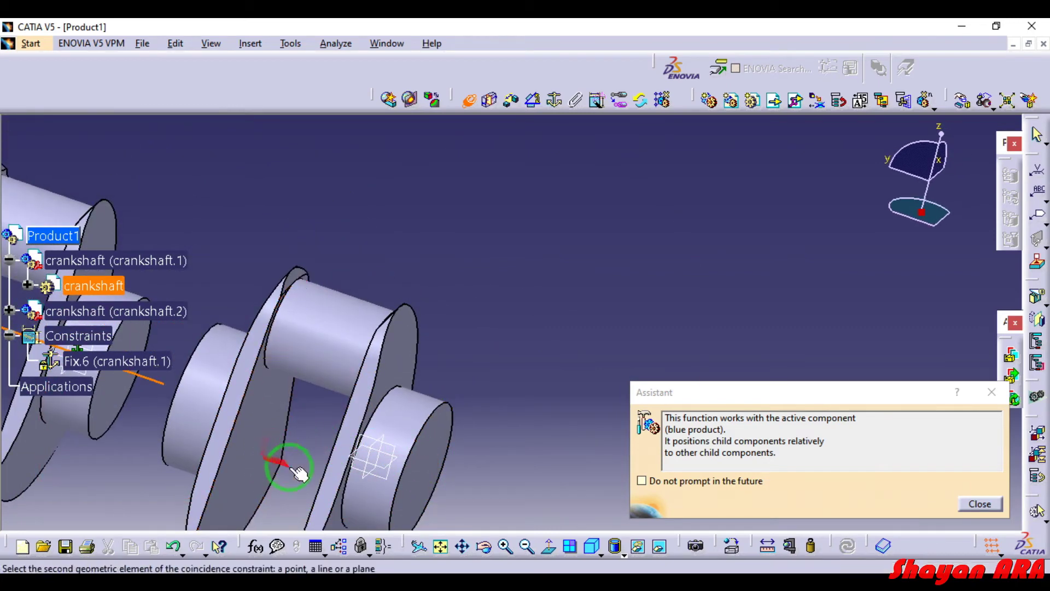
{"action": "left_click", "coordinate": [399, 476]}
{"action": "middle_click_drag", "start_coordinate": [640, 441], "coordinate": [681, 342]}
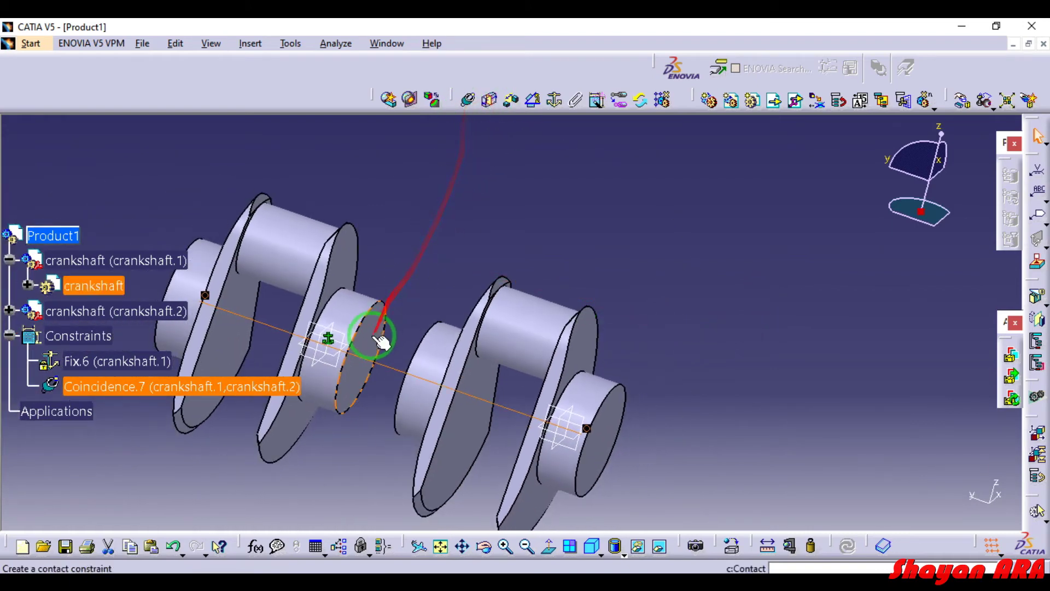
Add a coincidence constraint between the facing journal end faces of the two crankshaft instances, with opposite orientation.
{"action": "left_click", "coordinate": [378, 338]}
{"action": "left_click", "coordinate": [469, 100]}
{"action": "middle_click_drag", "start_coordinate": [424, 289], "coordinate": [539, 361]}
{"action": "left_click", "coordinate": [497, 402]}
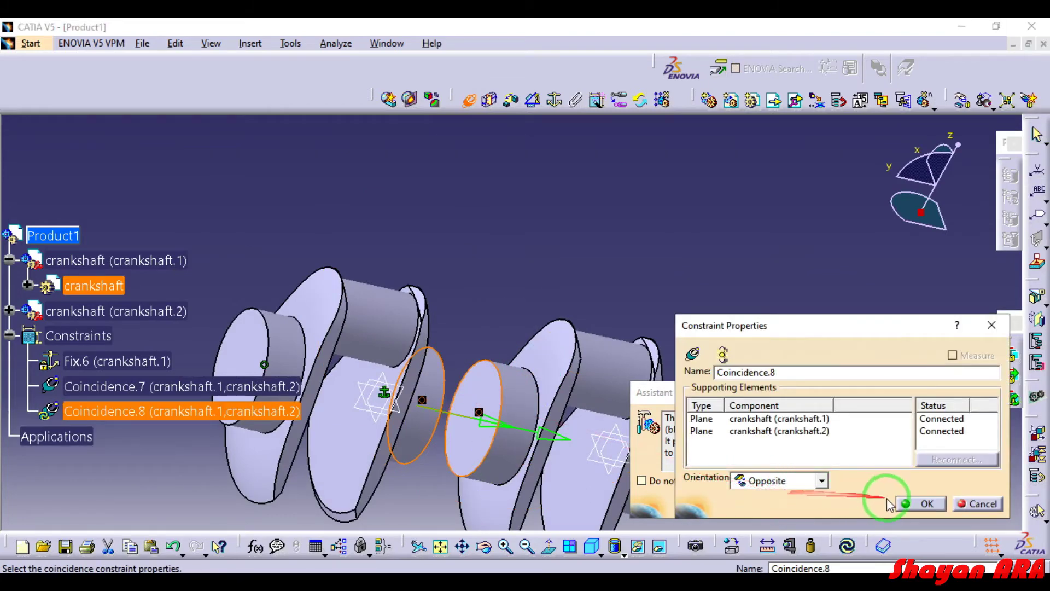
{"action": "left_click", "coordinate": [923, 502]}
Add a 240-degree angle constraint between the reference planes of the first and second crankshaft instances and update the assembly.
{"action": "middle_click_drag", "start_coordinate": [544, 253], "coordinate": [532, 447]}
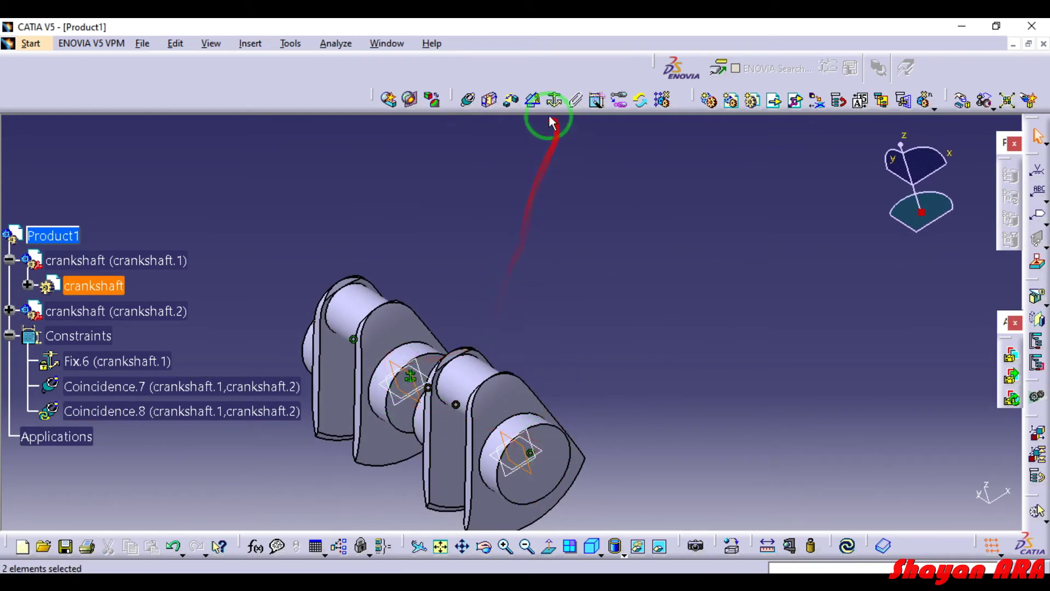
{"action": "left_click", "coordinate": [535, 105]}
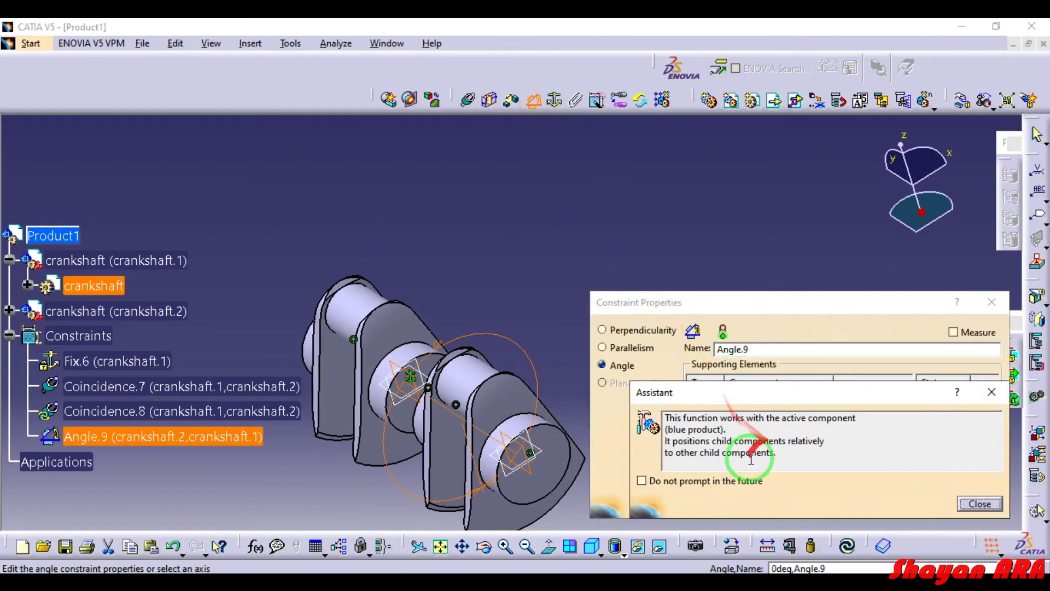
{"action": "left_click", "coordinate": [970, 504]}
{"action": "double_click", "coordinate": [760, 479]}
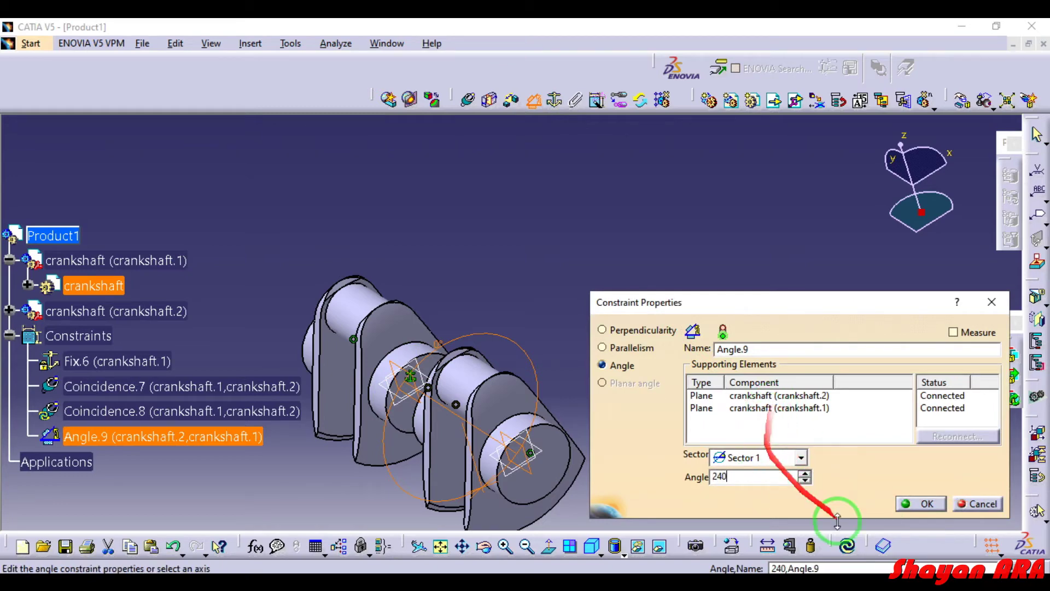
{"action": "left_click", "coordinate": [919, 503]}
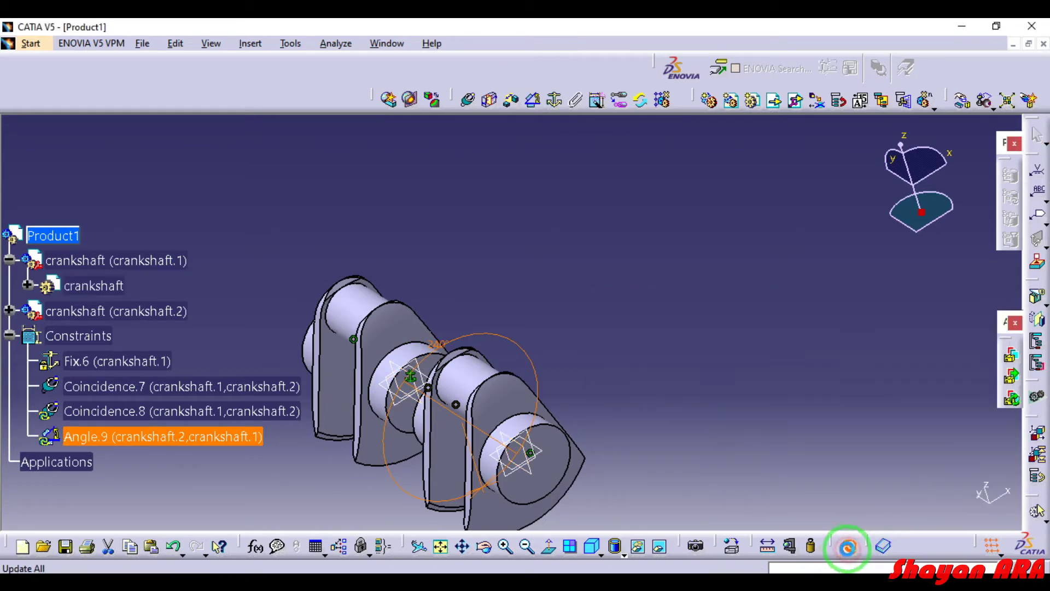
{"action": "left_click", "coordinate": [848, 547]}
{"action": "middle_click_drag", "start_coordinate": [499, 352], "coordinate": [415, 197]}
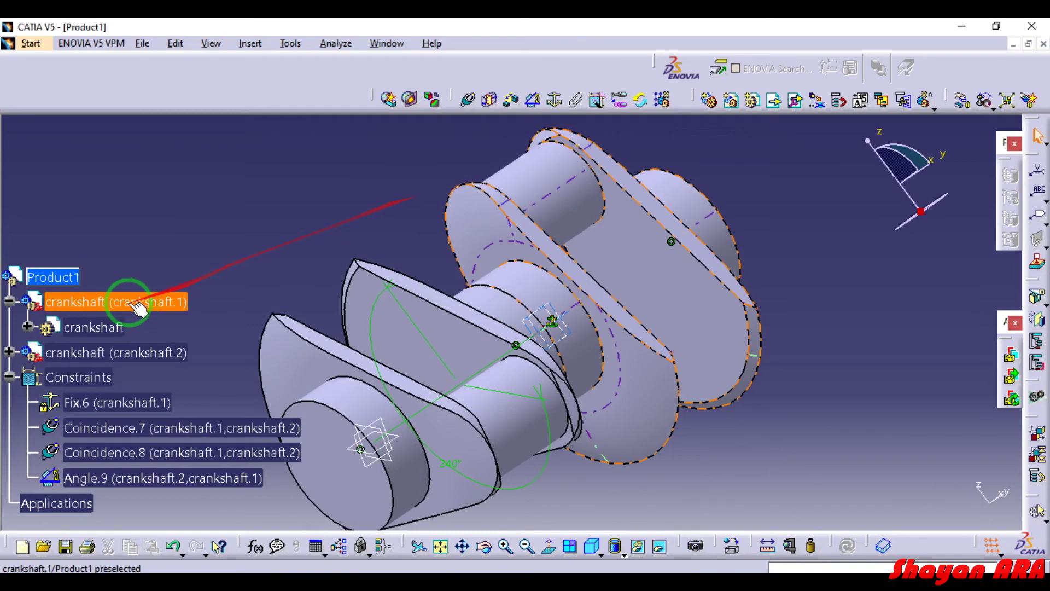
Insert a third instance of the existing crankshaft part into Product1.
{"action": "key", "text": "F3"}
{"action": "middle_click_drag", "start_coordinate": [315, 263], "coordinate": [309, 355]}
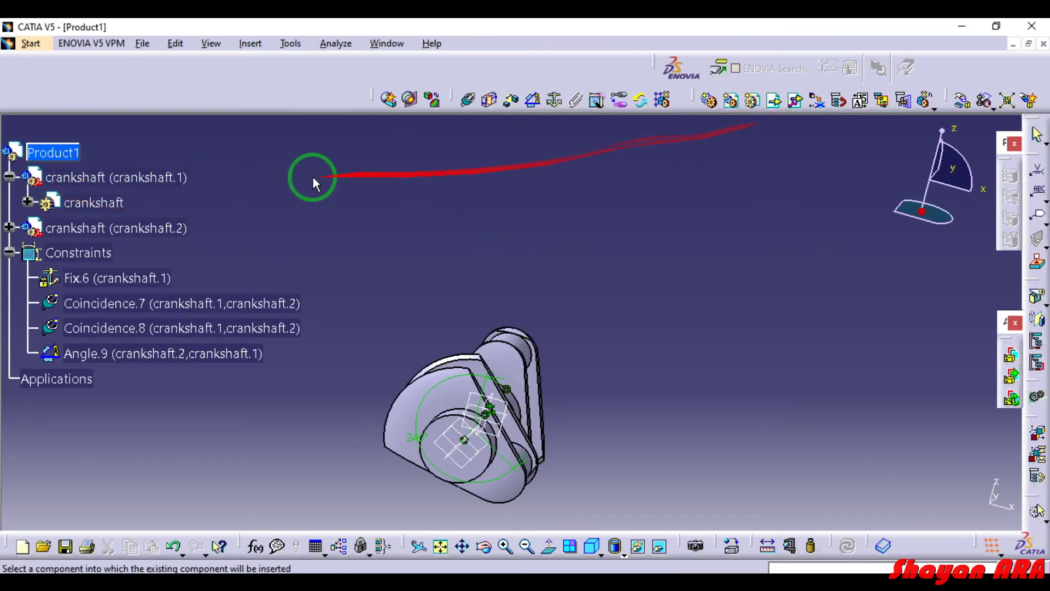
{"action": "left_click", "coordinate": [52, 152]}
{"action": "left_click", "coordinate": [683, 312]}
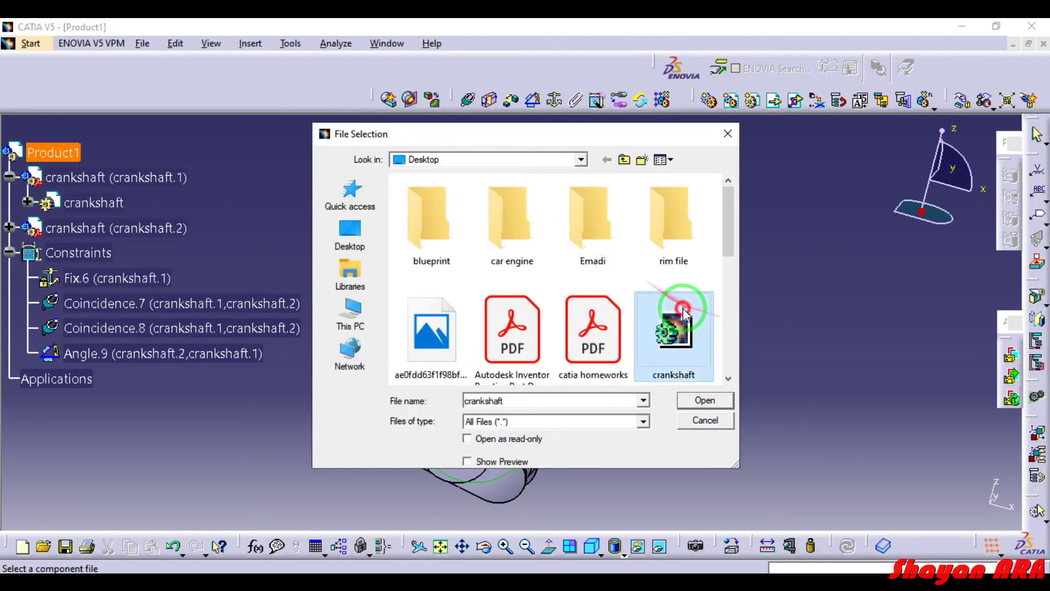
{"action": "left_click", "coordinate": [702, 401]}
Move the third crankshaft instance along the Y axis until it is clear of the assembled pair.
{"action": "left_click", "coordinate": [958, 101]}
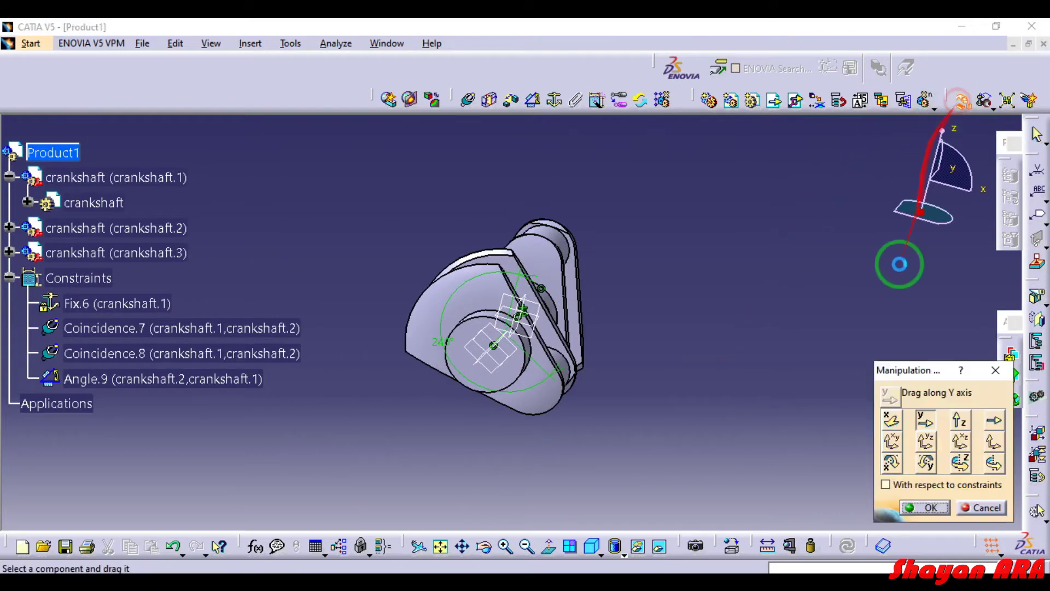
{"action": "left_click_drag", "start_coordinate": [556, 297], "coordinate": [424, 419]}
{"action": "left_click", "coordinate": [921, 509]}
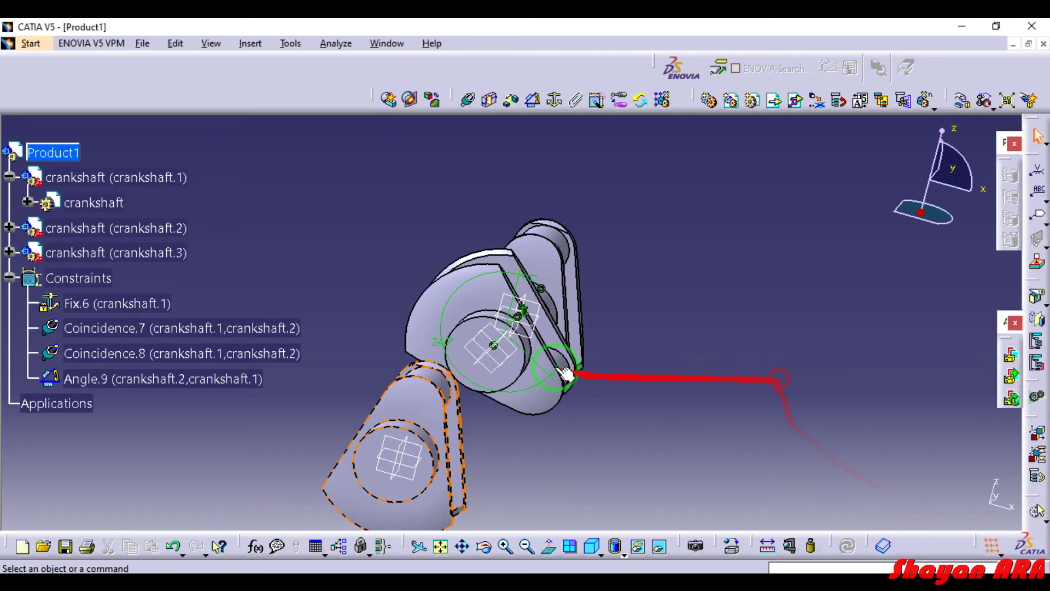
Add a coincidence constraint between the main journal axes of the first and third crankshaft instances.
{"action": "middle_click_drag", "start_coordinate": [350, 260], "coordinate": [474, 296]}
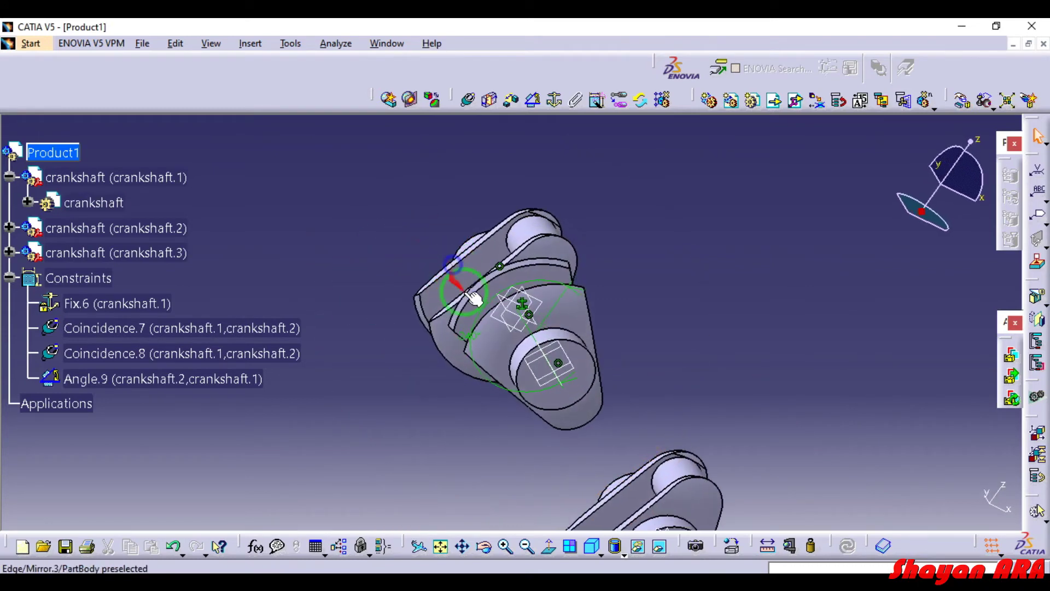
{"action": "middle_click_drag", "start_coordinate": [684, 290], "coordinate": [633, 257]}
{"action": "middle_click_drag", "start_coordinate": [399, 262], "coordinate": [469, 355]}
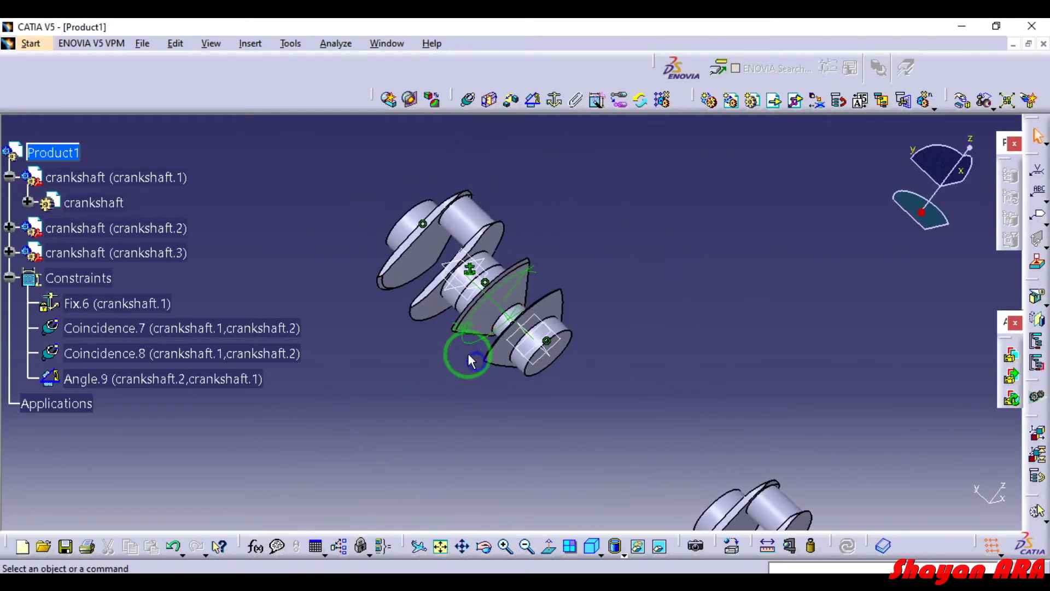
{"action": "left_click", "coordinate": [468, 101]}
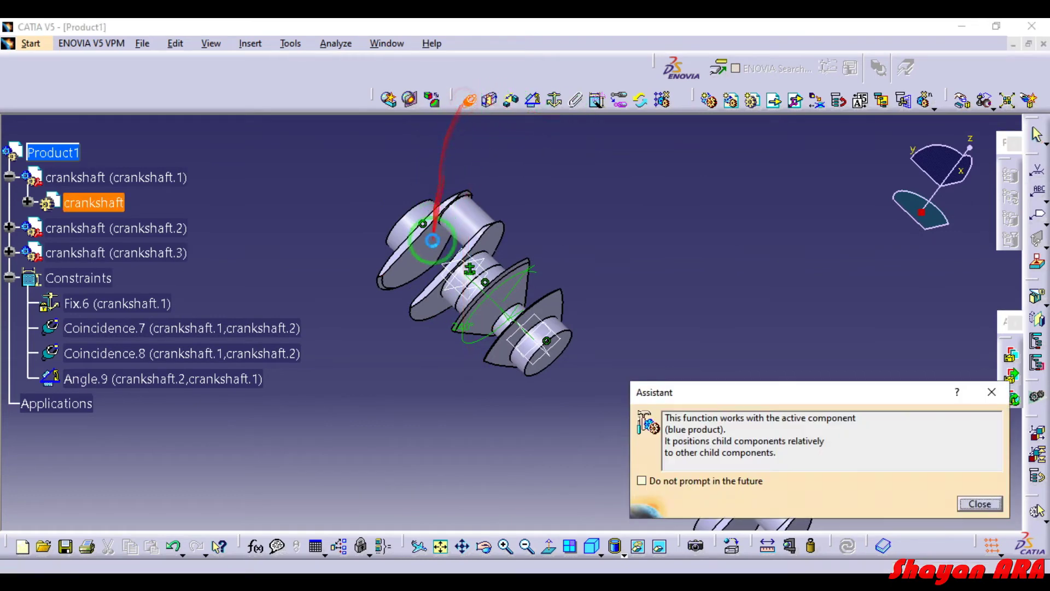
{"action": "left_click", "coordinate": [438, 239]}
{"action": "middle_click_drag", "start_coordinate": [567, 343], "coordinate": [458, 224]}
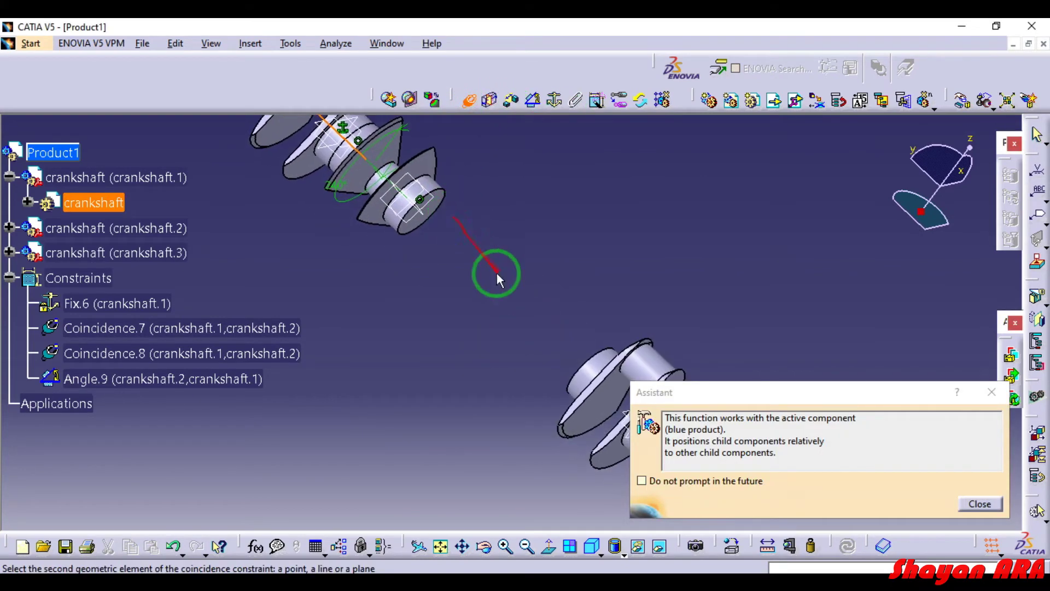
{"action": "left_click", "coordinate": [596, 372]}
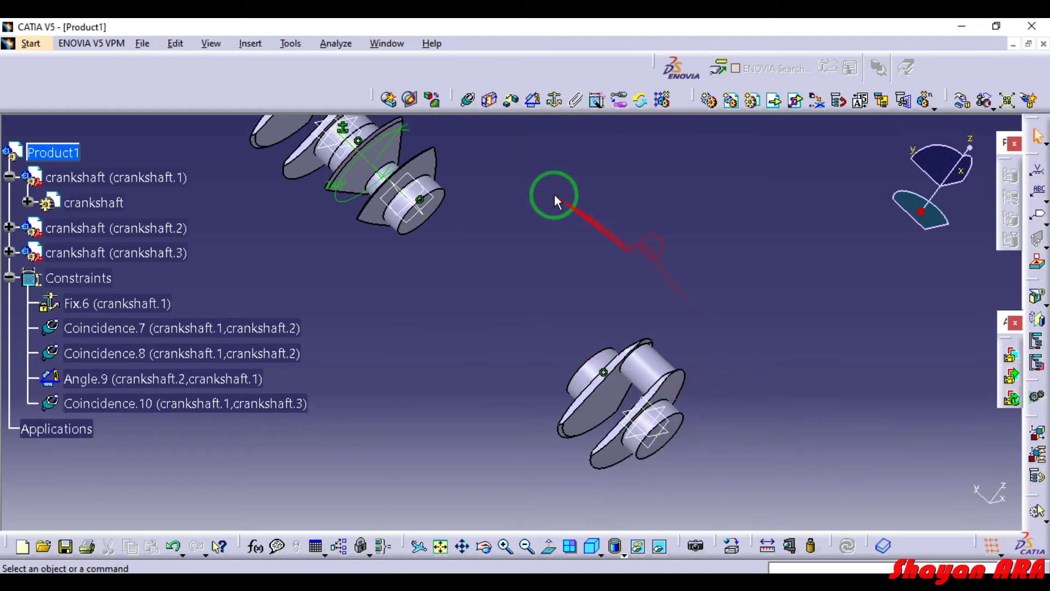
Add a coincidence constraint between the facing journal end faces of the second and third crankshaft instances.
{"action": "left_click", "coordinate": [468, 101]}
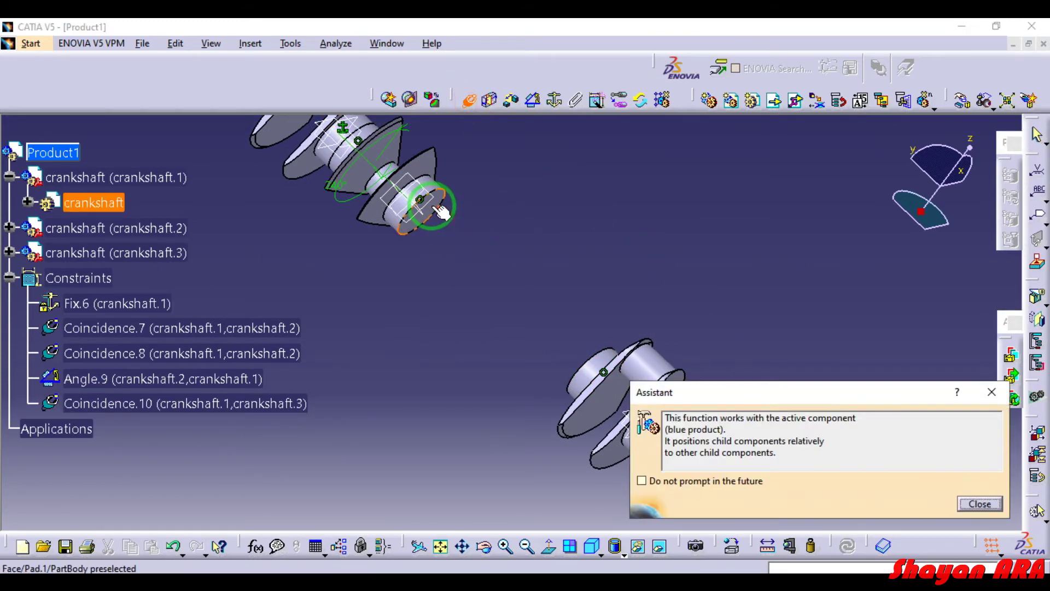
{"action": "left_click", "coordinate": [441, 221]}
{"action": "middle_click_drag", "start_coordinate": [534, 281], "coordinate": [528, 336]}
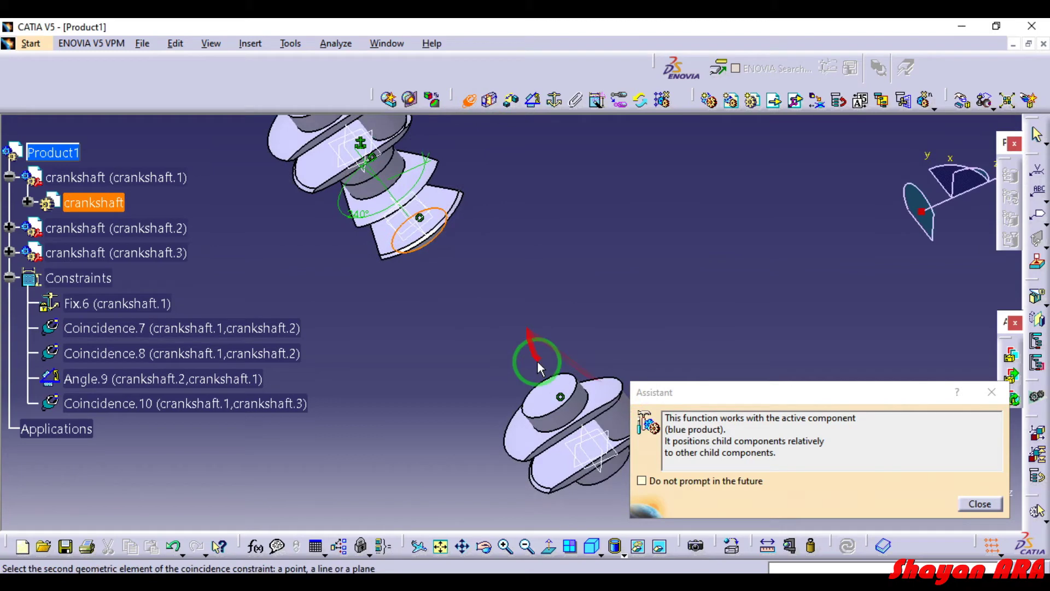
{"action": "left_click", "coordinate": [556, 386]}
{"action": "left_click", "coordinate": [926, 503]}
{"action": "middle_click_drag", "start_coordinate": [684, 289], "coordinate": [557, 147]}
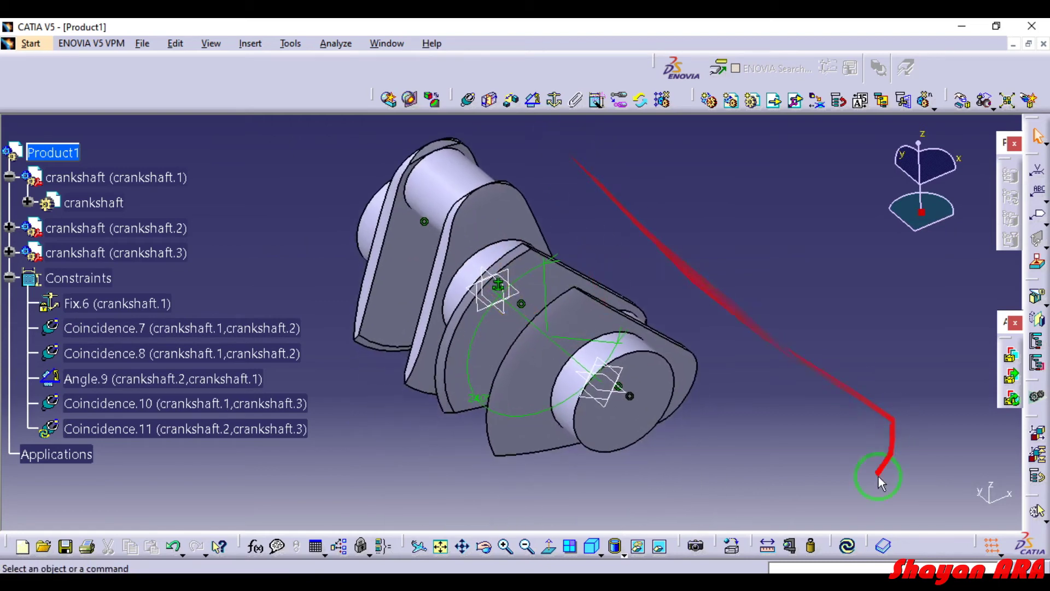
{"action": "left_click", "coordinate": [879, 587]}
{"action": "left_click", "coordinate": [850, 562]}
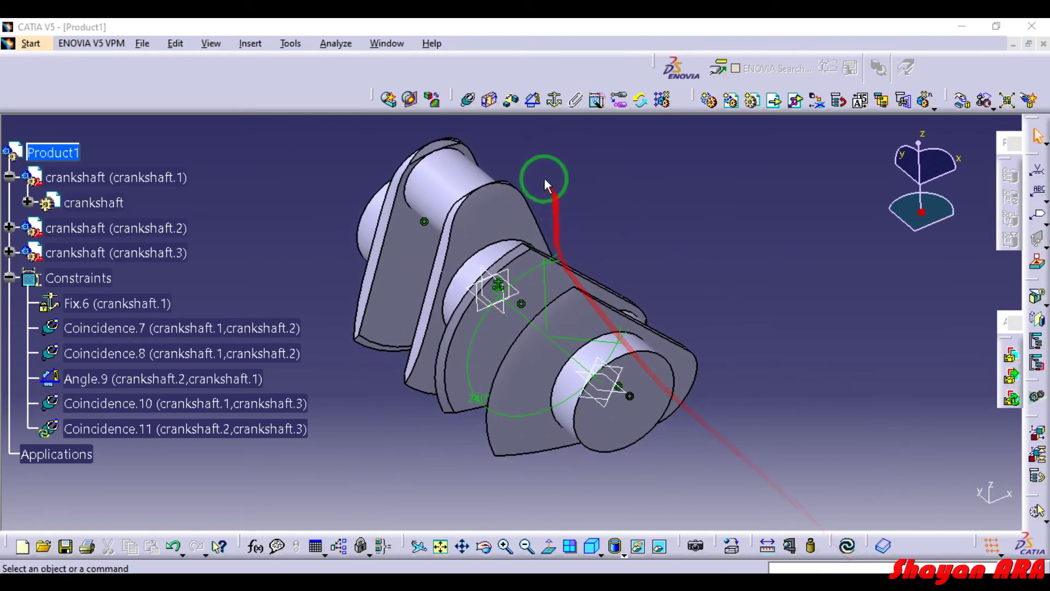
Try to set the third crankshaft instance's rotation with an angle constraint between its plane and a plane of the first instance.
{"action": "left_click", "coordinate": [535, 106]}
{"action": "middle_click_drag", "start_coordinate": [422, 228], "coordinate": [457, 224]}
{"action": "left_click", "coordinate": [447, 218]}
{"action": "middle_click_drag", "start_coordinate": [577, 199], "coordinate": [357, 149]}
{"action": "scroll", "coordinate": [358, 161], "scroll_direction": "up", "scroll_amount": 1}
{"action": "middle_click_drag", "start_coordinate": [431, 239], "coordinate": [457, 93]}
{"action": "left_click", "coordinate": [339, 316]}
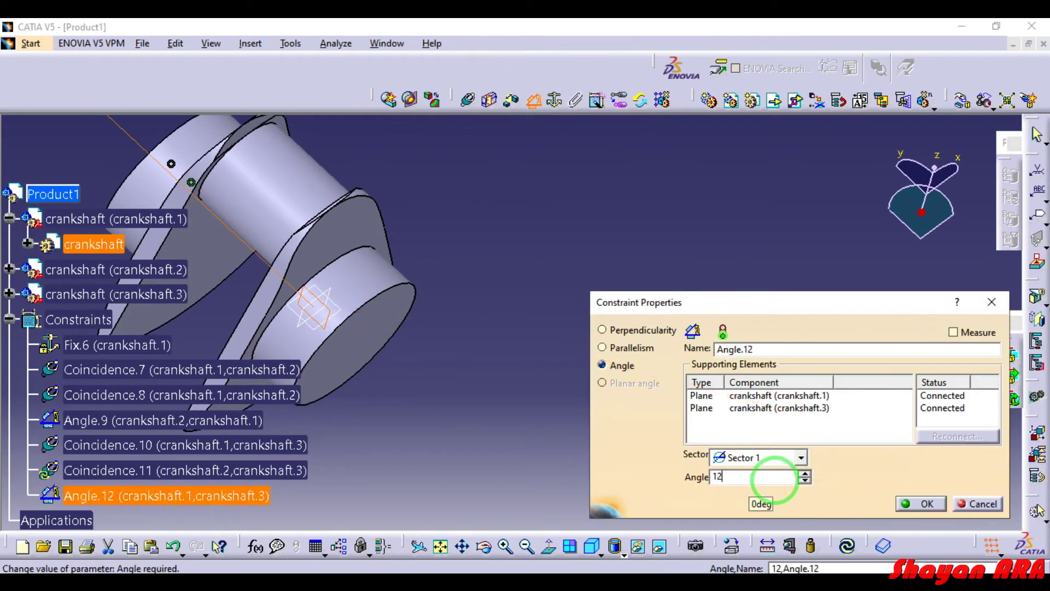
{"action": "left_click", "coordinate": [924, 503]}
{"action": "middle_click_drag", "start_coordinate": [652, 369], "coordinate": [928, 383]}
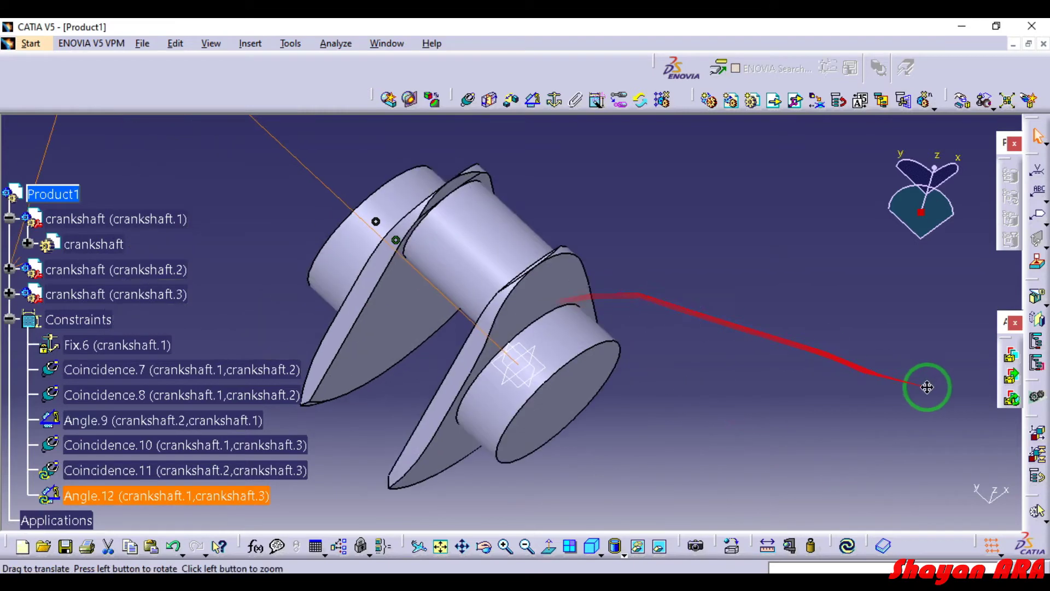
{"action": "left_click", "coordinate": [850, 547]}
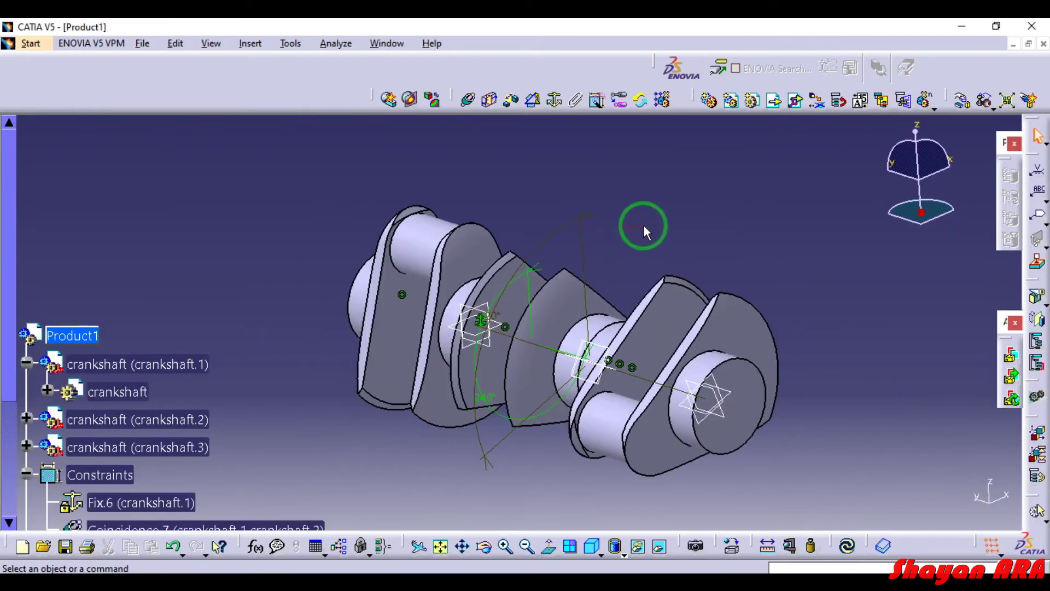
Delete the angle constraint between the first and third crankshaft instances.
{"action": "left_click", "coordinate": [566, 220]}
{"action": "middle_click_drag", "start_coordinate": [645, 206], "coordinate": [617, 221]}
{"action": "key", "text": "Delete"}
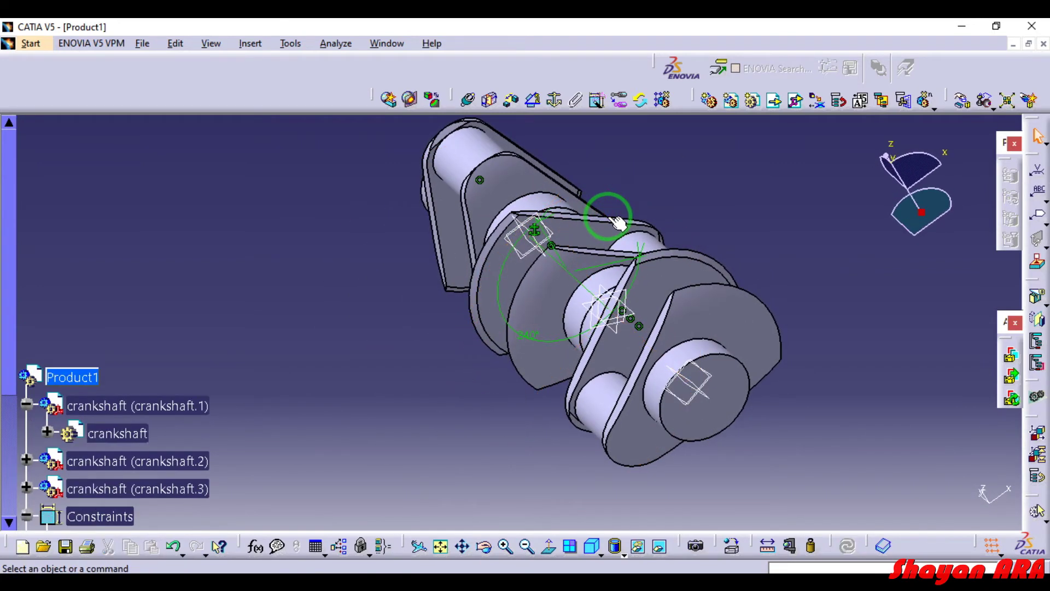
Add a 120-degree angle constraint between the reference planes of the third and first crankshaft instances and update the assembly.
{"action": "middle_click_drag", "start_coordinate": [692, 361], "coordinate": [637, 323]}
{"action": "middle_click_drag", "start_coordinate": [375, 274], "coordinate": [506, 241]}
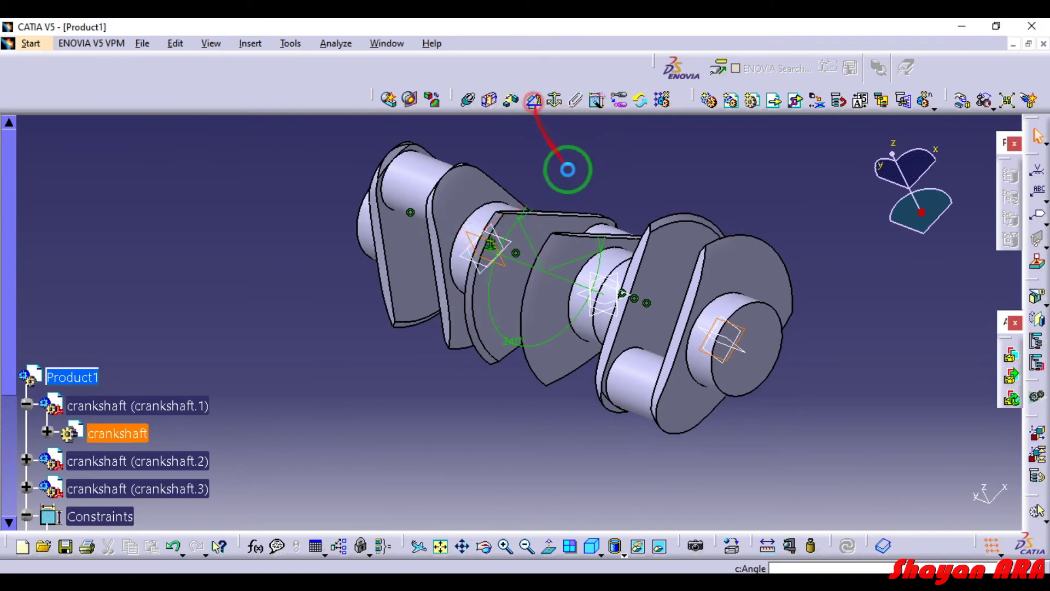
{"action": "left_click", "coordinate": [965, 500]}
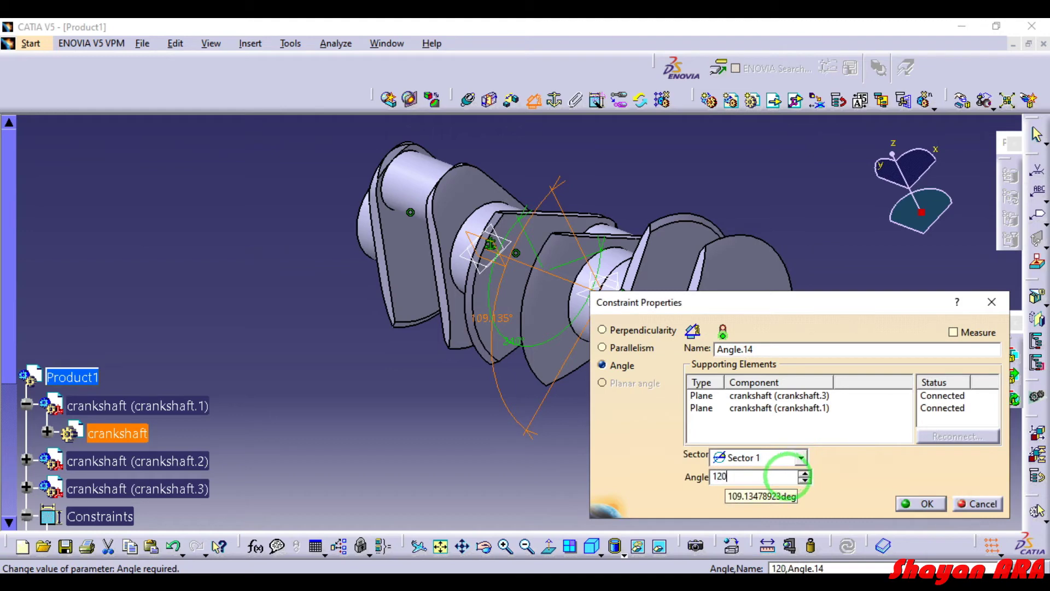
{"action": "left_click", "coordinate": [919, 505]}
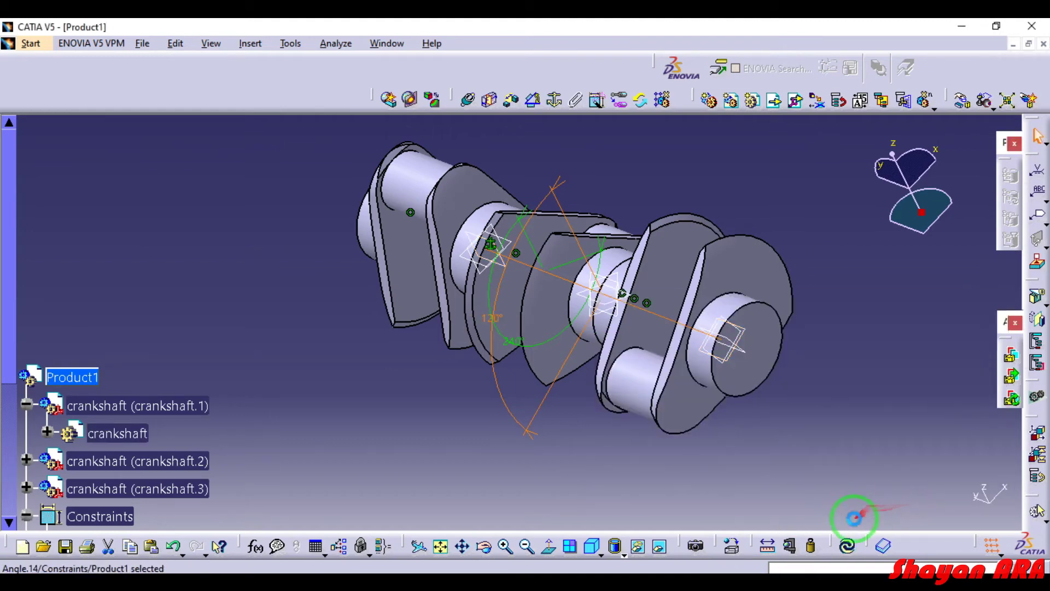
{"action": "left_click", "coordinate": [848, 546]}
{"action": "middle_click_drag", "start_coordinate": [819, 473], "coordinate": [482, 345]}
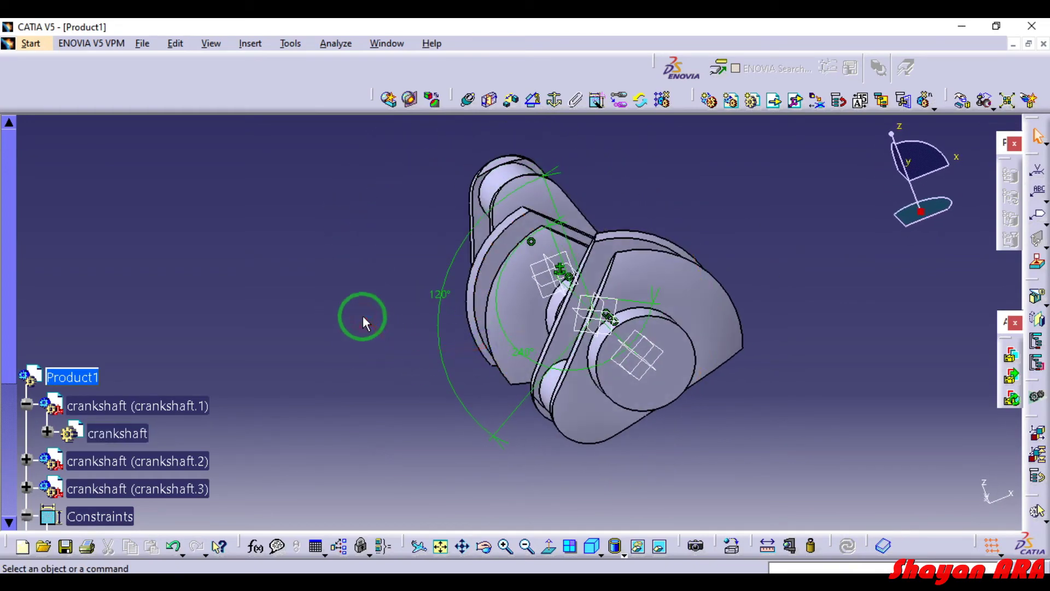
Insert a fourth instance of the existing crankshaft part into Product1.
{"action": "middle_click_drag", "start_coordinate": [366, 323], "coordinate": [772, 240]}
{"action": "left_click_drag", "start_coordinate": [868, 572], "coordinate": [764, 257]}
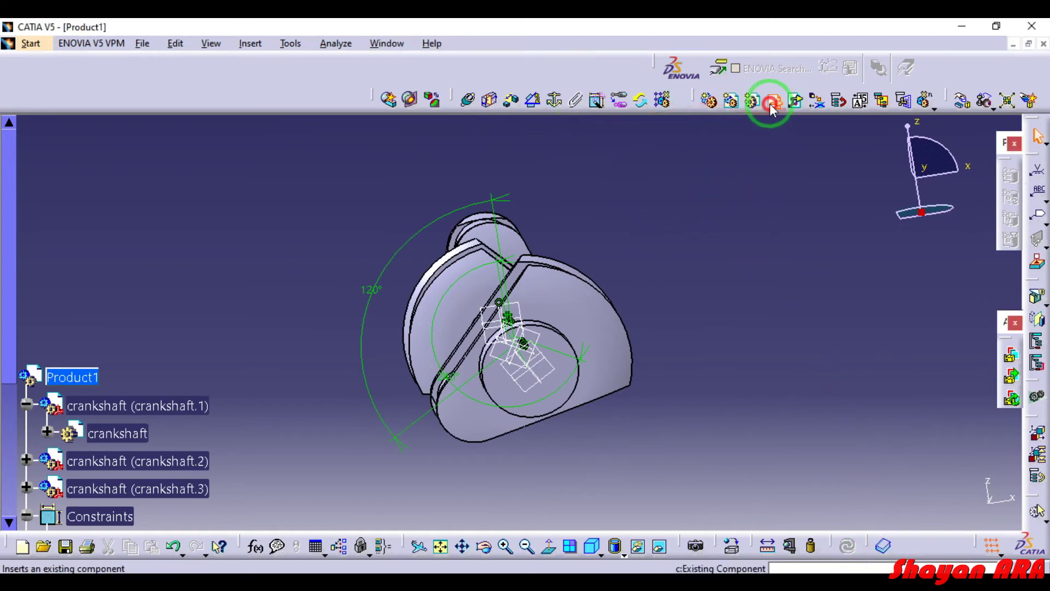
{"action": "left_click", "coordinate": [90, 374]}
{"action": "left_click", "coordinate": [665, 328]}
{"action": "left_click", "coordinate": [698, 400]}
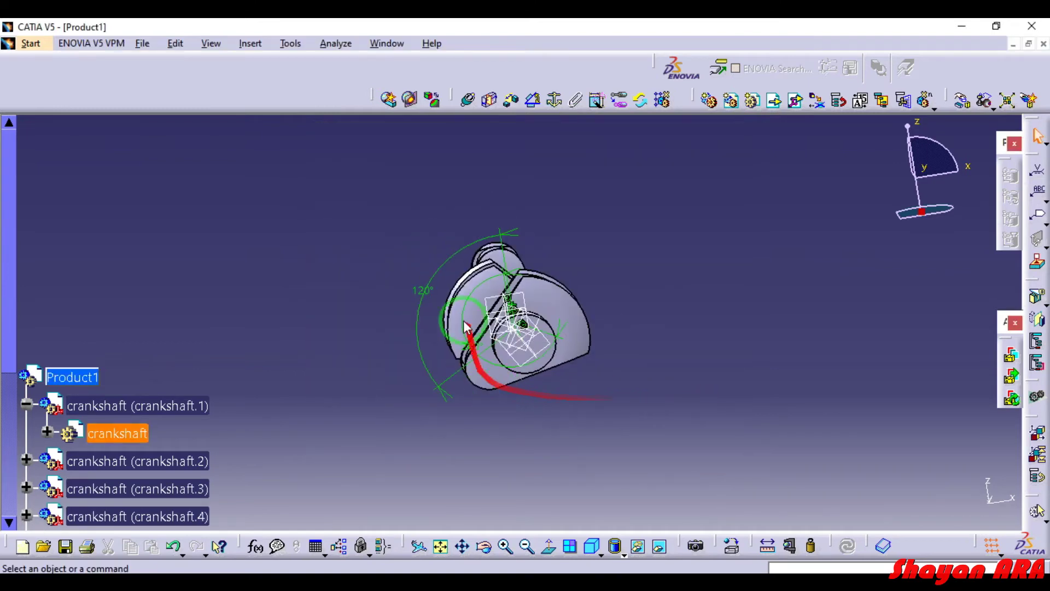
Move the fourth crankshaft instance along the Y axis until it is clear of the three assembled sections.
{"action": "middle_click_drag", "start_coordinate": [360, 220], "coordinate": [496, 237]}
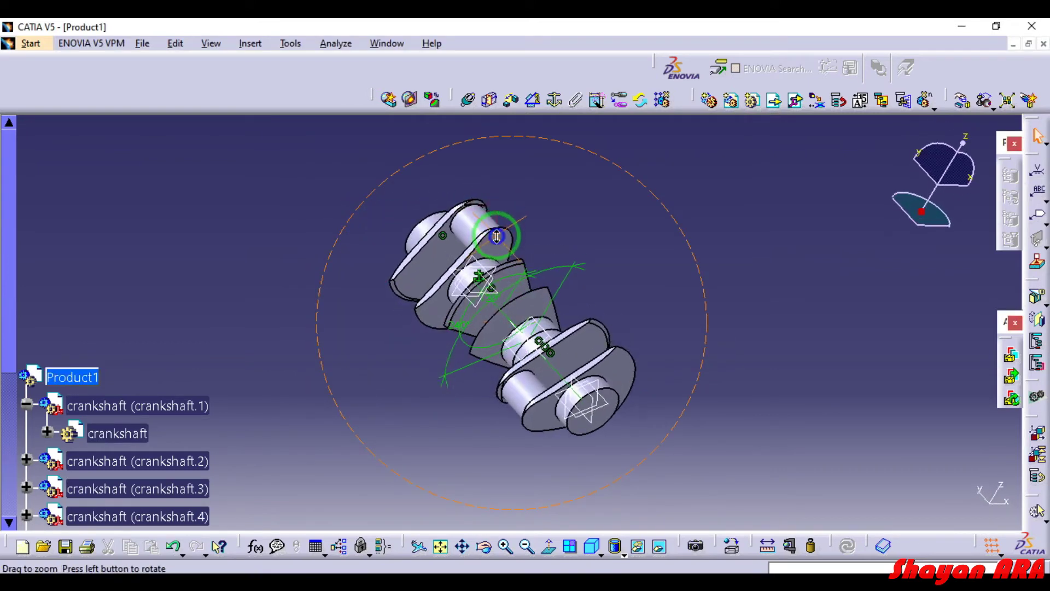
{"action": "scroll", "coordinate": [211, 345], "scroll_direction": "down", "scroll_amount": 3}
{"action": "scroll", "coordinate": [218, 348], "scroll_direction": "down", "scroll_amount": 1}
{"action": "left_click", "coordinate": [963, 100]}
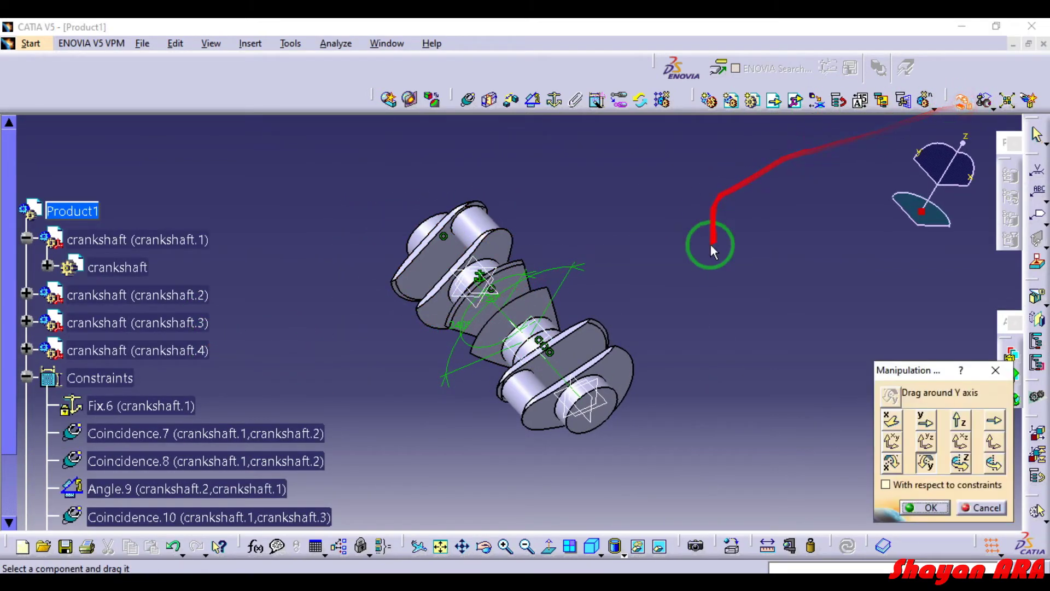
{"action": "left_click", "coordinate": [926, 422]}
{"action": "left_click_drag", "start_coordinate": [493, 235], "coordinate": [707, 461]}
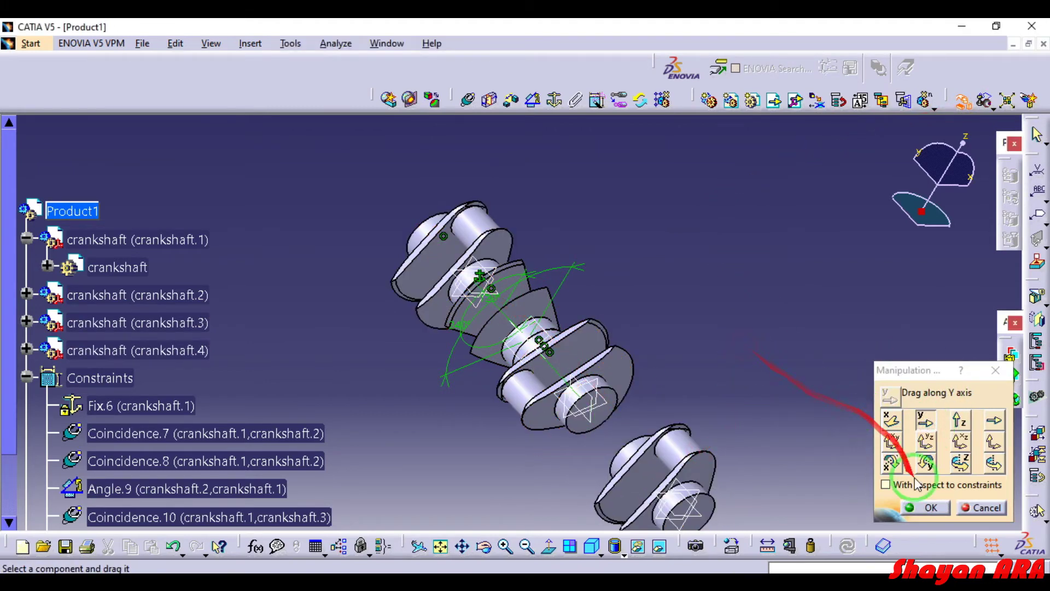
{"action": "left_click", "coordinate": [929, 507]}
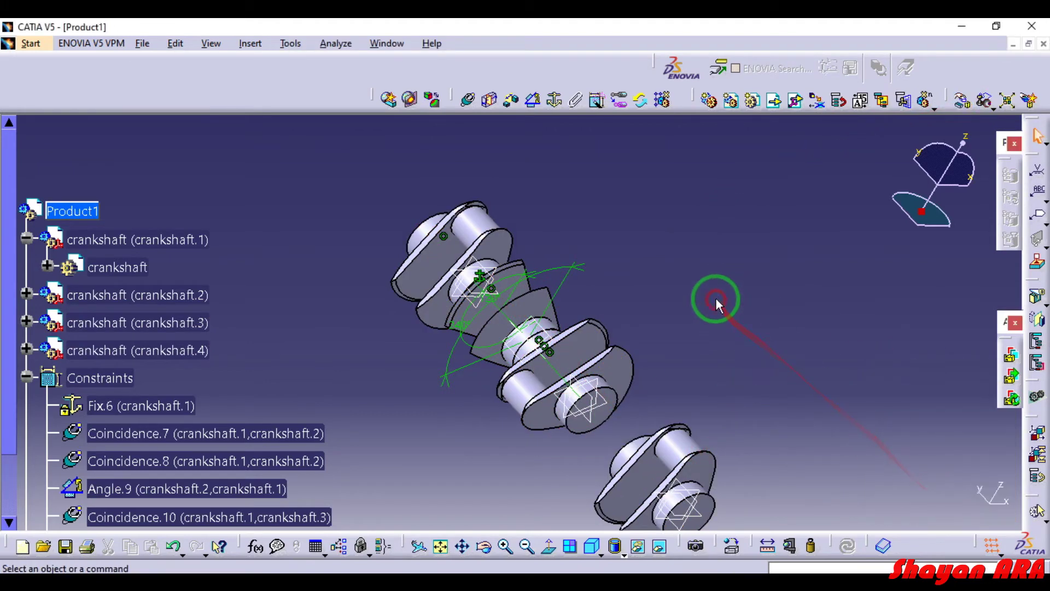
Add a coincidence constraint between the shaft axes of the fourth and third crankshaft instances.
{"action": "left_click", "coordinate": [470, 104]}
{"action": "left_click", "coordinate": [975, 501]}
{"action": "left_click", "coordinate": [678, 510]}
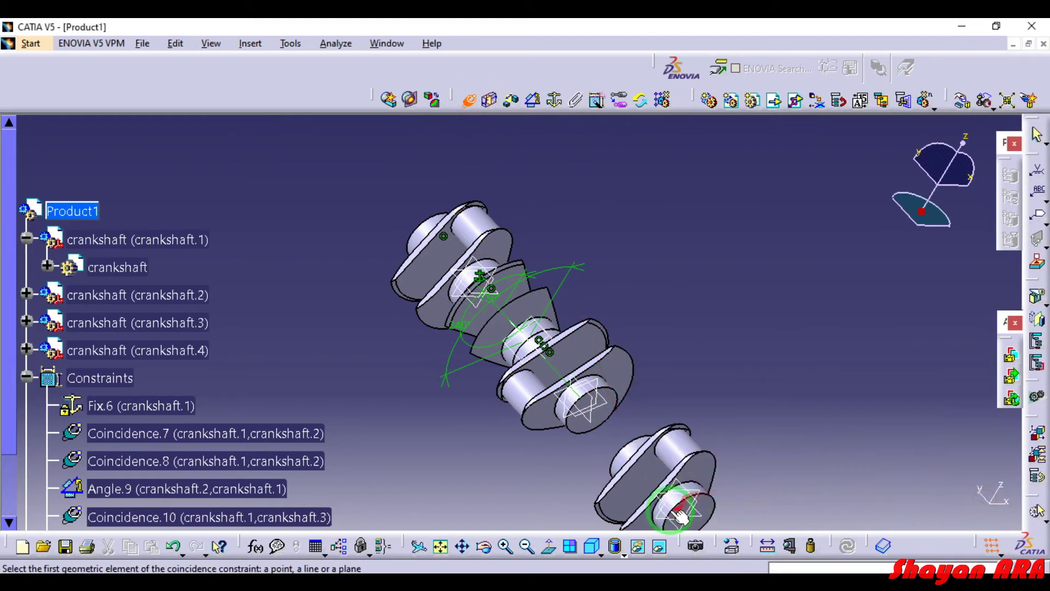
{"action": "middle_click_drag", "start_coordinate": [678, 510], "coordinate": [843, 456]}
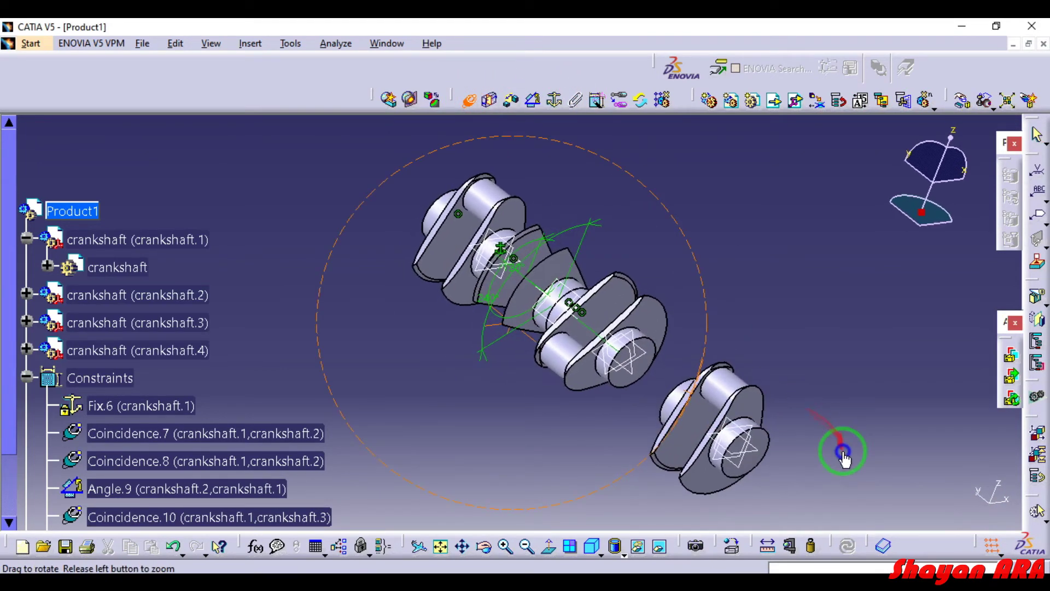
{"action": "middle_click_drag", "start_coordinate": [697, 439], "coordinate": [837, 290]}
{"action": "middle_click_drag", "start_coordinate": [804, 378], "coordinate": [334, 324]}
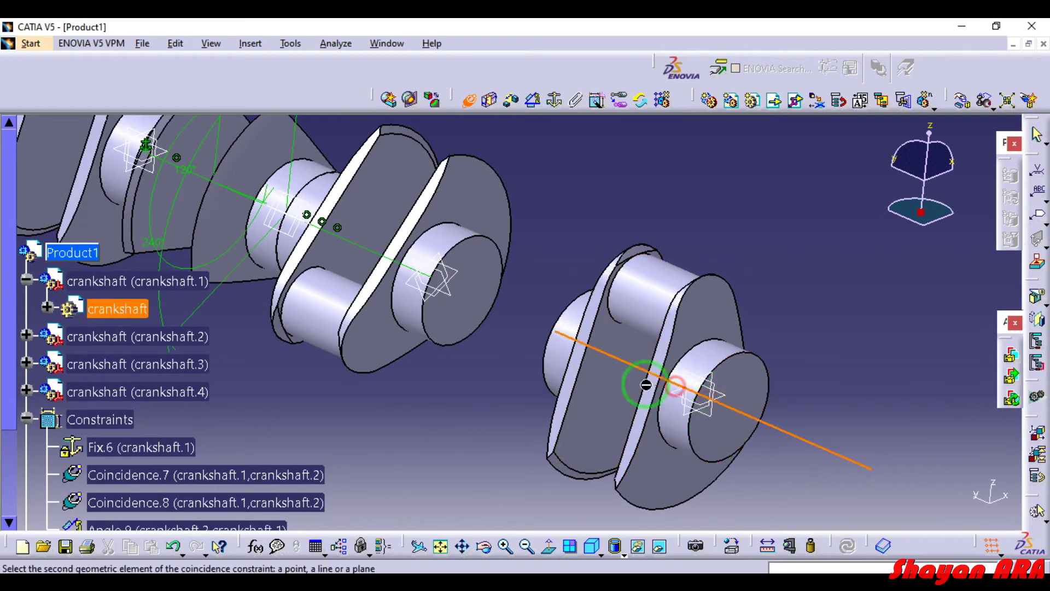
{"action": "middle_click_drag", "start_coordinate": [391, 238], "coordinate": [517, 285]}
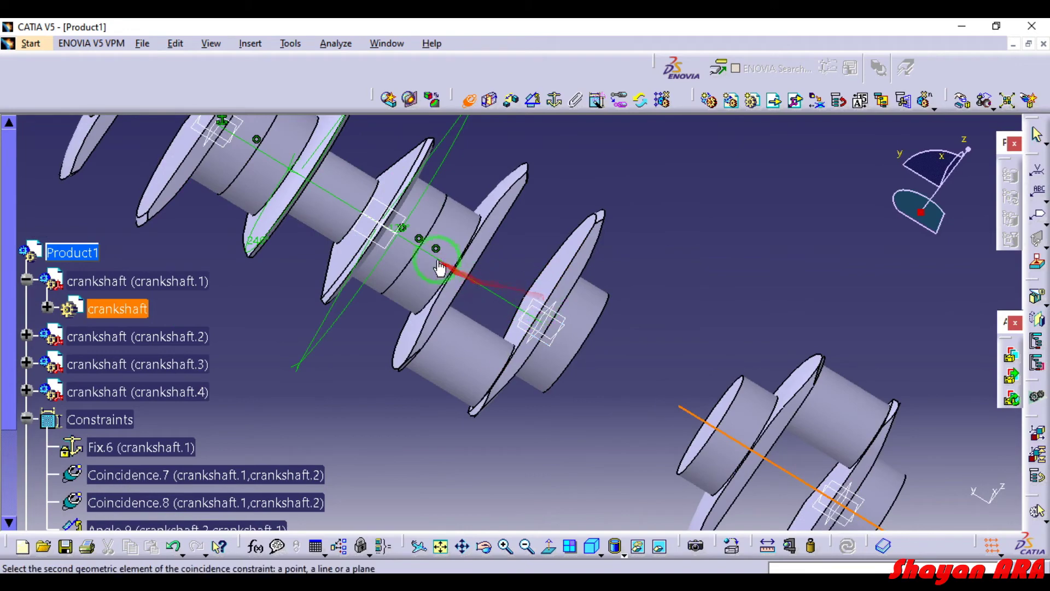
Add a coincidence constraint between the facing end faces of the third and fourth crankshaft instances and update the assembly.
{"action": "middle_click_drag", "start_coordinate": [715, 317], "coordinate": [740, 293]}
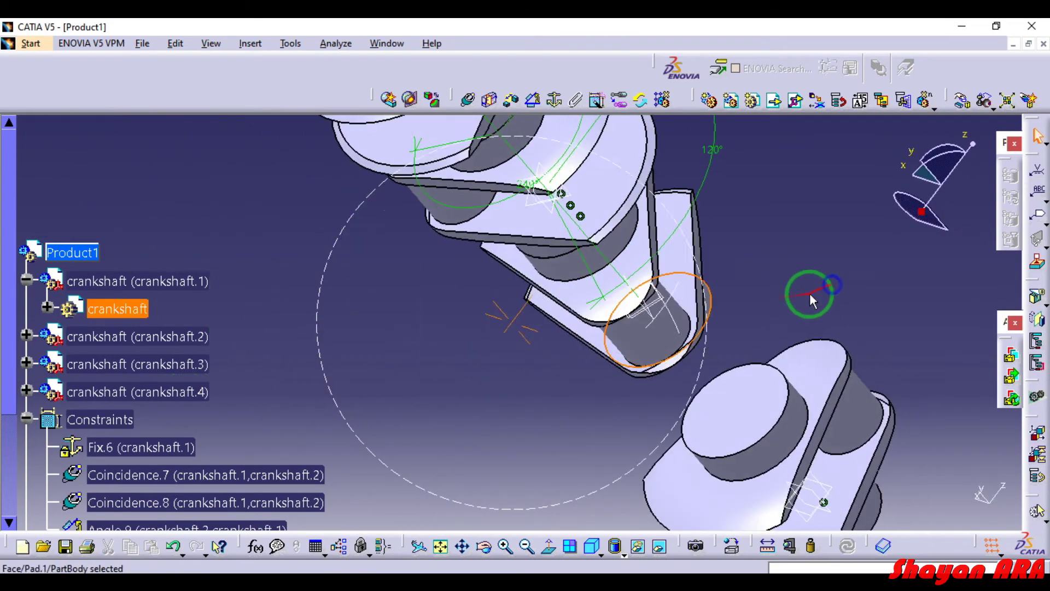
{"action": "left_click", "coordinate": [467, 99]}
{"action": "left_click", "coordinate": [977, 505]}
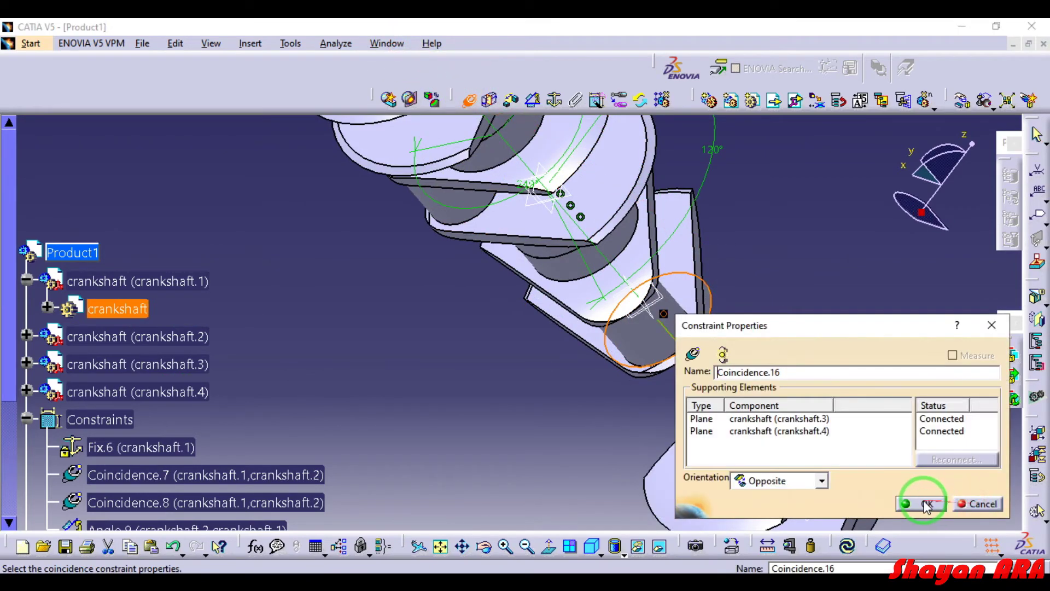
{"action": "left_click", "coordinate": [927, 504]}
{"action": "middle_click_drag", "start_coordinate": [770, 244], "coordinate": [410, 361]}
{"action": "left_click", "coordinate": [840, 546]}
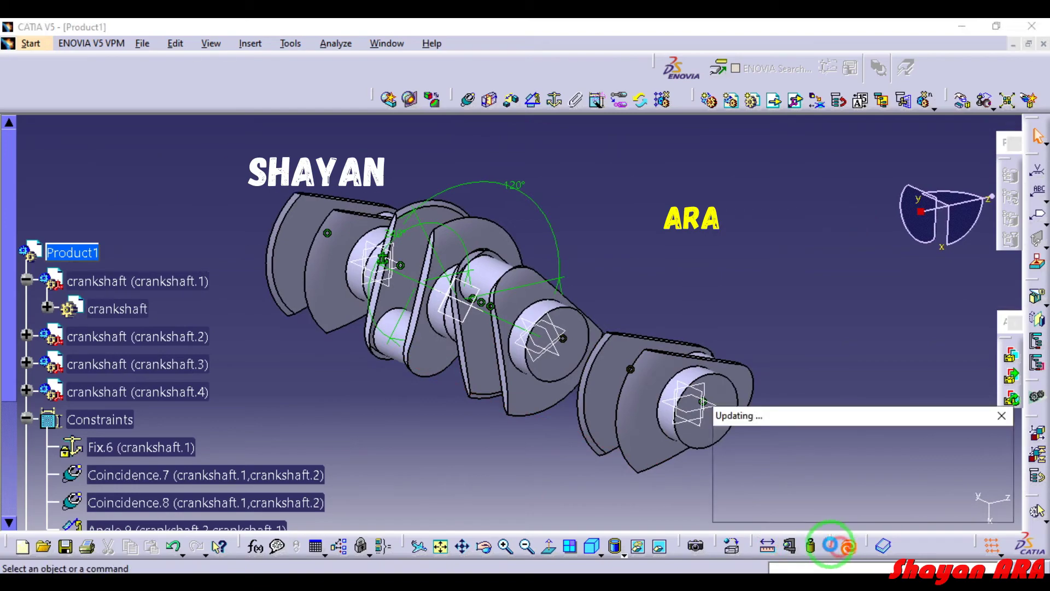
Add a 60-degree angle constraint between the reference planes of the fourth and first crankshaft instances and update the assembly.
{"action": "middle_click_drag", "start_coordinate": [682, 222], "coordinate": [508, 302]}
{"action": "middle_click_drag", "start_coordinate": [580, 236], "coordinate": [485, 450]}
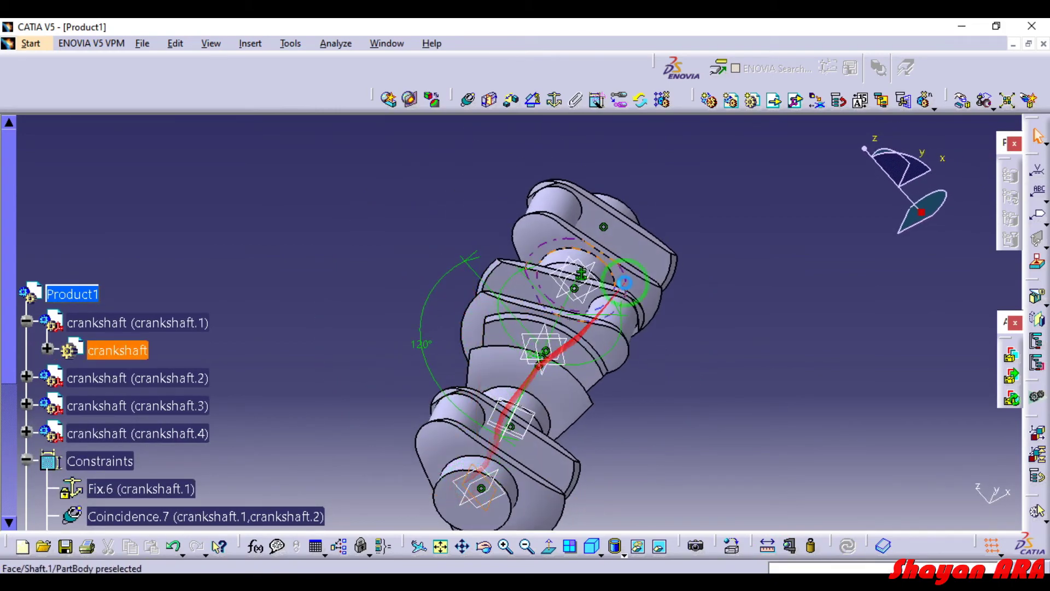
{"action": "middle_click_drag", "start_coordinate": [627, 278], "coordinate": [663, 238]}
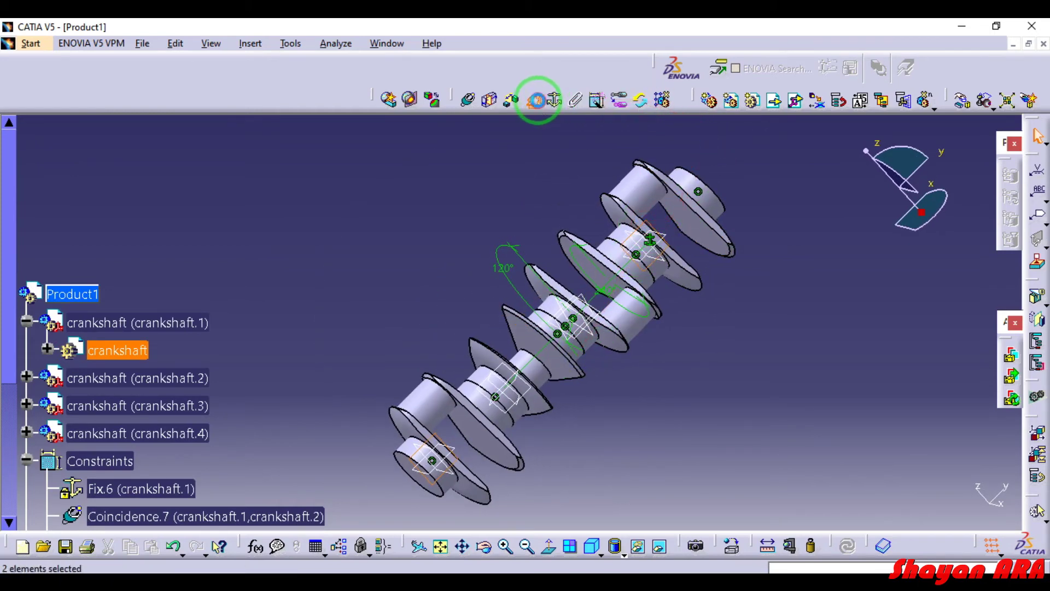
{"action": "left_click", "coordinate": [537, 100]}
{"action": "left_click", "coordinate": [980, 503]}
{"action": "left_click", "coordinate": [768, 477]}
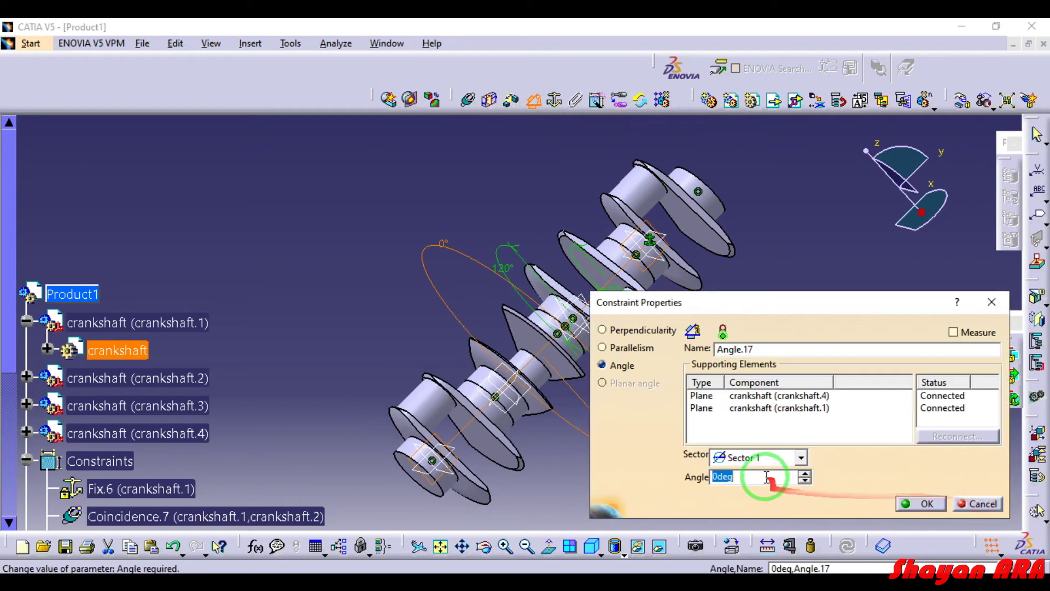
{"action": "left_click", "coordinate": [921, 503]}
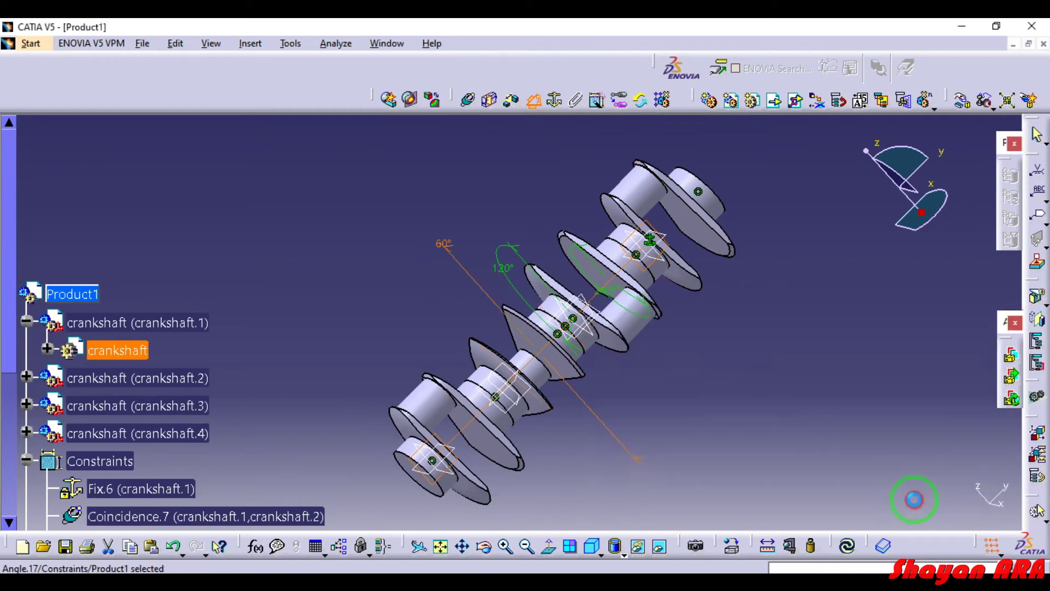
{"action": "left_click", "coordinate": [847, 546]}
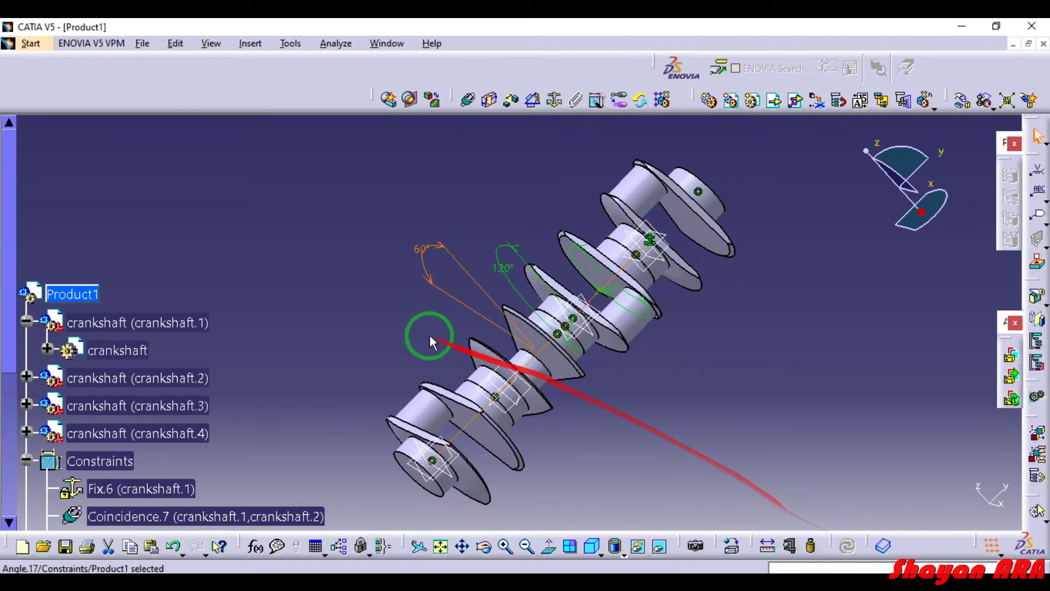
Insert a fifth instance of the existing crankshaft part into Product1.
{"action": "middle_click_drag", "start_coordinate": [312, 300], "coordinate": [509, 251]}
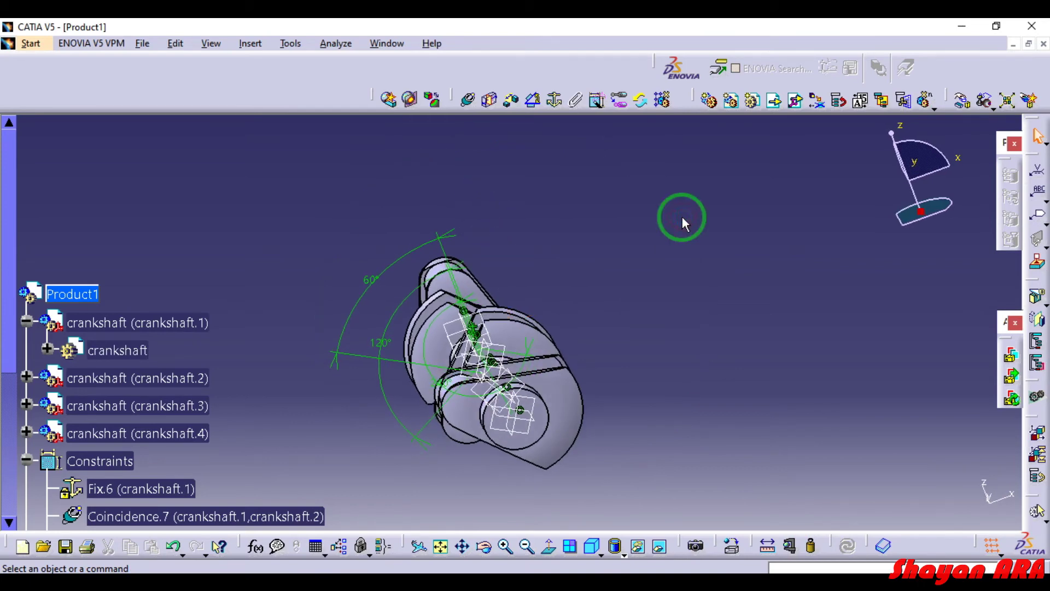
{"action": "left_click", "coordinate": [90, 289]}
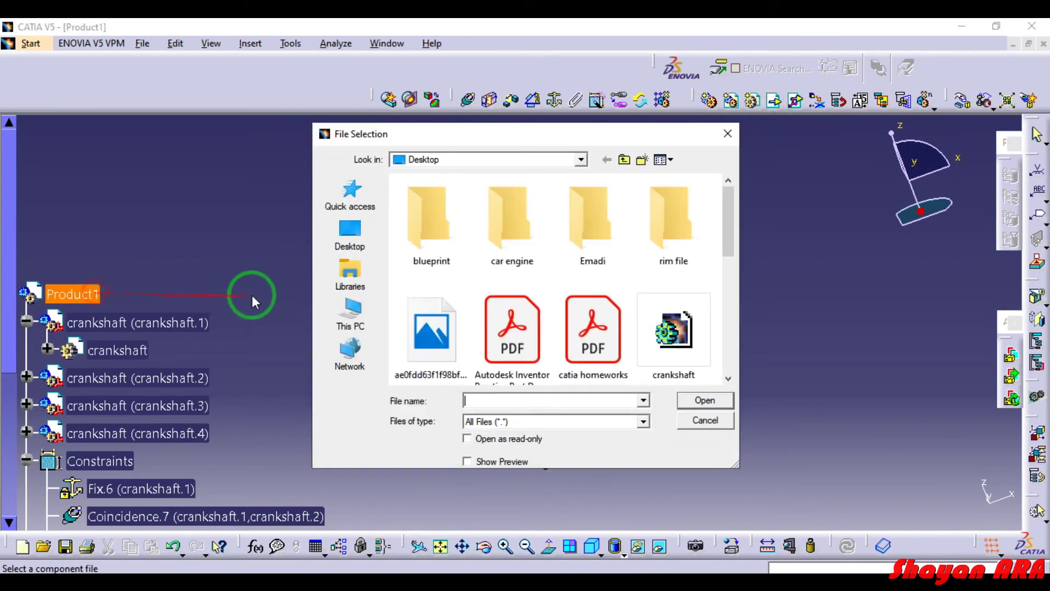
{"action": "left_click", "coordinate": [693, 353]}
{"action": "left_click", "coordinate": [710, 407]}
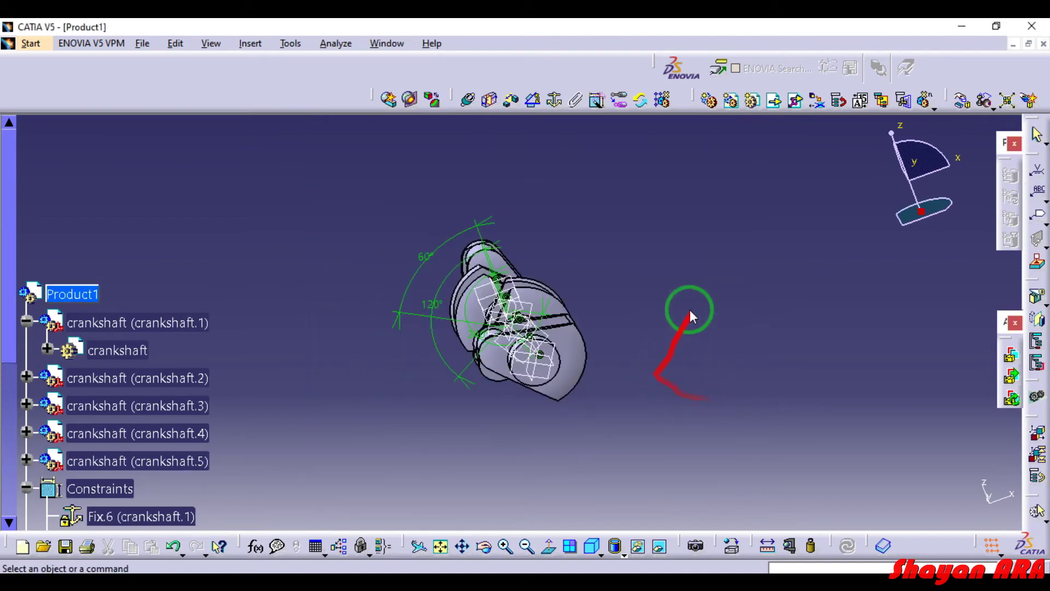
Move the fifth crankshaft instance along the Y axis until it is clear of the four assembled sections.
{"action": "left_click", "coordinate": [963, 100]}
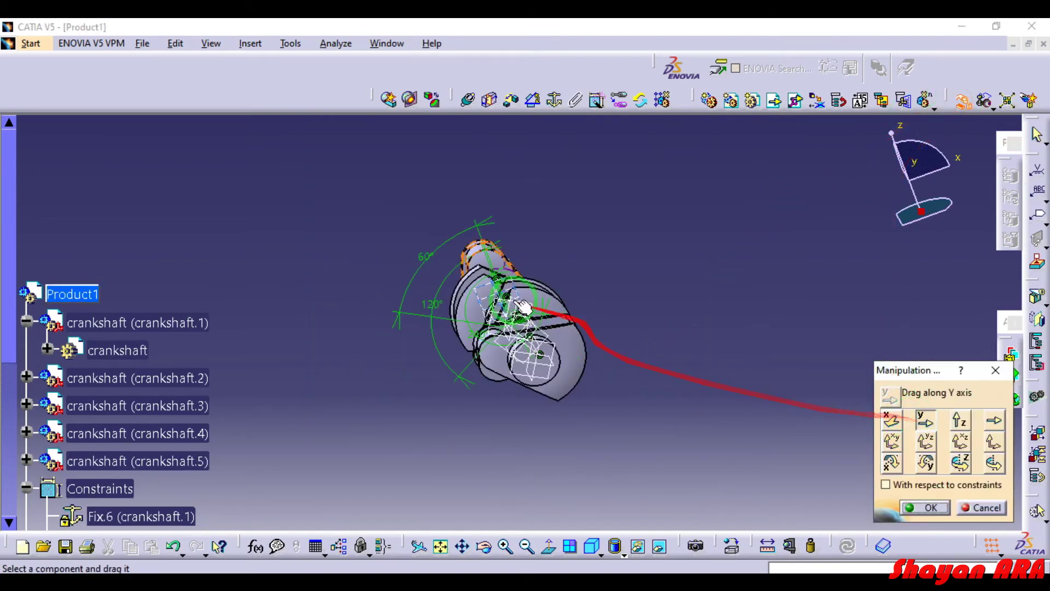
{"action": "left_click_drag", "start_coordinate": [506, 278], "coordinate": [588, 440]}
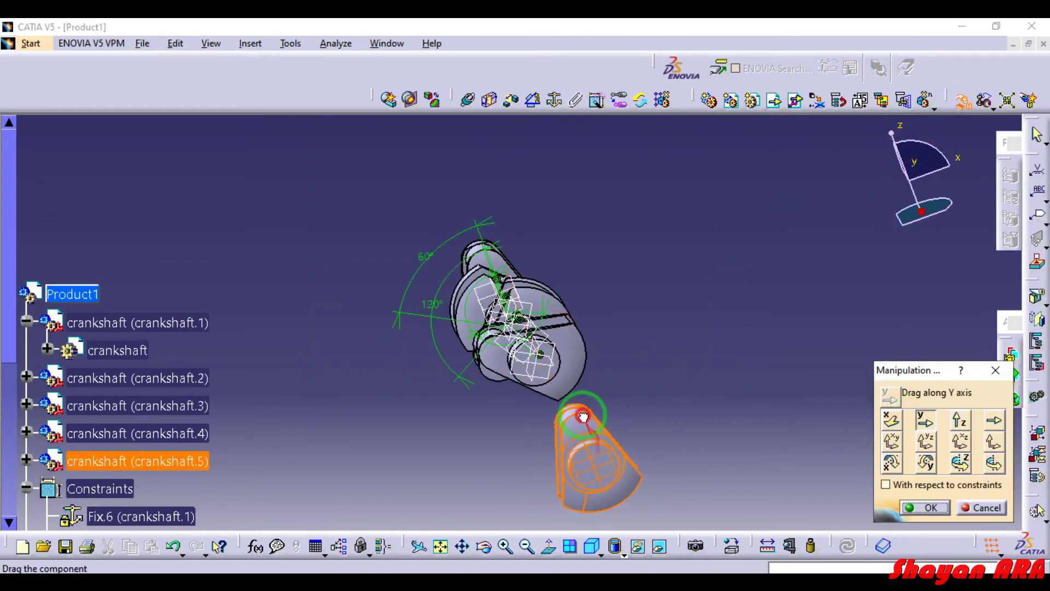
{"action": "left_click", "coordinate": [930, 507]}
Add a coincidence constraint between the shaft axes of the fifth and fourth crankshaft instances.
{"action": "middle_click_drag", "start_coordinate": [509, 424], "coordinate": [535, 227]}
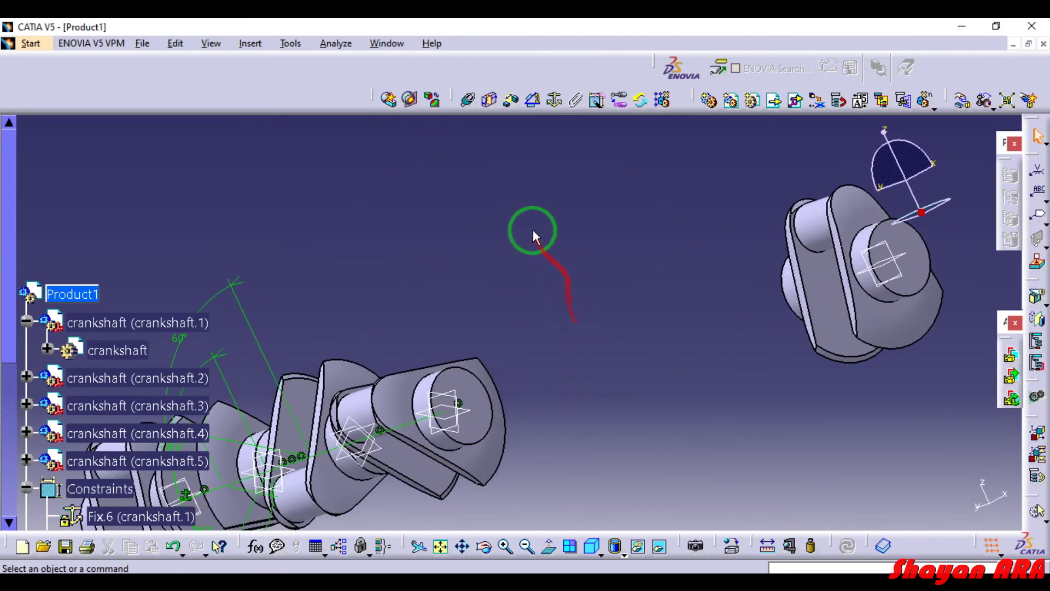
{"action": "left_click", "coordinate": [469, 100]}
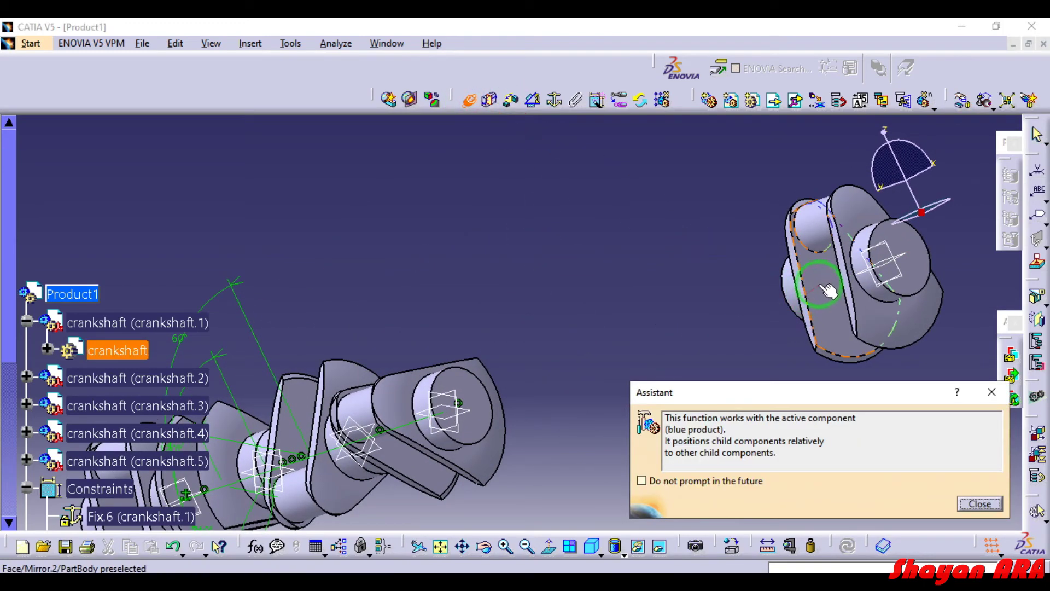
{"action": "left_click", "coordinate": [797, 297]}
{"action": "left_click", "coordinate": [978, 503]}
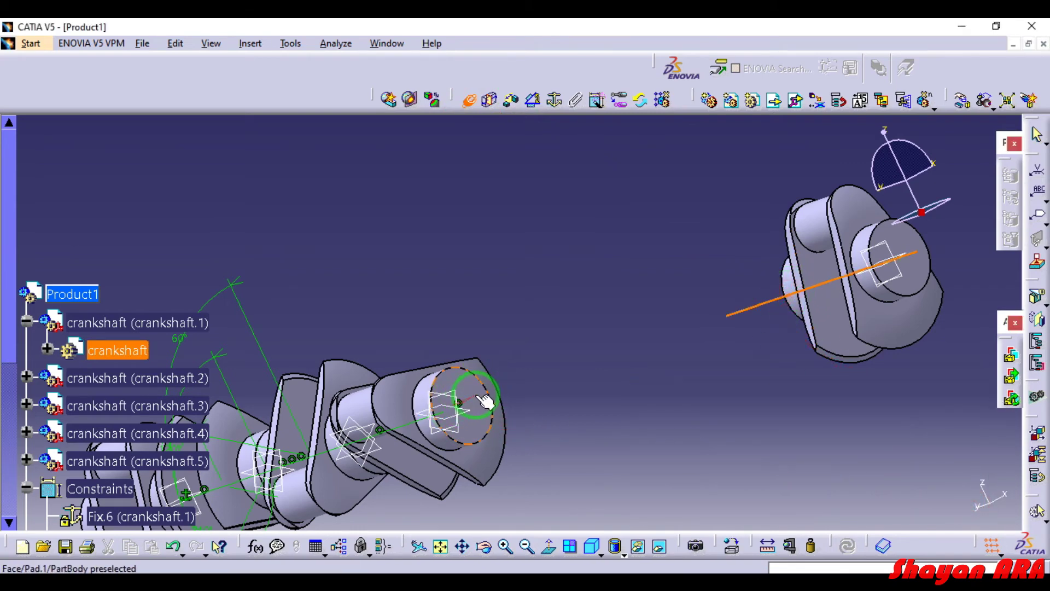
{"action": "left_click", "coordinate": [496, 395]}
Make the facing end faces of the fourth and fifth crankshaft instances coincident and update the assembly.
{"action": "middle_click_drag", "start_coordinate": [412, 461], "coordinate": [384, 373]}
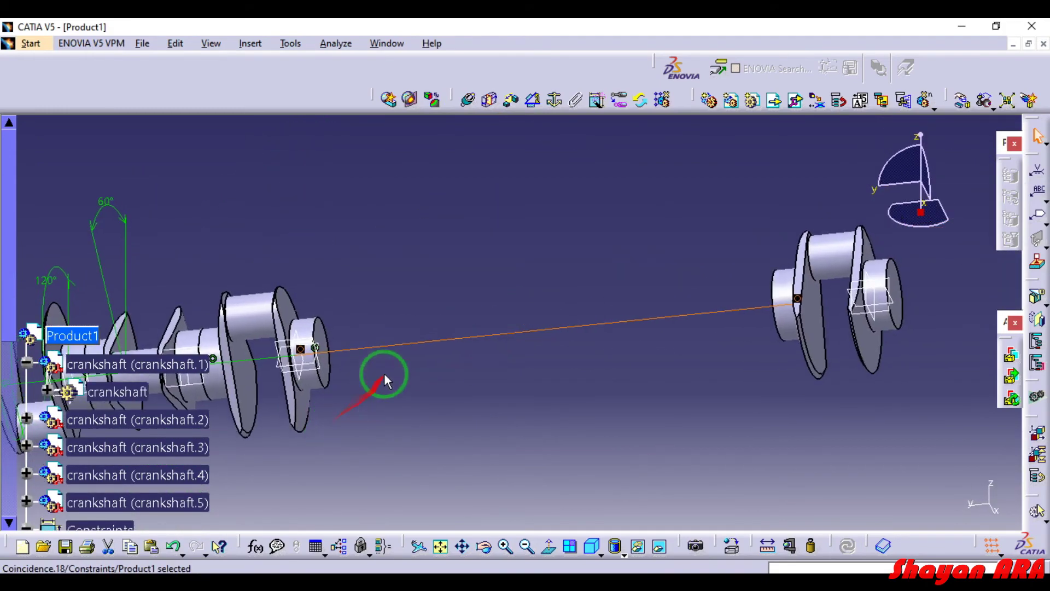
{"action": "left_click", "coordinate": [472, 102]}
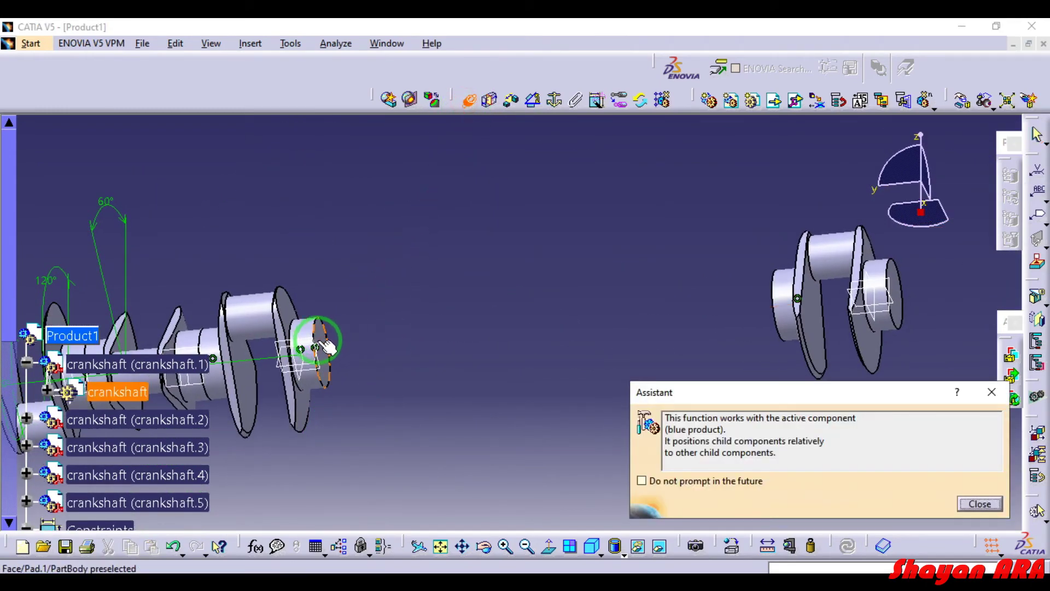
{"action": "left_click", "coordinate": [327, 346]}
{"action": "middle_click_drag", "start_coordinate": [441, 293], "coordinate": [554, 320]}
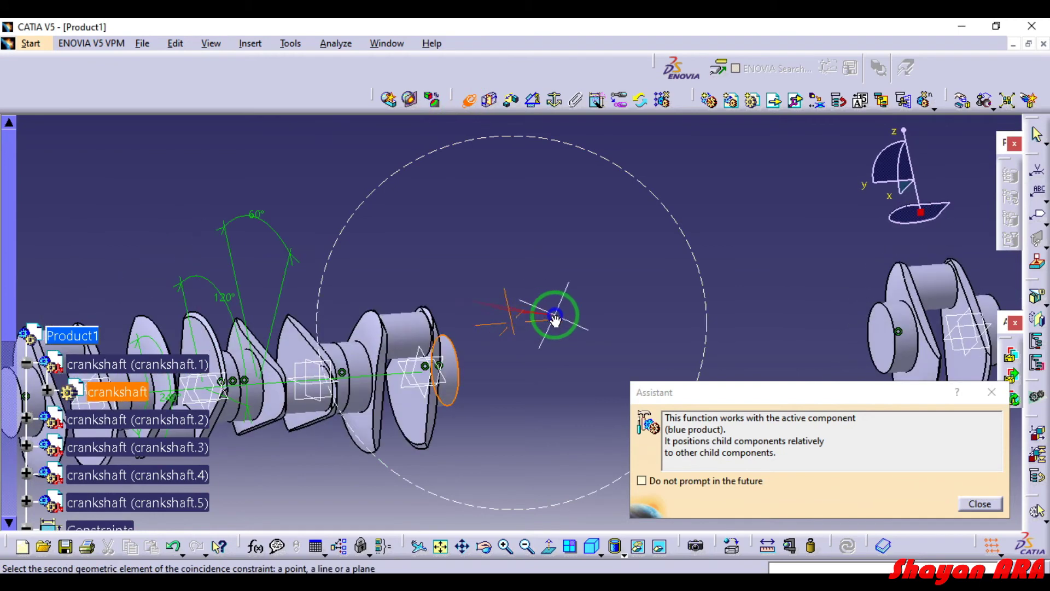
{"action": "left_click", "coordinate": [884, 344]}
{"action": "left_click", "coordinate": [924, 511]}
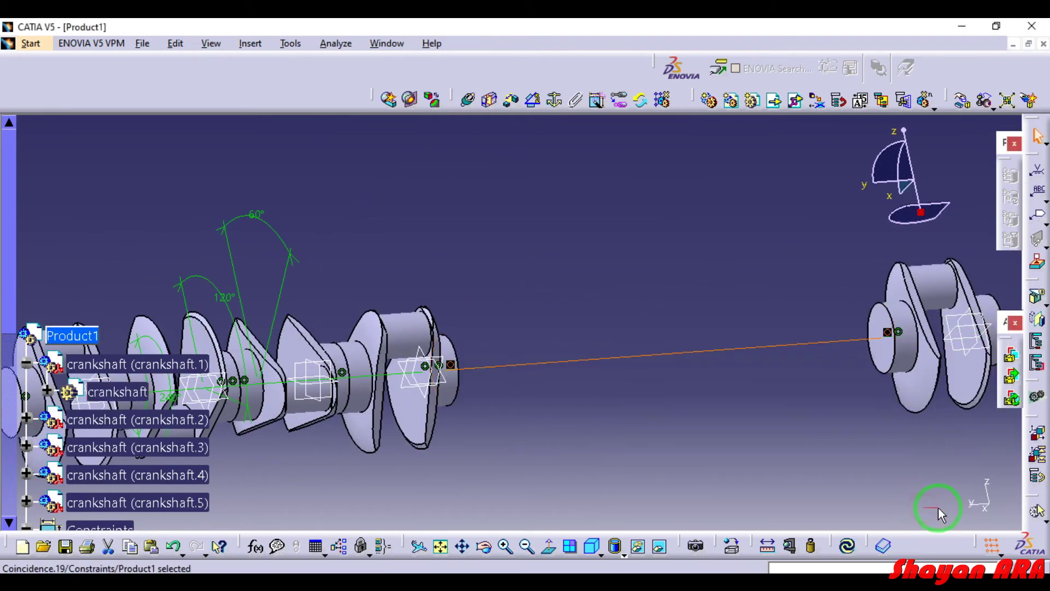
{"action": "left_click", "coordinate": [849, 553]}
Add a 300-degree angle constraint between the reference planes of the fifth and first crankshaft instances and update the assembly.
{"action": "middle_click_drag", "start_coordinate": [683, 360], "coordinate": [476, 206]}
{"action": "left_click", "coordinate": [425, 427]}
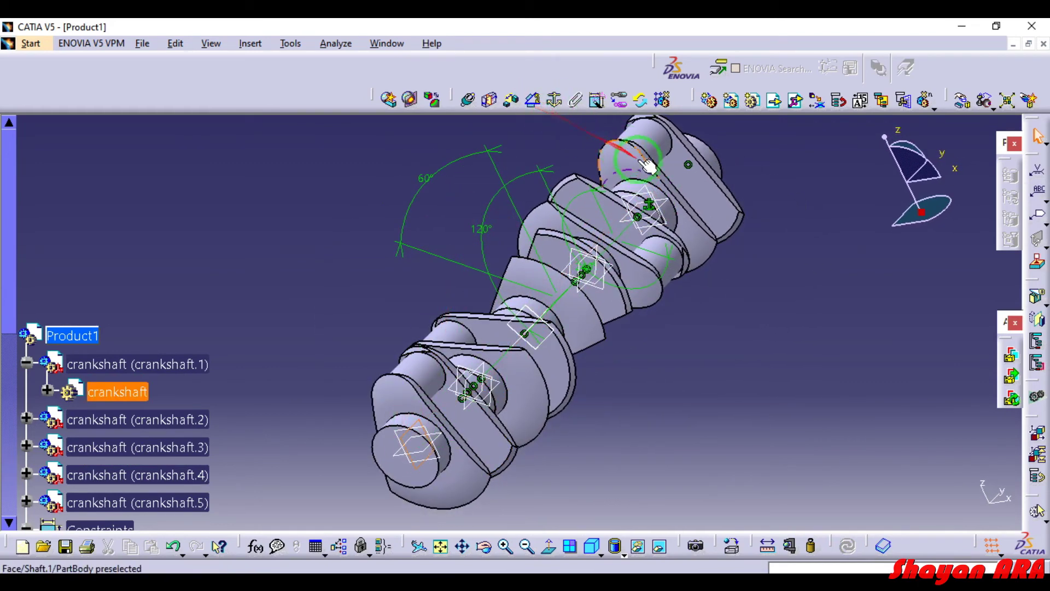
{"action": "left_click", "coordinate": [328, 263]}
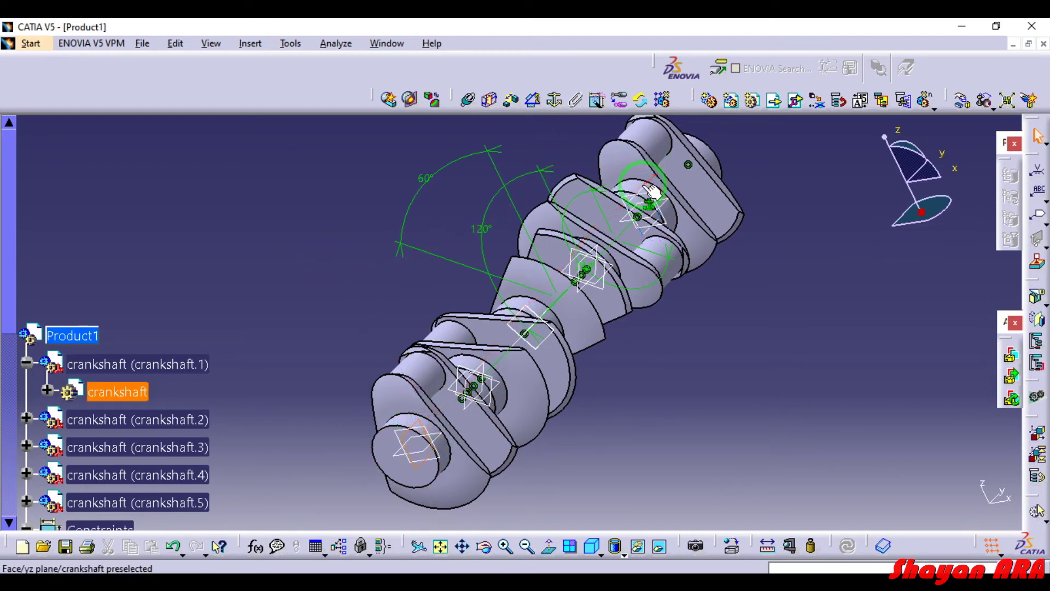
{"action": "left_click", "coordinate": [534, 100]}
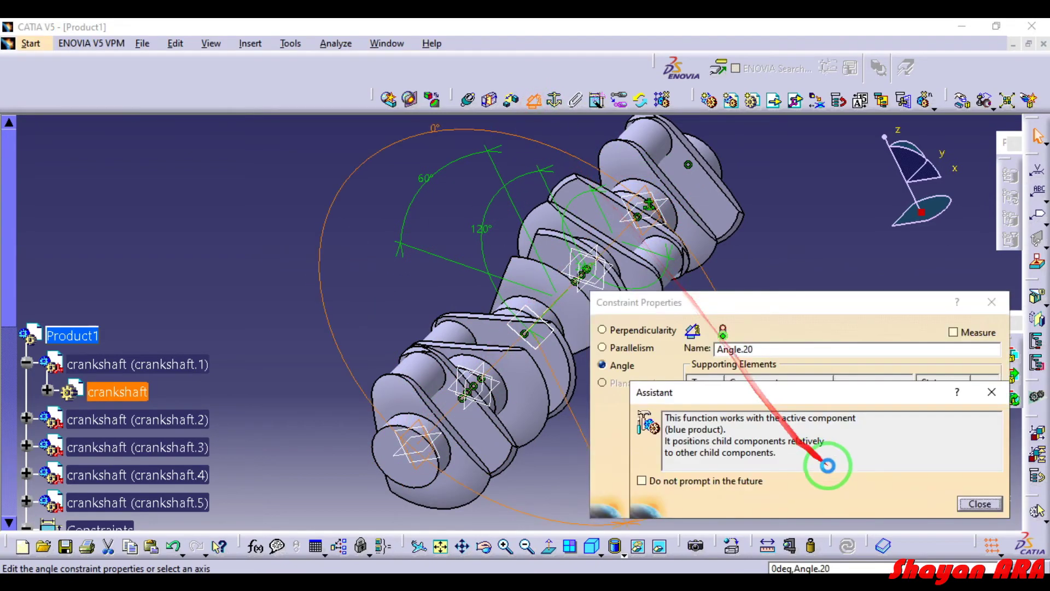
{"action": "left_click", "coordinate": [980, 503]}
{"action": "left_click", "coordinate": [782, 477]}
{"action": "type", "text": "300"}
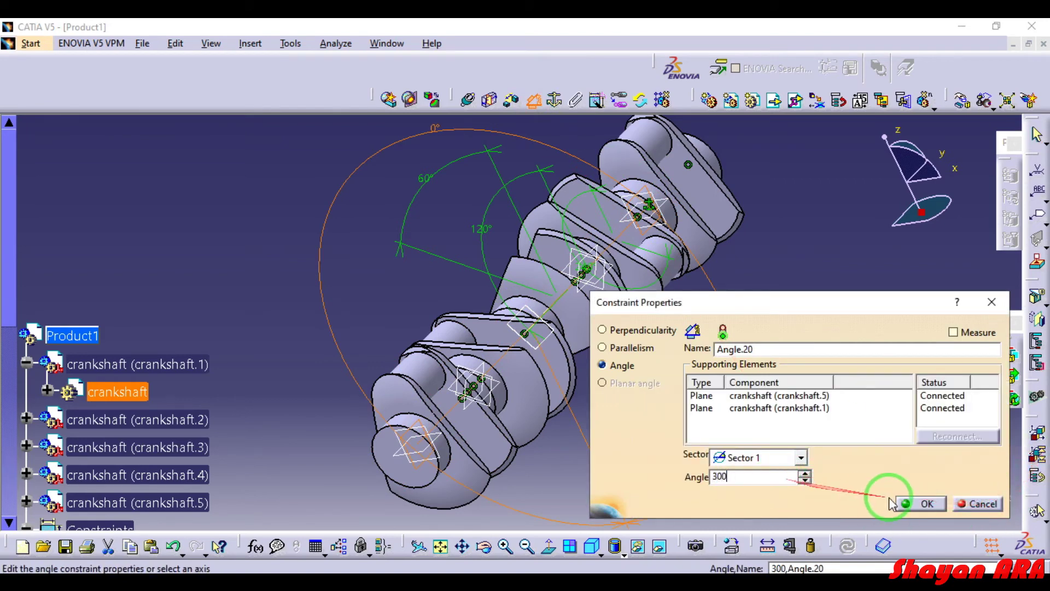
{"action": "left_click", "coordinate": [915, 501]}
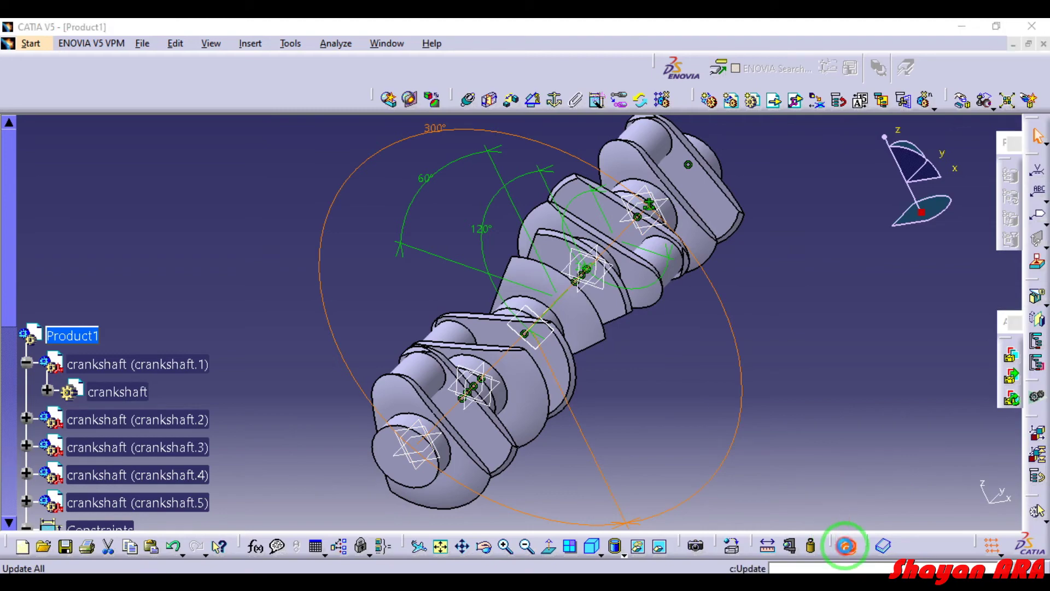
{"action": "left_click", "coordinate": [846, 546]}
Insert a sixth instance of the existing crankshaft part into Product1.
{"action": "middle_click_drag", "start_coordinate": [281, 376], "coordinate": [343, 370]}
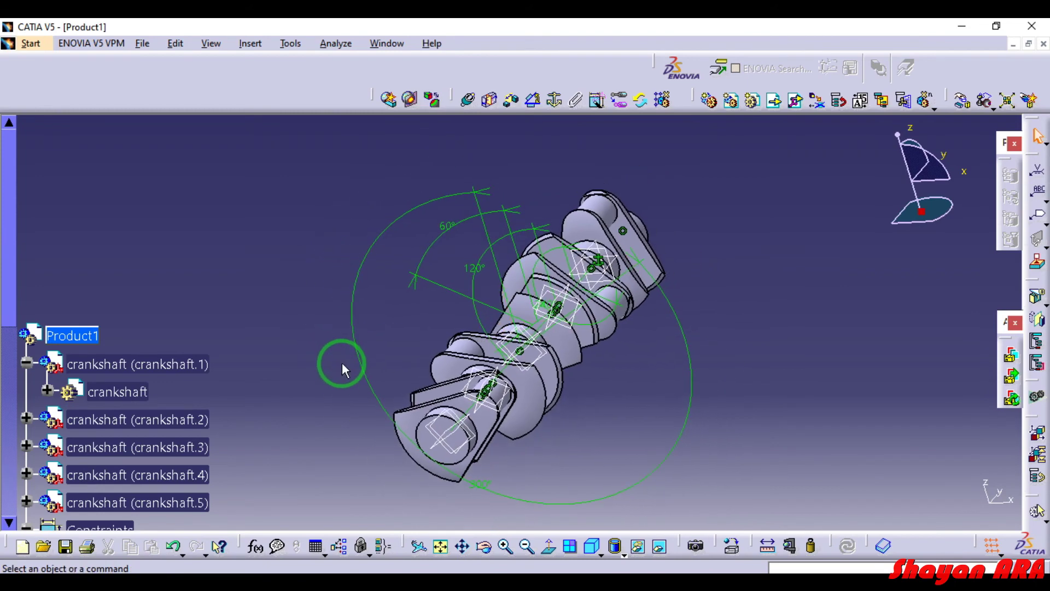
{"action": "left_click", "coordinate": [773, 99]}
{"action": "left_click", "coordinate": [71, 335]}
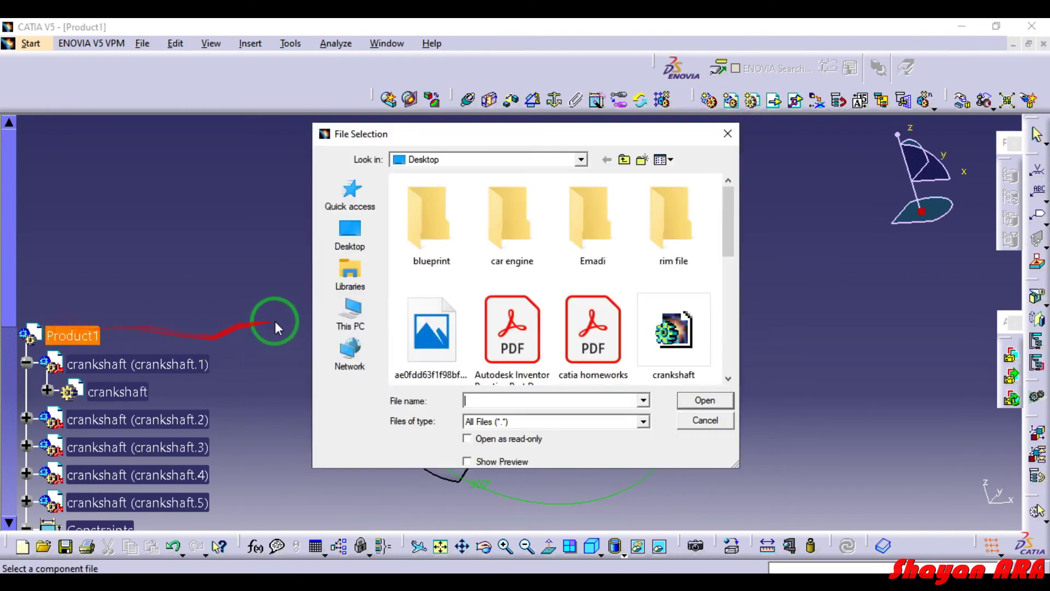
{"action": "left_click", "coordinate": [702, 339]}
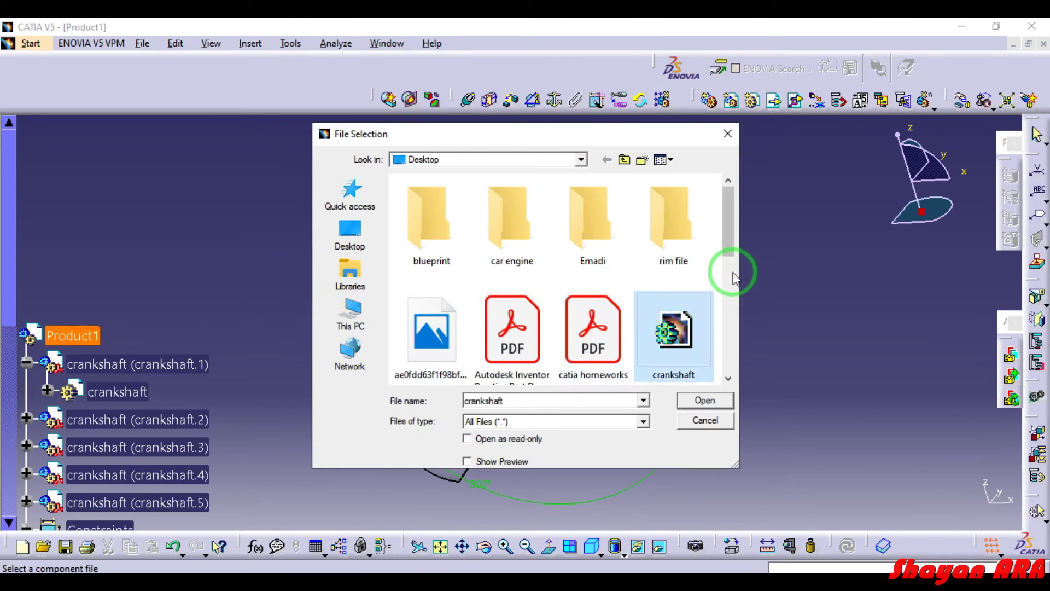
{"action": "left_click", "coordinate": [706, 400]}
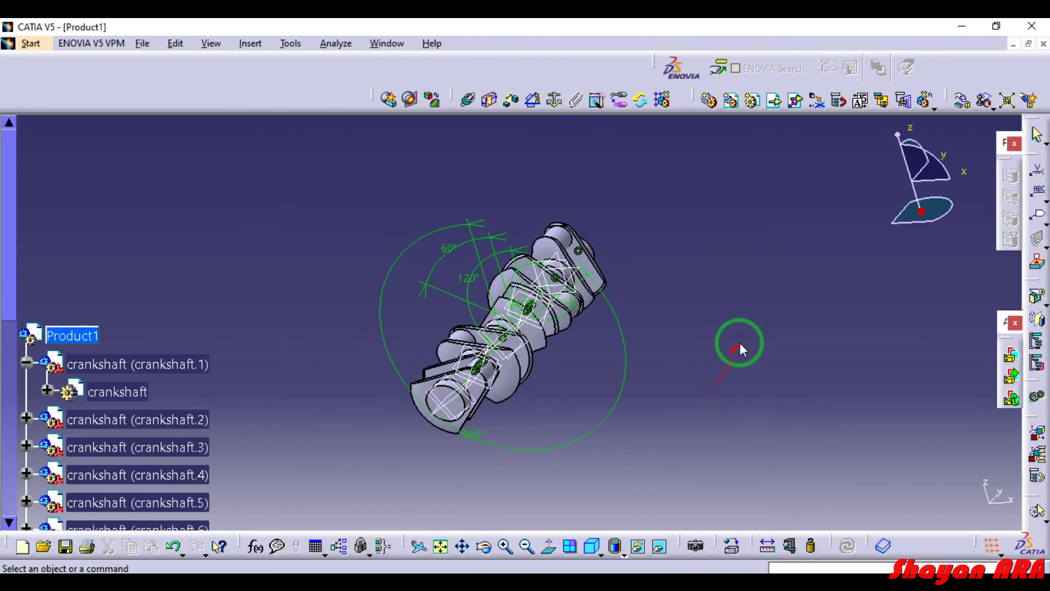
Move the sixth crankshaft instance along the Y axis until it is clear of the five assembled sections.
{"action": "left_click", "coordinate": [961, 101]}
{"action": "left_click", "coordinate": [926, 420]}
{"action": "left_click_drag", "start_coordinate": [574, 257], "coordinate": [382, 422]}
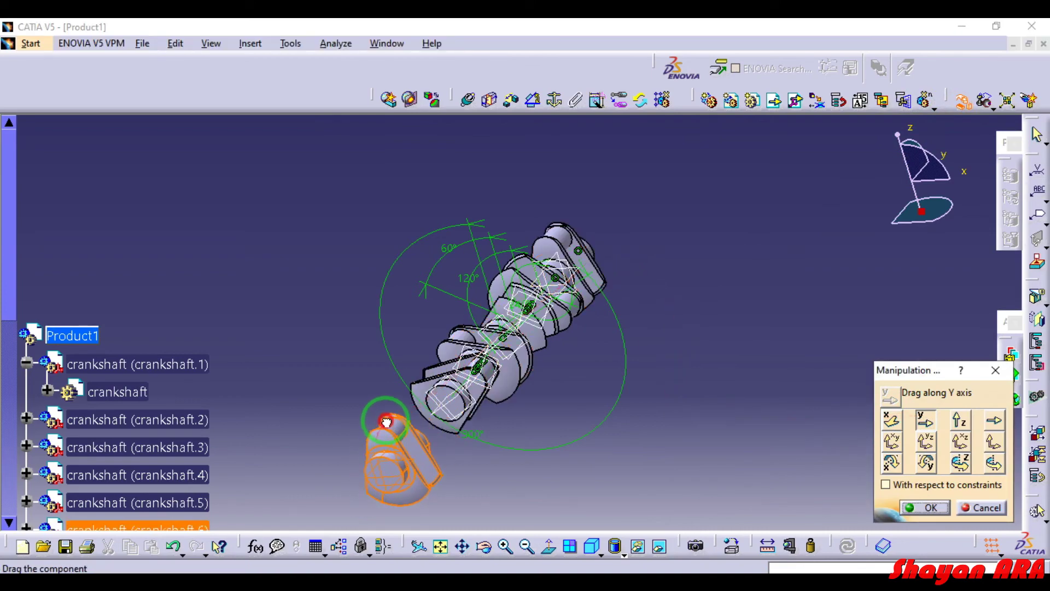
{"action": "left_click", "coordinate": [932, 508]}
Make the main journal axis of the sixth crankshaft instance coincident with that of the fifth instance.
{"action": "middle_click_drag", "start_coordinate": [567, 441], "coordinate": [623, 376]}
{"action": "left_click", "coordinate": [513, 103]}
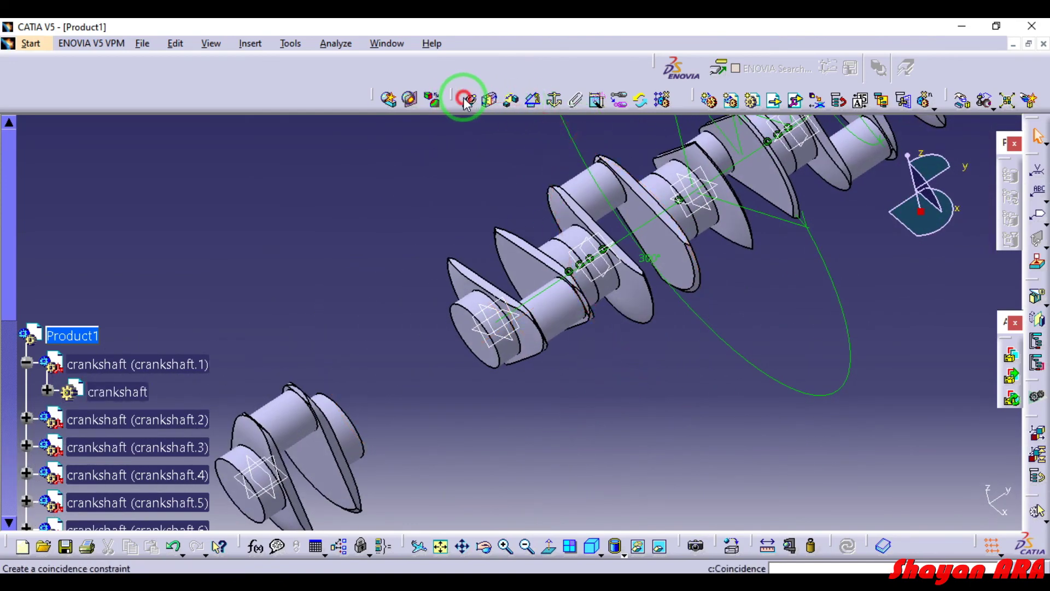
{"action": "left_click", "coordinate": [317, 466]}
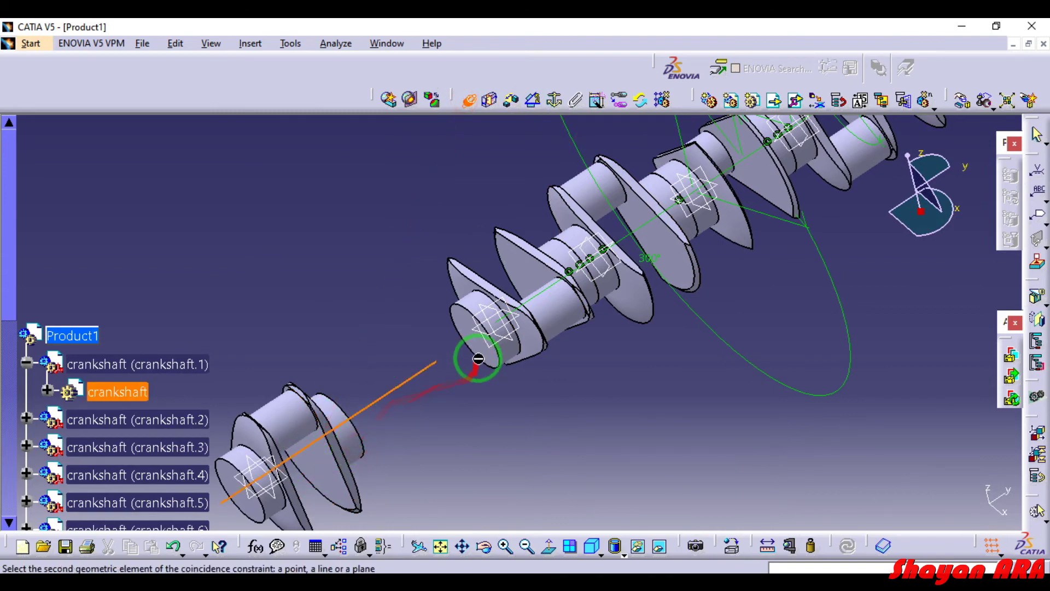
{"action": "middle_click_drag", "start_coordinate": [421, 363], "coordinate": [730, 413]}
{"action": "middle_click_drag", "start_coordinate": [444, 421], "coordinate": [426, 356]}
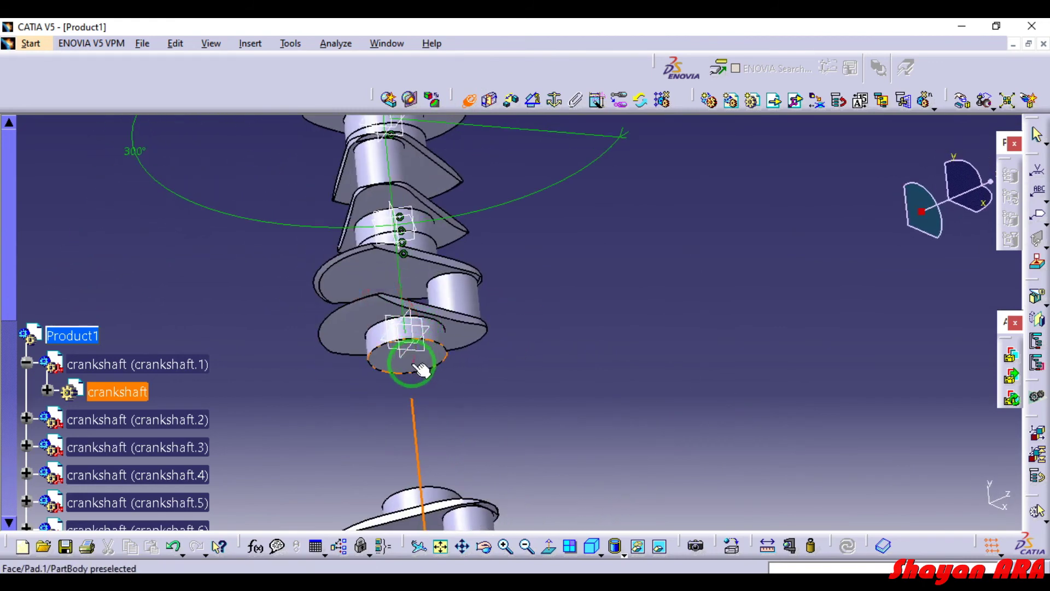
{"action": "middle_click_drag", "start_coordinate": [410, 286], "coordinate": [306, 391]}
{"action": "middle_click_drag", "start_coordinate": [264, 454], "coordinate": [576, 371]}
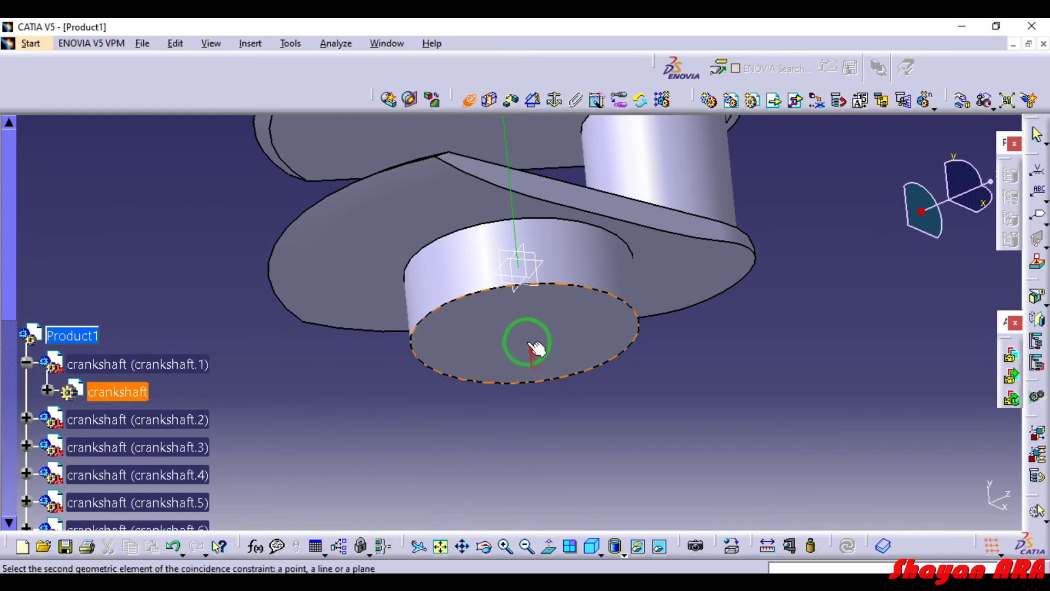
{"action": "left_click", "coordinate": [514, 230]}
Make the facing end faces of the sixth and fifth crankshaft instances coincident with opposite orientation and update the assembly.
{"action": "middle_click_drag", "start_coordinate": [731, 389], "coordinate": [677, 424]}
{"action": "left_click", "coordinate": [575, 328]}
{"action": "middle_click_drag", "start_coordinate": [608, 327], "coordinate": [567, 300]}
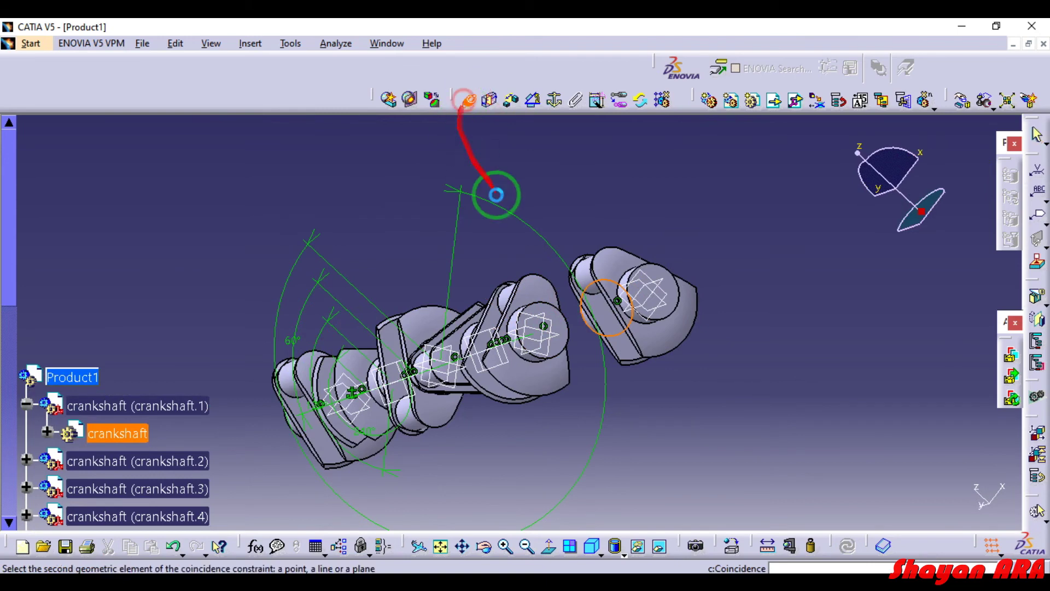
{"action": "left_click", "coordinate": [568, 333]}
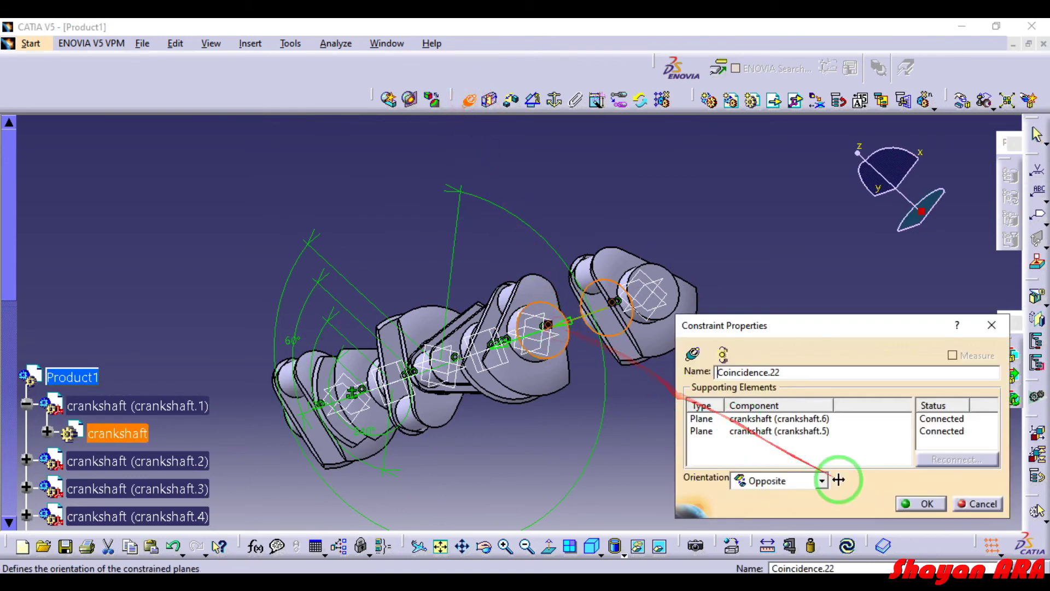
{"action": "left_click", "coordinate": [920, 504]}
{"action": "left_click", "coordinate": [844, 546]}
Add a 180-degree angle constraint between the reference planes of the sixth and first crankshaft instances and update the assembly.
{"action": "middle_click_drag", "start_coordinate": [708, 286], "coordinate": [562, 342]}
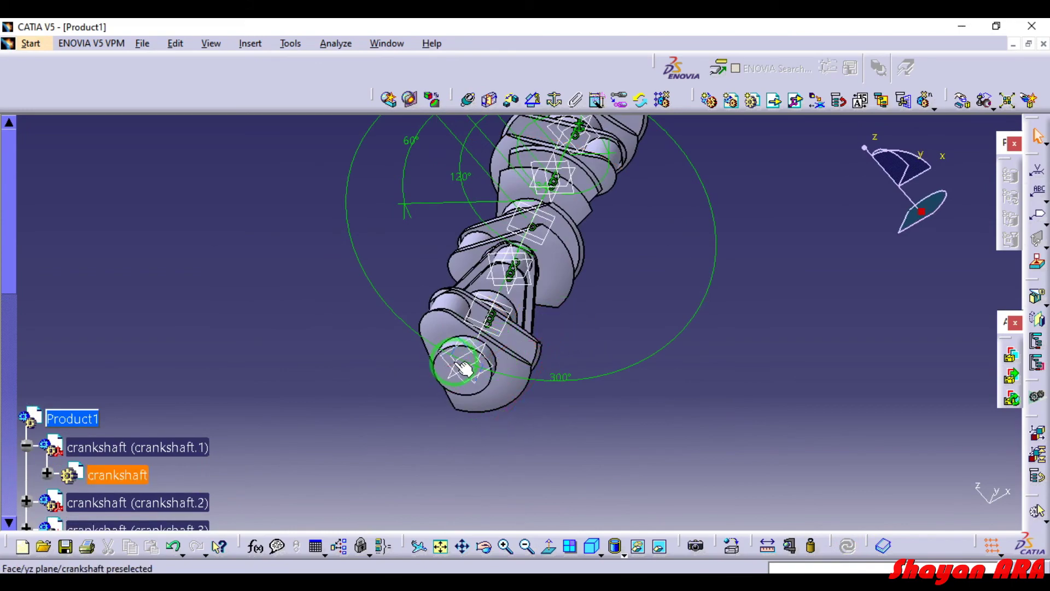
{"action": "middle_click_drag", "start_coordinate": [463, 365], "coordinate": [530, 408]}
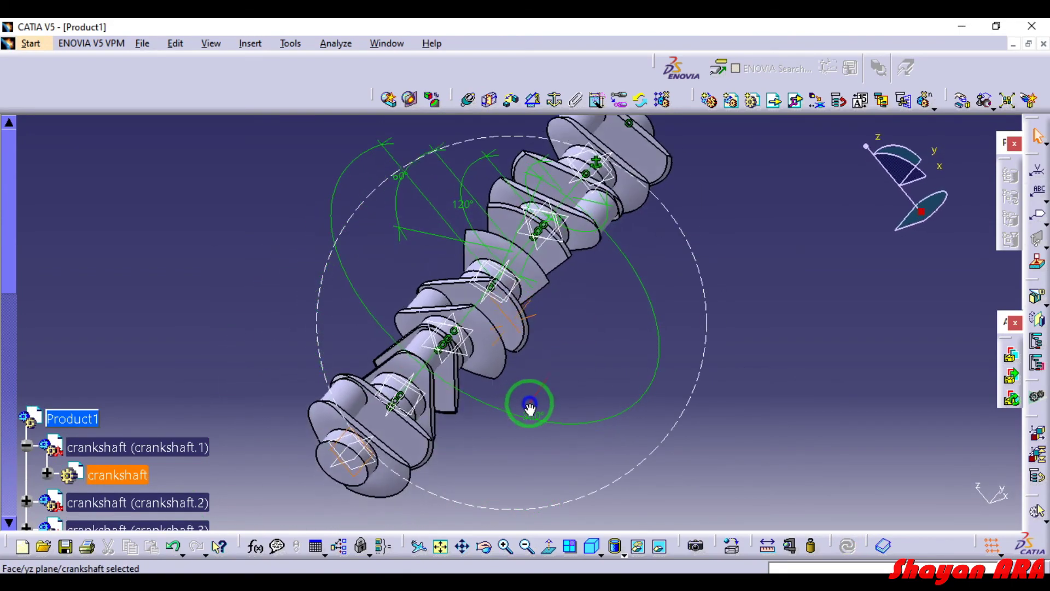
{"action": "left_click", "coordinate": [600, 147]}
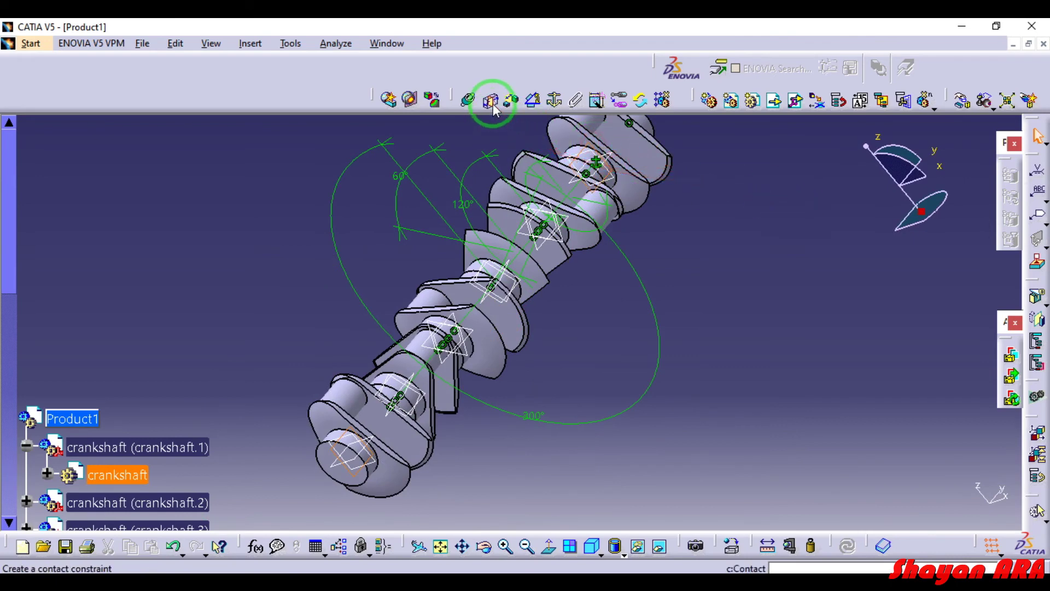
{"action": "left_click", "coordinate": [534, 102]}
{"action": "left_click", "coordinate": [784, 478]}
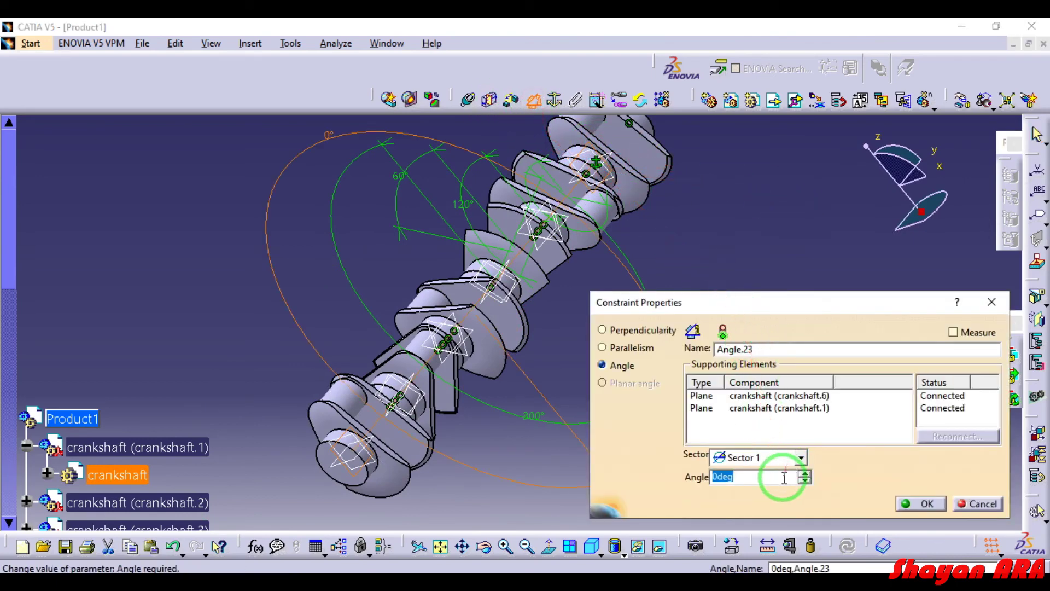
{"action": "type", "text": "180"}
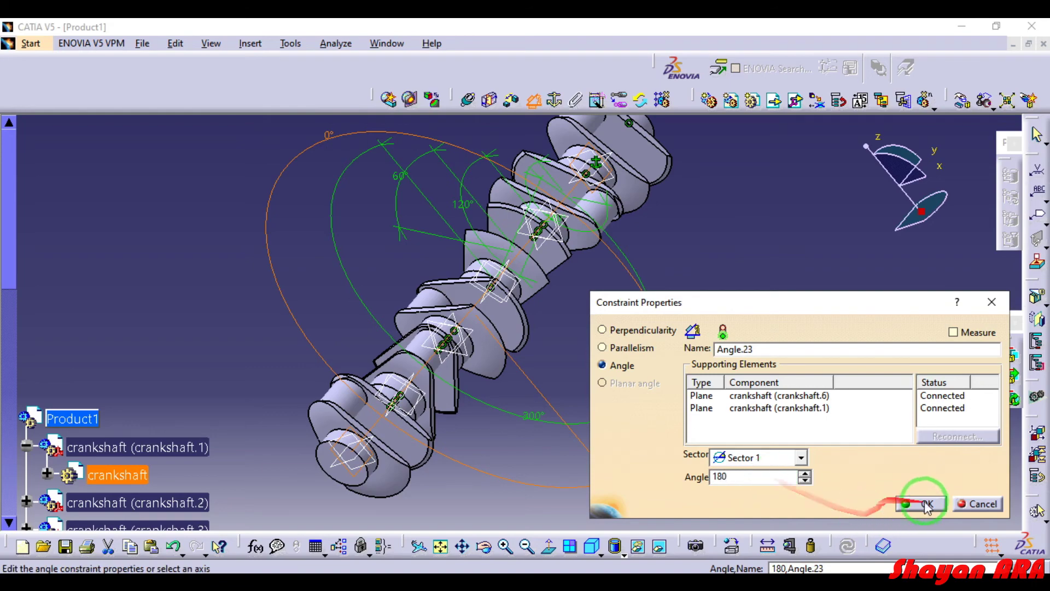
{"action": "left_click", "coordinate": [921, 503]}
{"action": "left_click", "coordinate": [849, 546]}
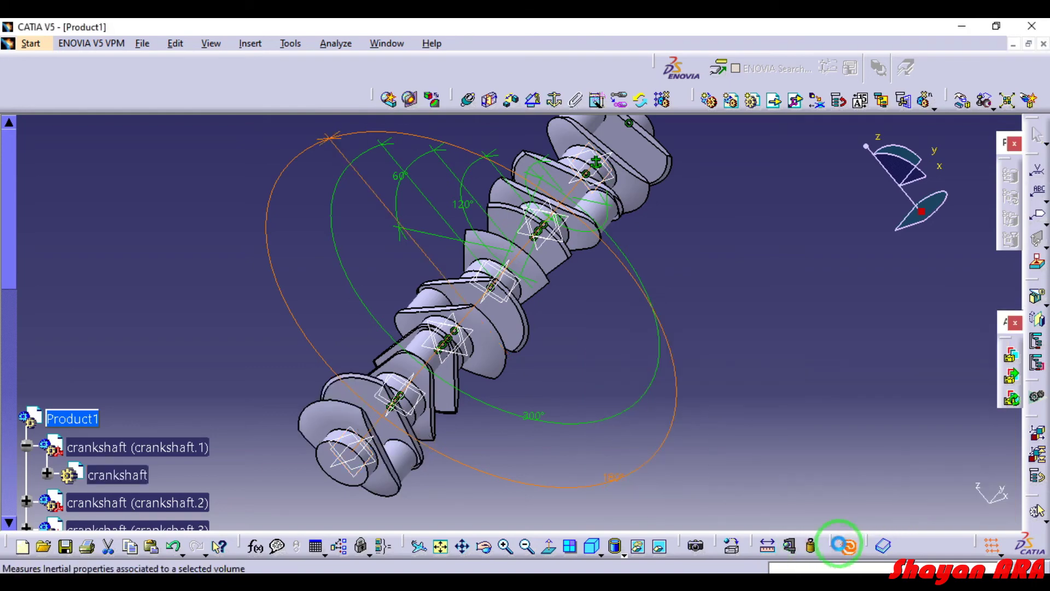
Generate a single CATPart named Product1_AllCATPart from the whole Product1 assembly.
{"action": "middle_click_drag", "start_coordinate": [206, 347], "coordinate": [338, 340]}
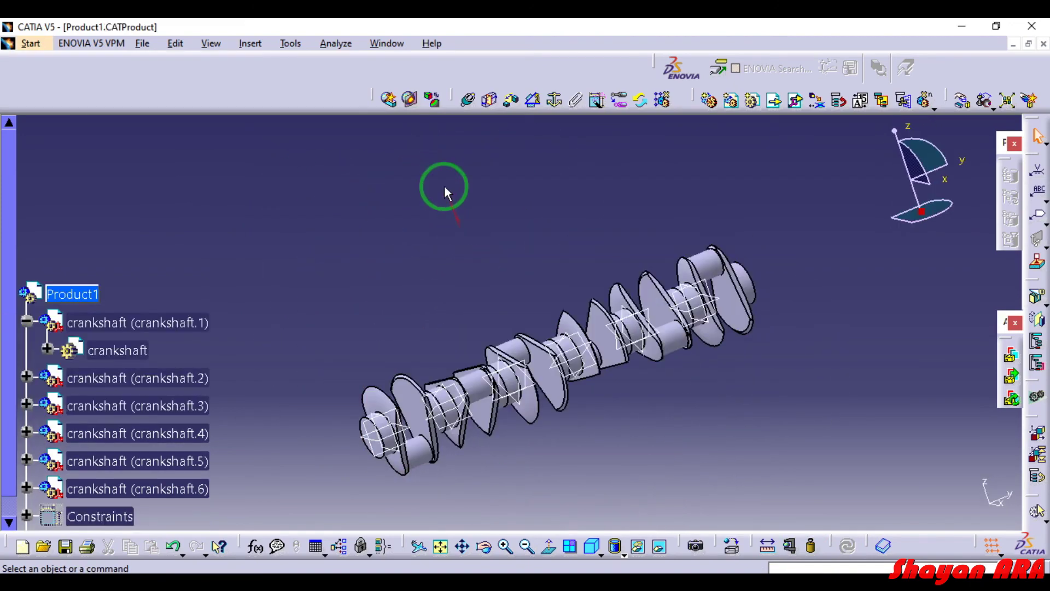
{"action": "middle_click_drag", "start_coordinate": [445, 185], "coordinate": [465, 288]}
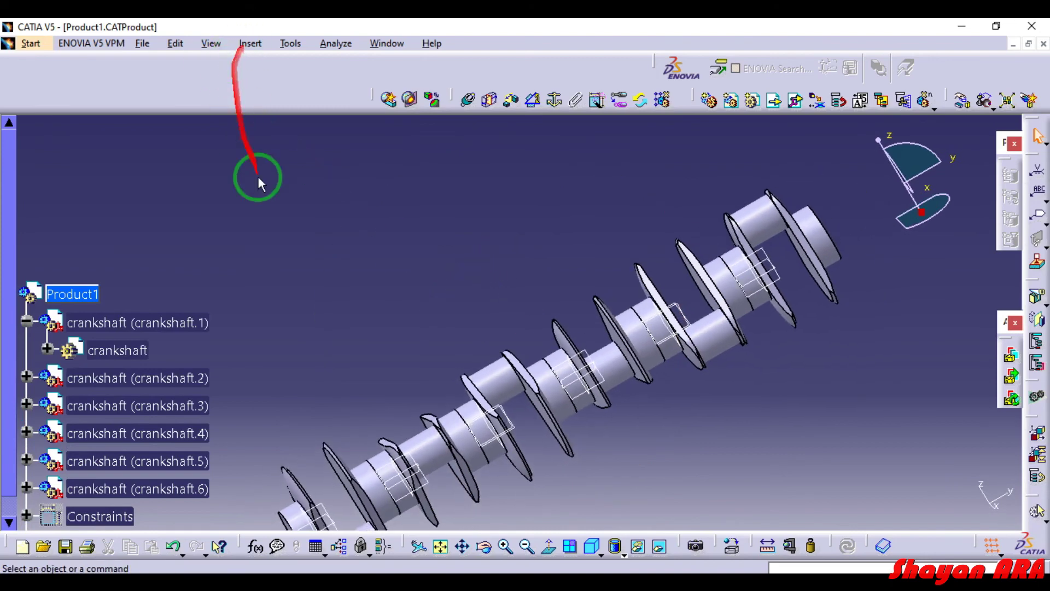
{"action": "left_click", "coordinate": [290, 43]}
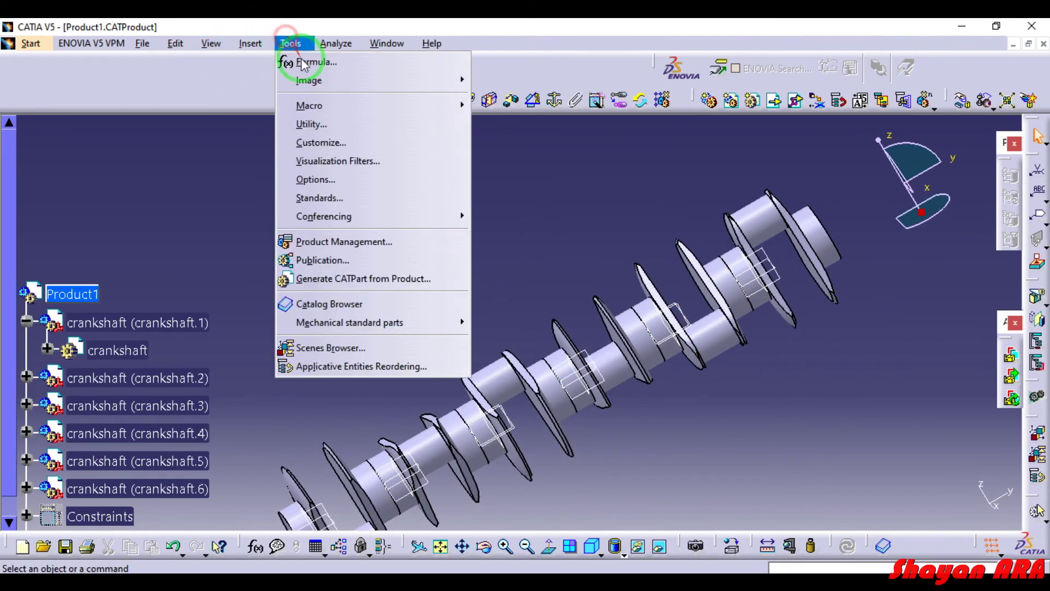
{"action": "left_click", "coordinate": [419, 281]}
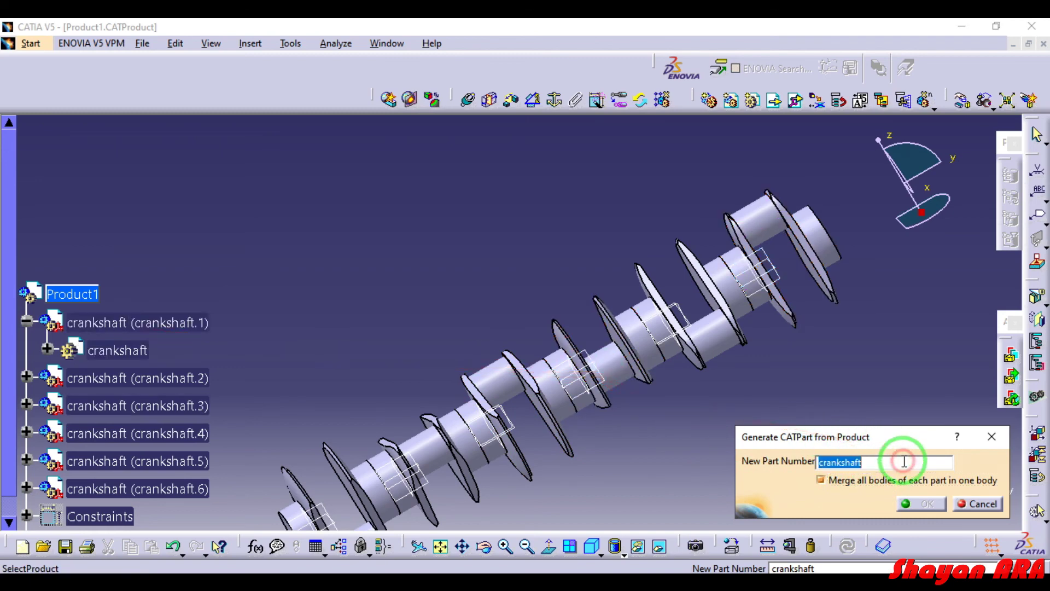
{"action": "left_click", "coordinate": [71, 294]}
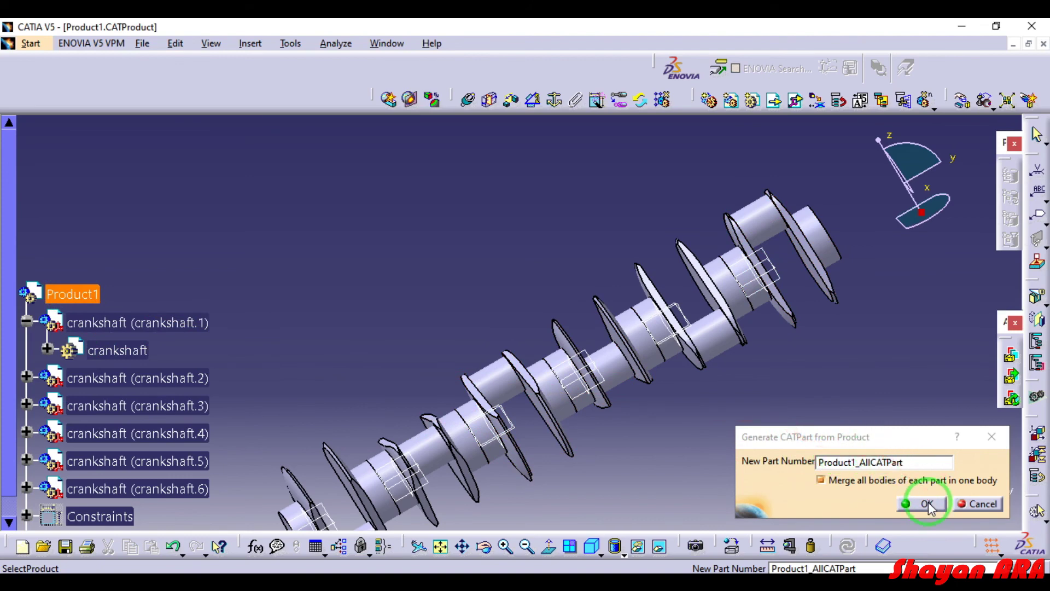
{"action": "left_click", "coordinate": [929, 504]}
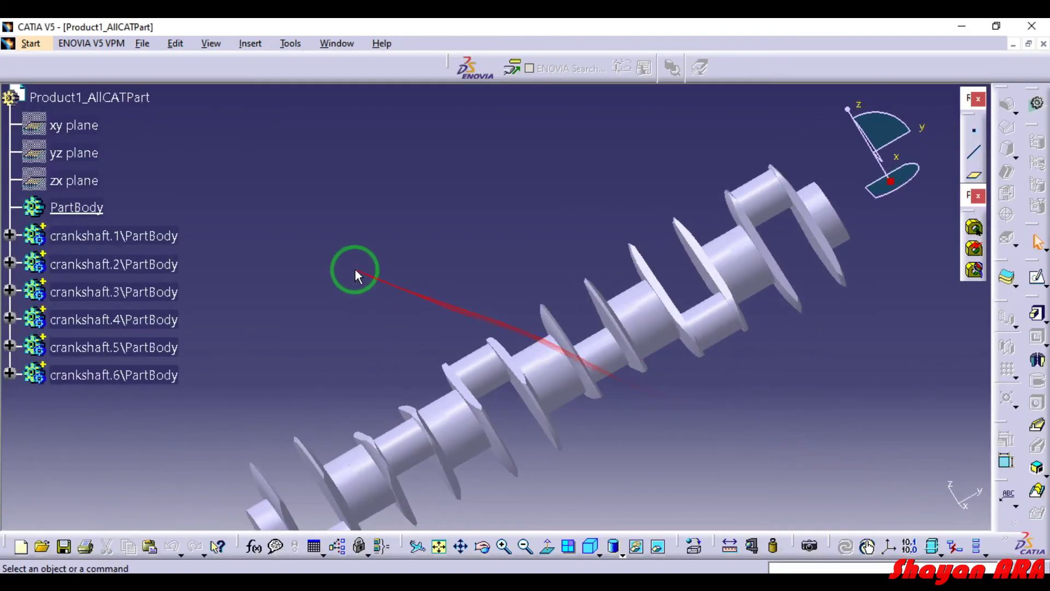
{"action": "middle_click_drag", "start_coordinate": [372, 265], "coordinate": [434, 297]}
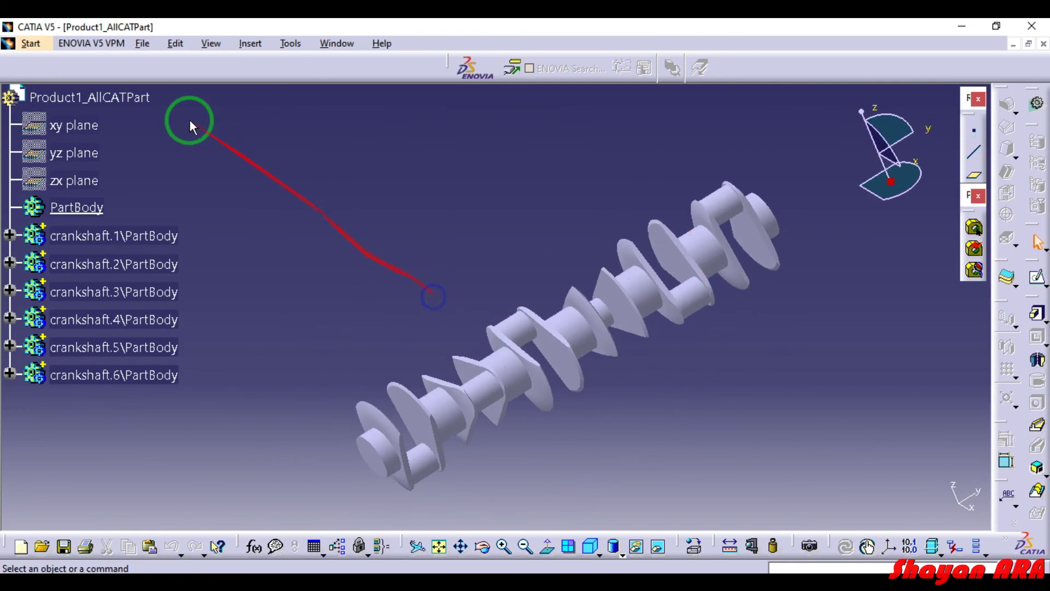
{"action": "left_click", "coordinate": [142, 45]}
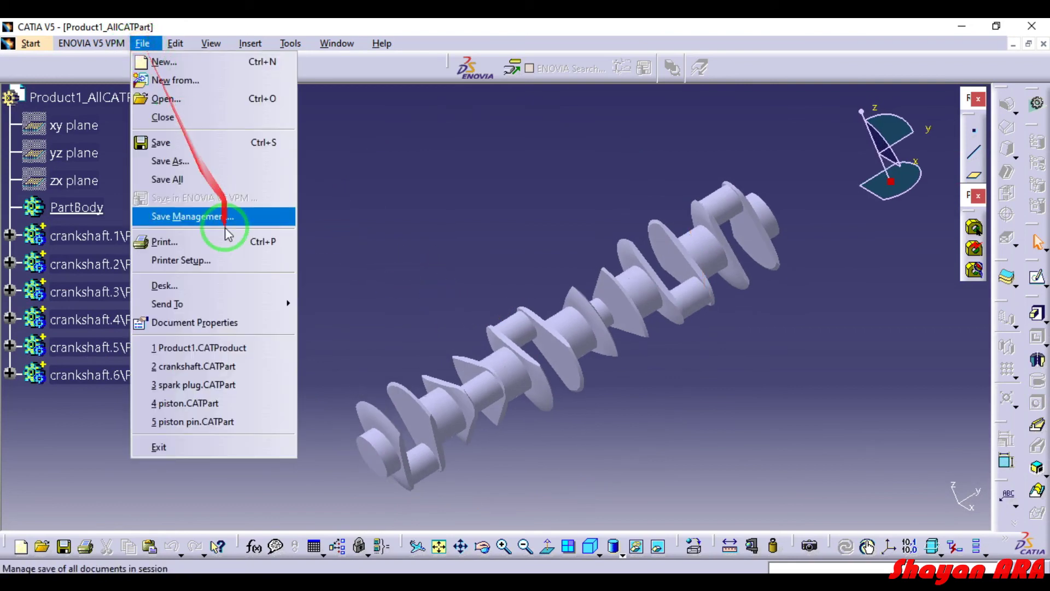
{"action": "left_click", "coordinate": [204, 173]}
{"action": "left_click", "coordinate": [507, 220]}
{"action": "double_click", "coordinate": [506, 219]}
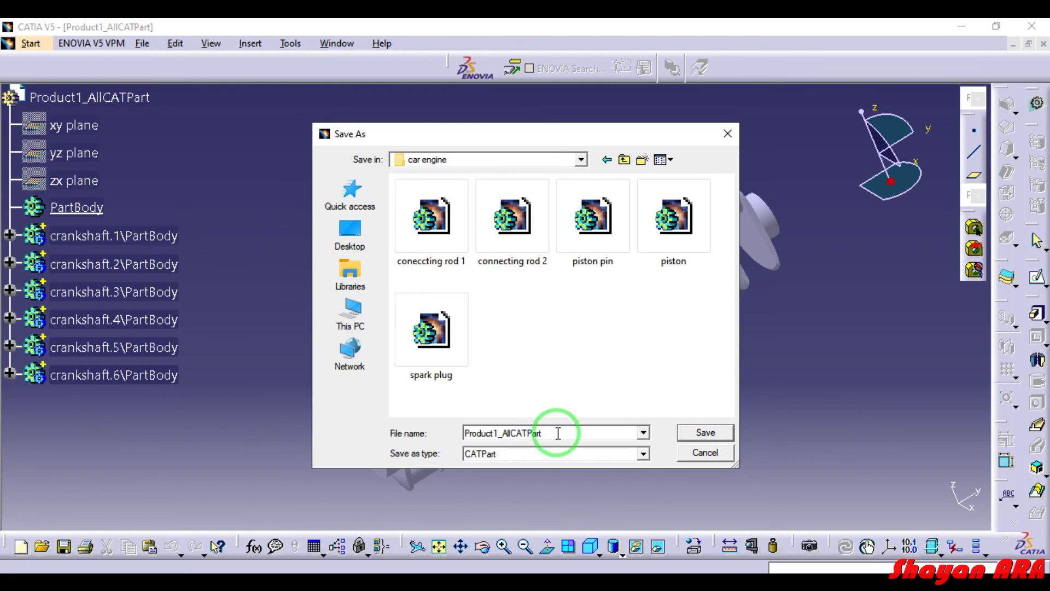
{"action": "left_click", "coordinate": [690, 438]}
Change the part number of the generated Product1_AllCATPart to "crank shaft" in its properties.
{"action": "left_click", "coordinate": [49, 99]}
{"action": "right_click", "coordinate": [47, 101]}
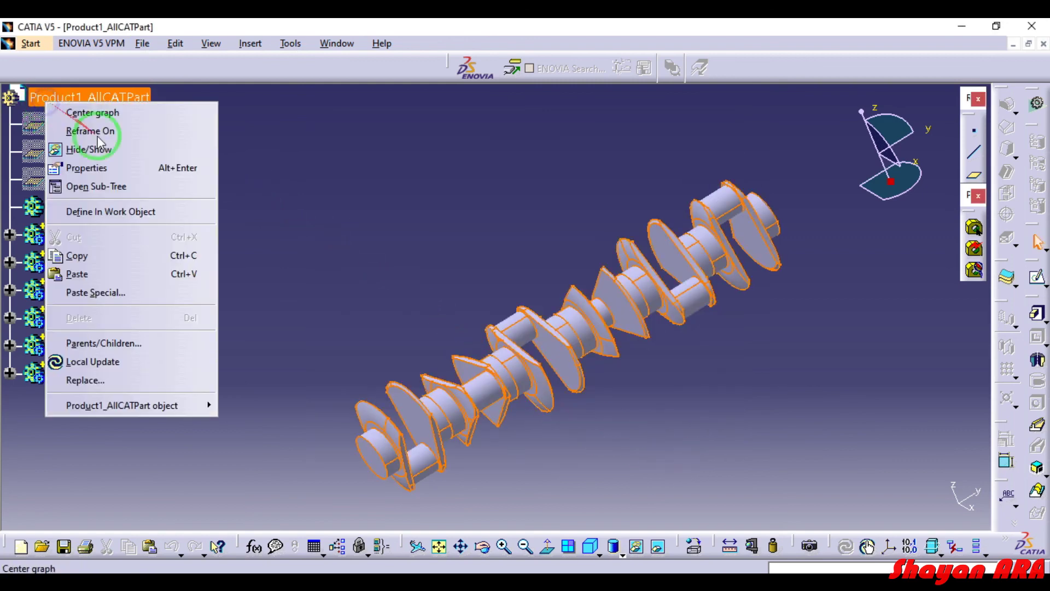
{"action": "left_click", "coordinate": [128, 168]}
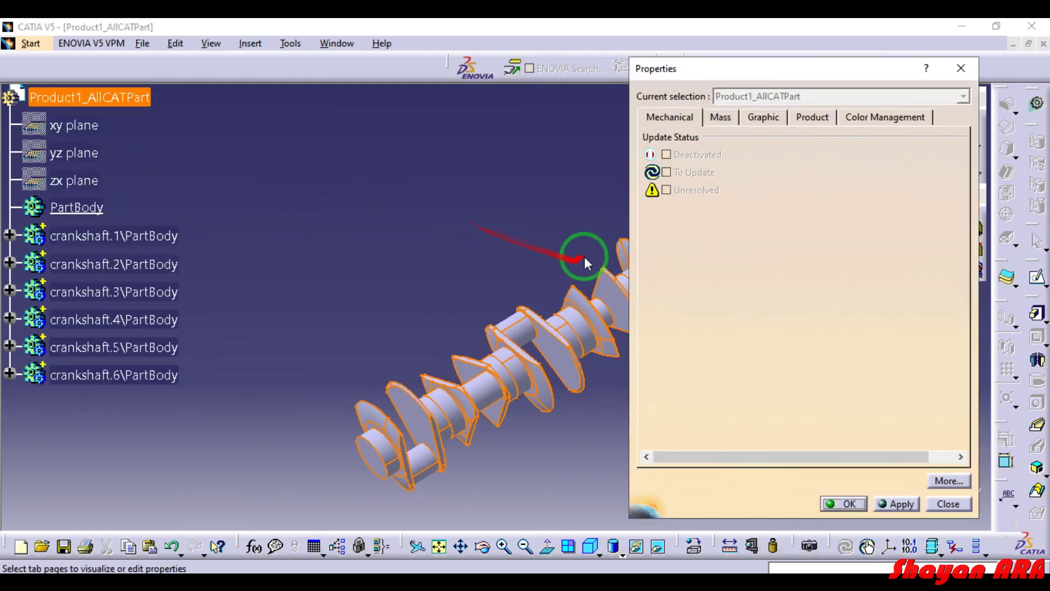
{"action": "left_click", "coordinate": [721, 119]}
{"action": "left_click", "coordinate": [815, 117]}
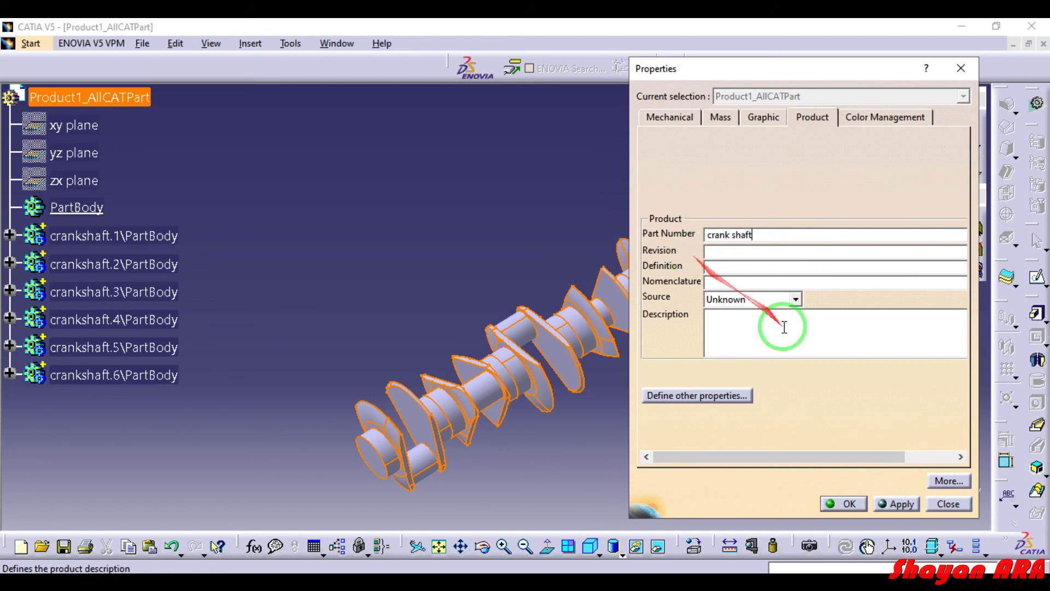
{"action": "left_click", "coordinate": [889, 503]}
{"action": "left_click", "coordinate": [846, 503]}
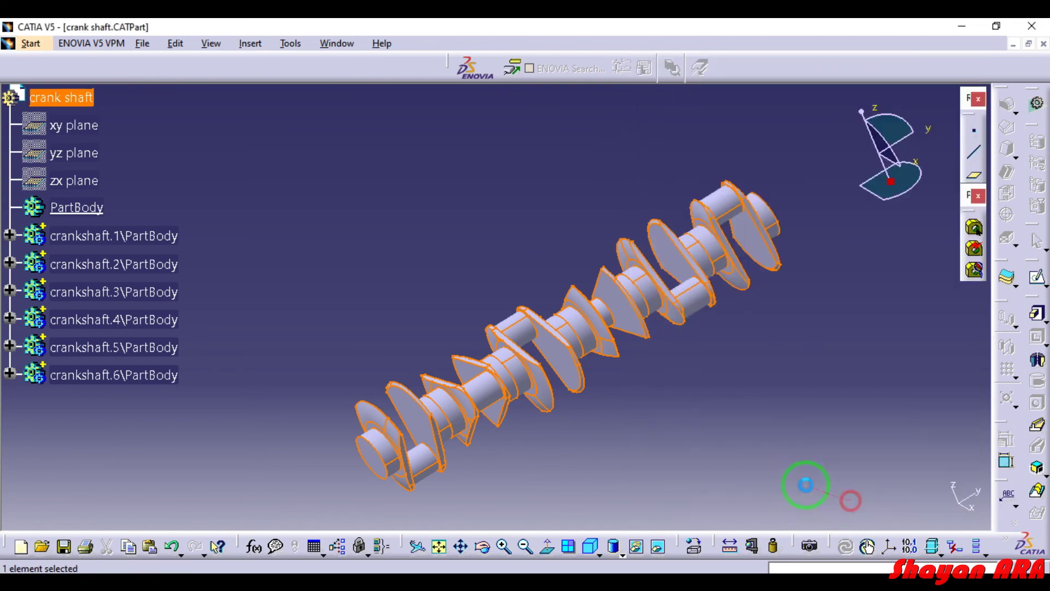
Save the generated part as a CATPart named "crank shaft" in the car engine folder.
{"action": "left_click", "coordinate": [154, 44]}
{"action": "left_click", "coordinate": [495, 212]}
{"action": "left_click", "coordinate": [684, 431]}
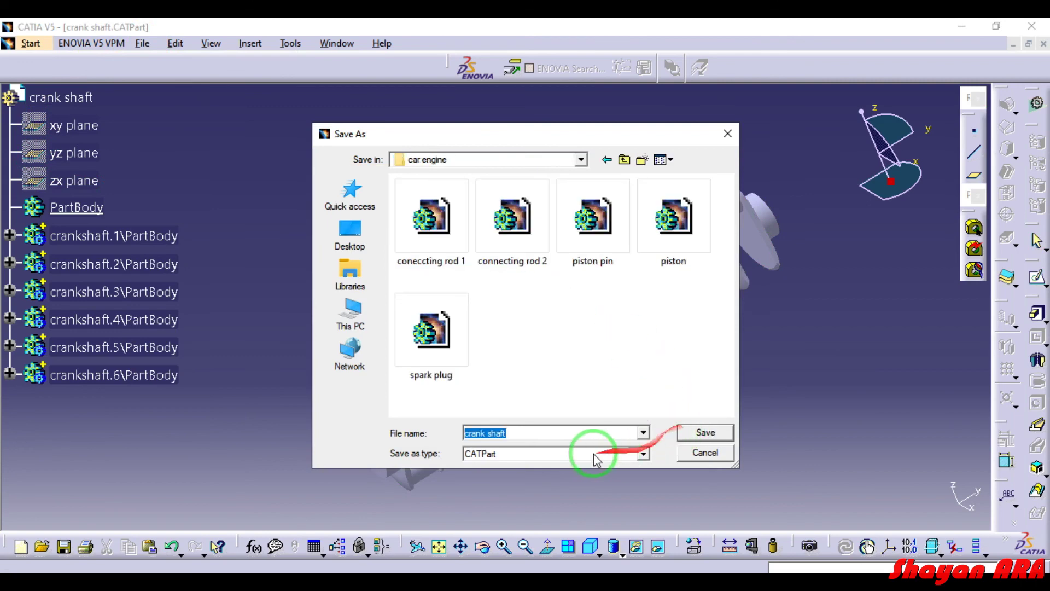
{"action": "left_click", "coordinate": [685, 431]}
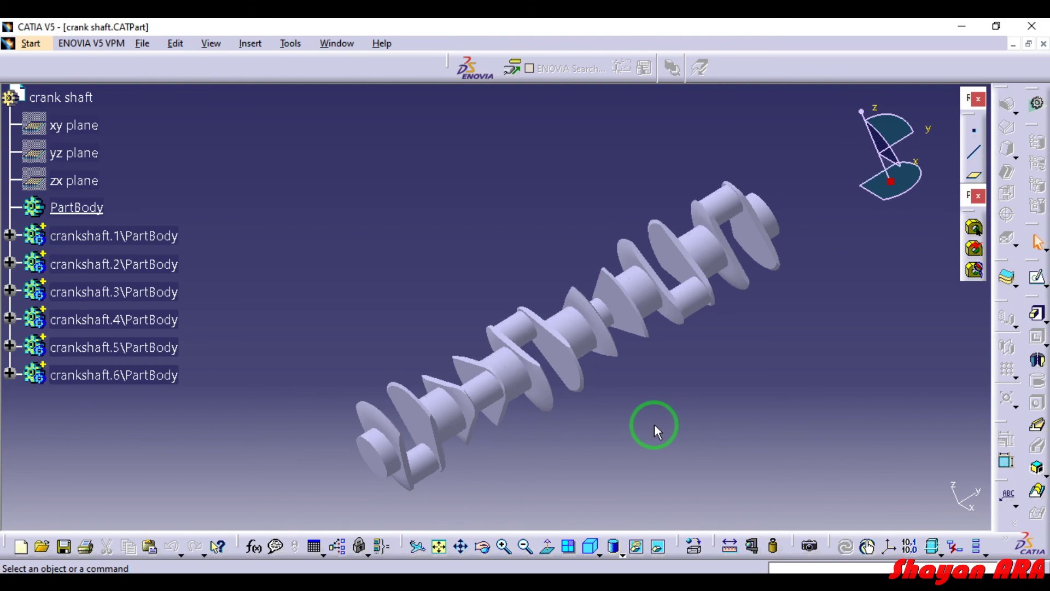